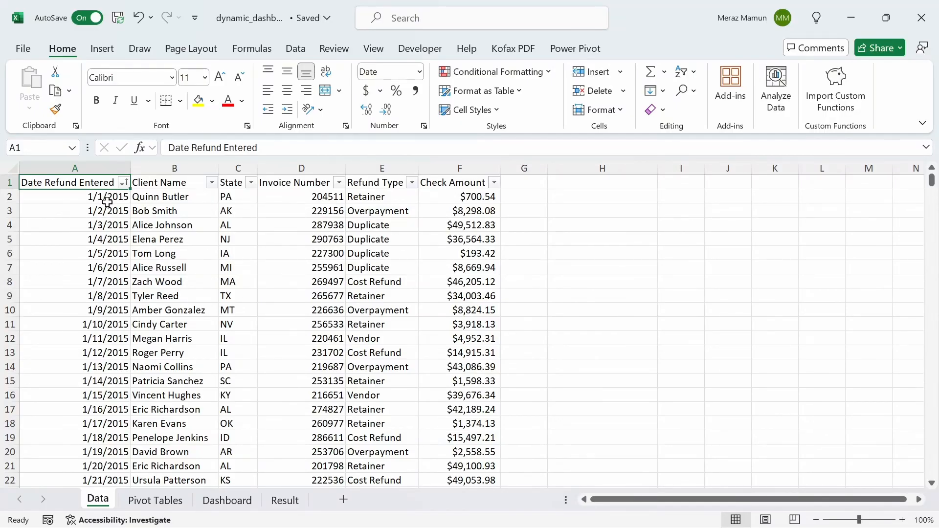
- Examine the refund data's column headers from Client Name to Check Amount and find how far down the records run
click(187, 184)
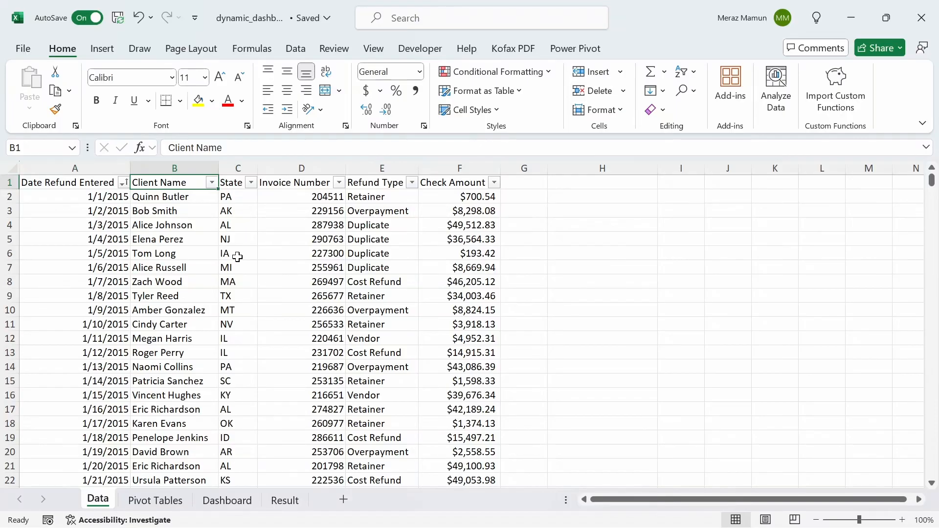
key(Right)
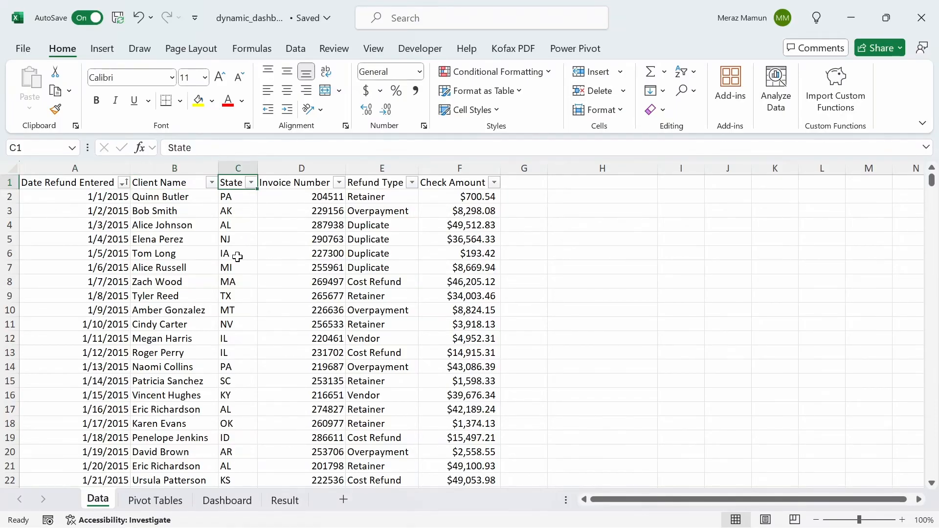
key(Right)
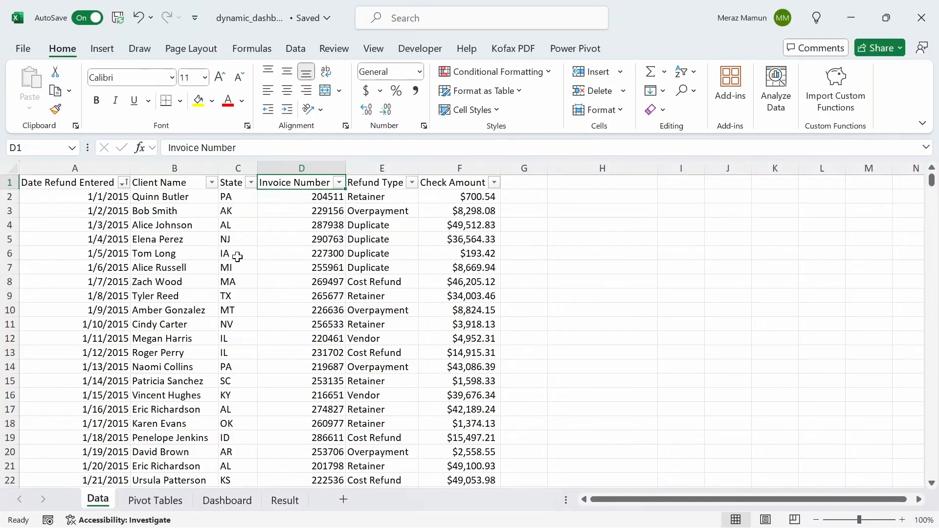
key(Right)
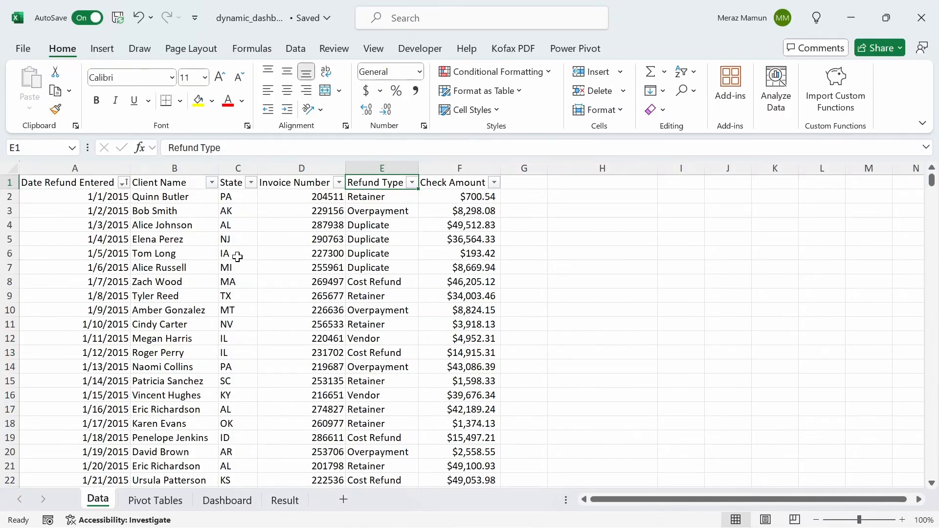
key(Down)
key(Up)
key(Right)
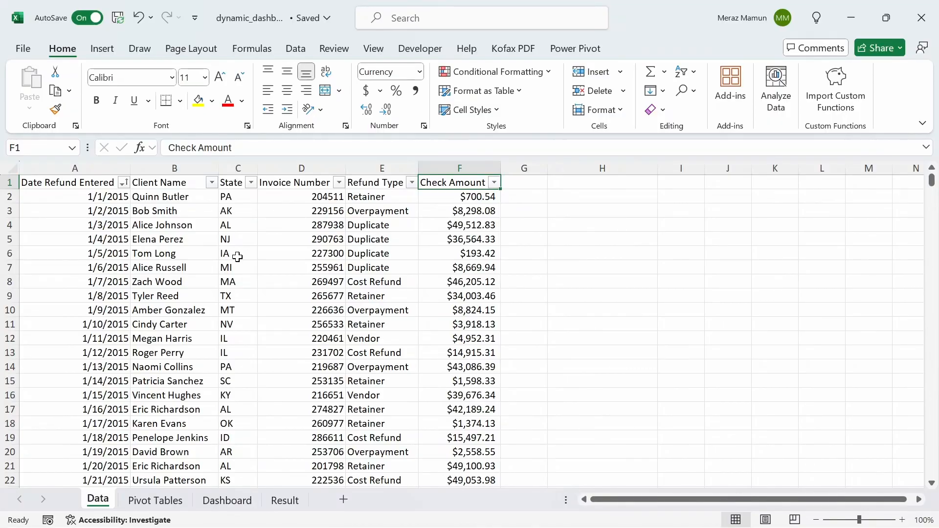
key(ctrl+Left)
key(ctrl+Down)
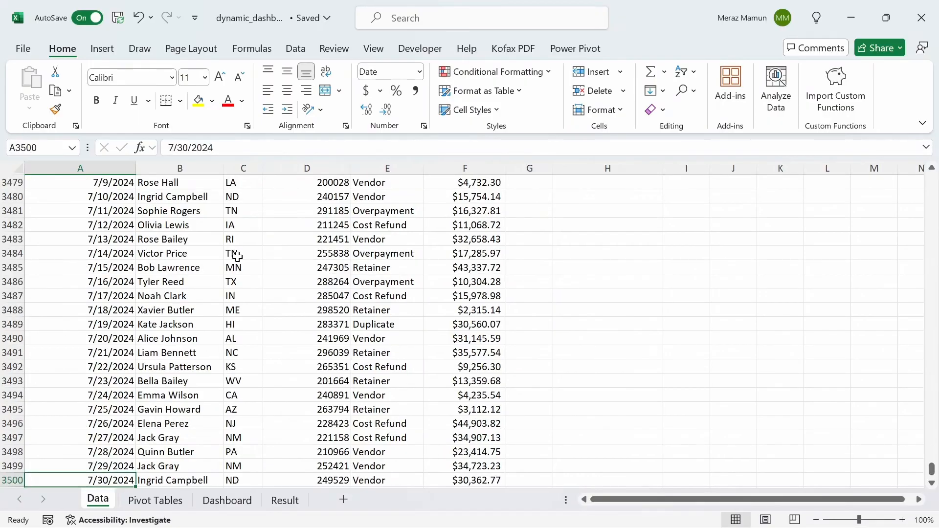
key(ctrl+Up)
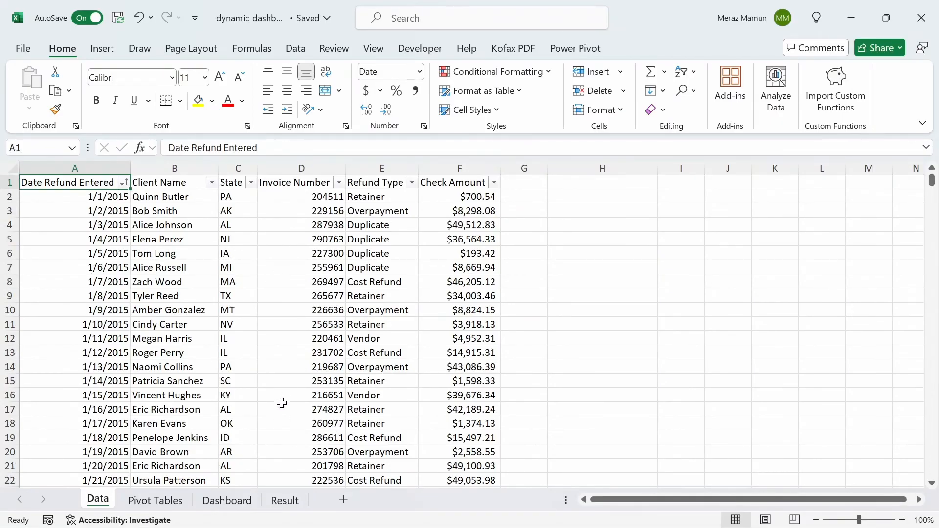
- Examine the finished dashboard on the Result sheet, including its charts, slicers and the timeline's time-level options
click(299, 502)
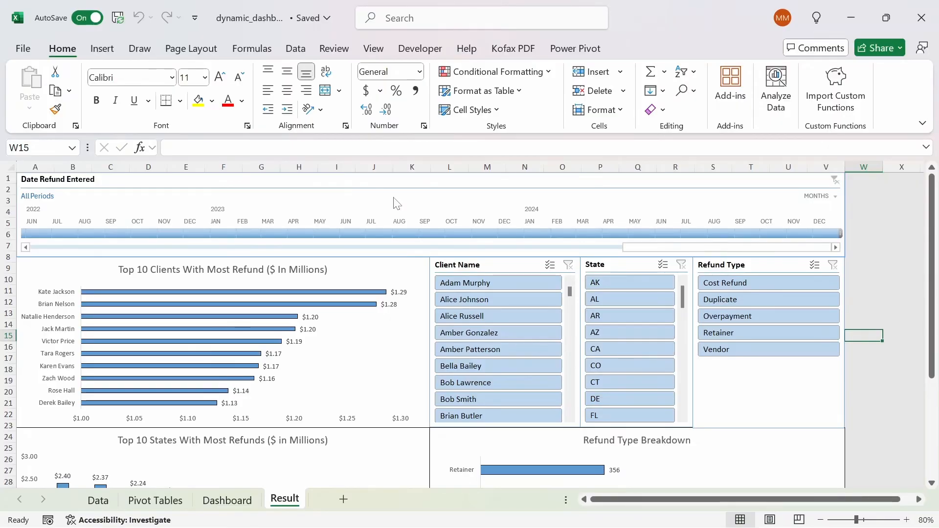
drag(934, 215, 935, 272)
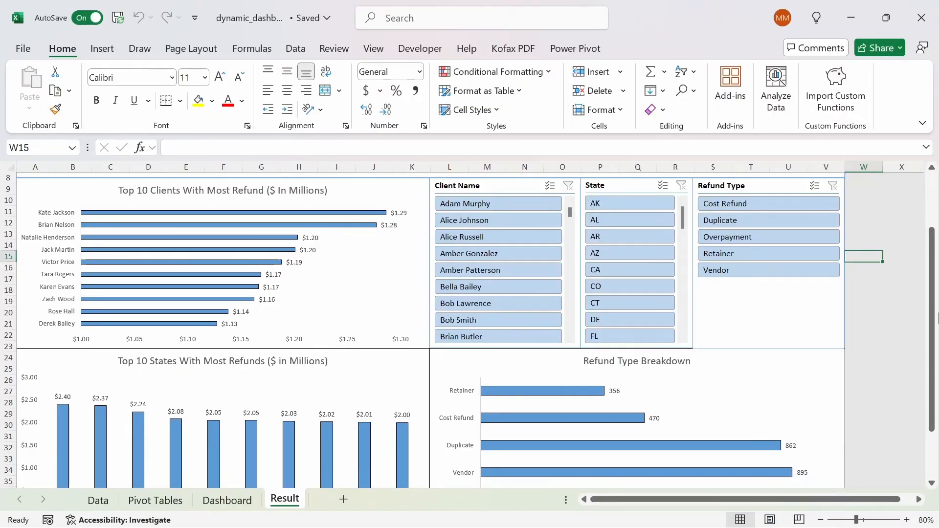
drag(935, 307, 936, 351)
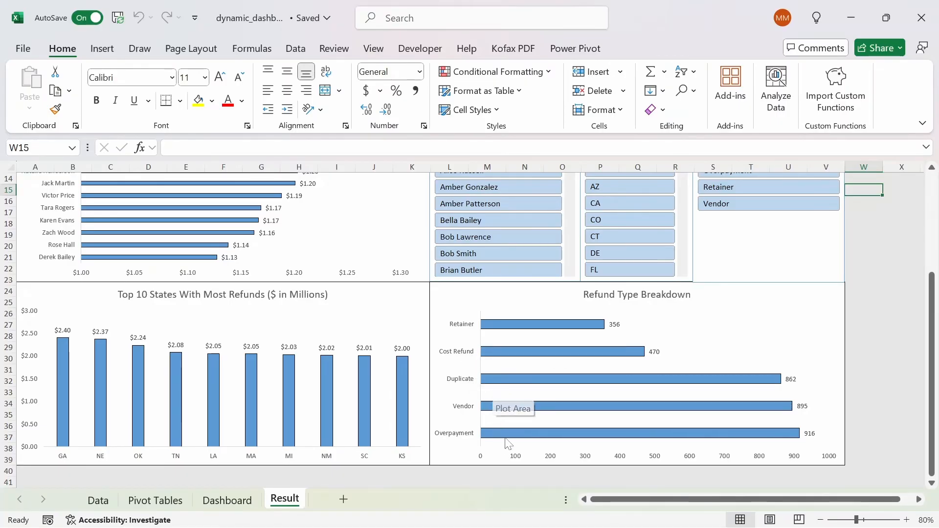
drag(935, 359, 935, 262)
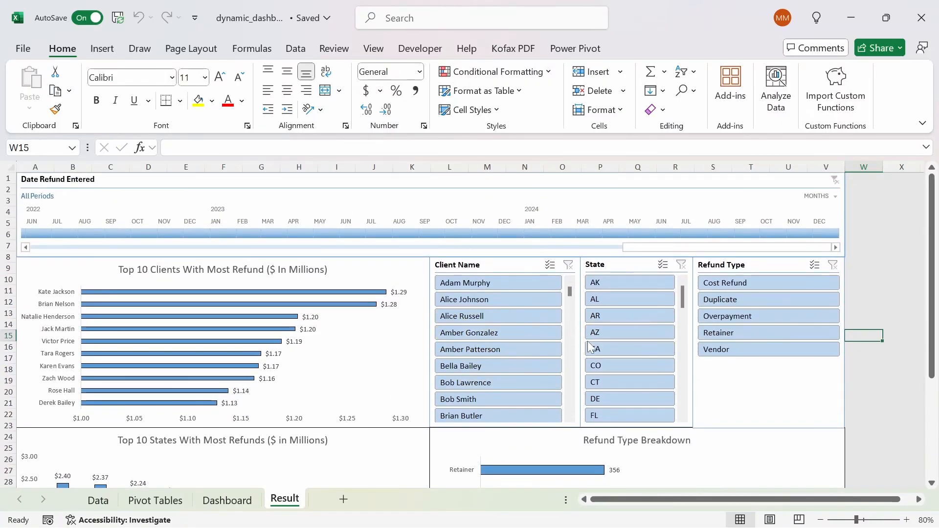
click(933, 268)
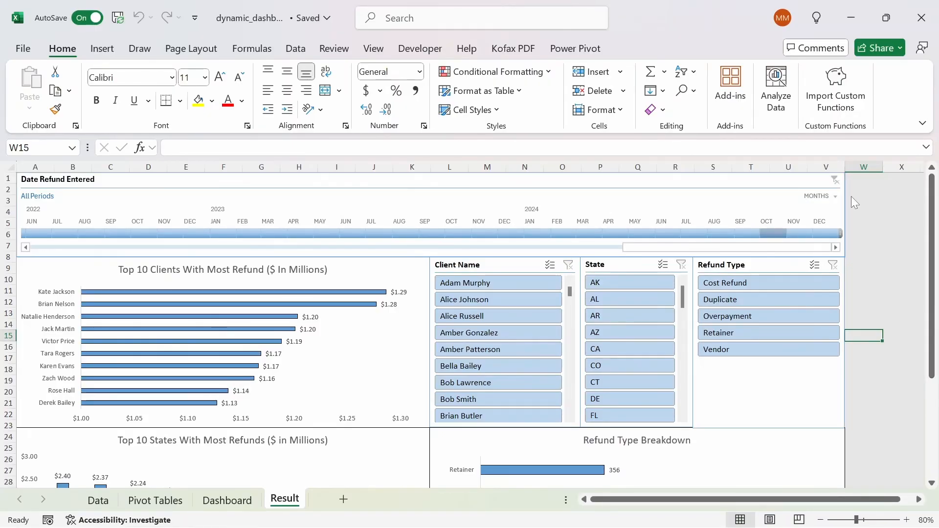
click(826, 196)
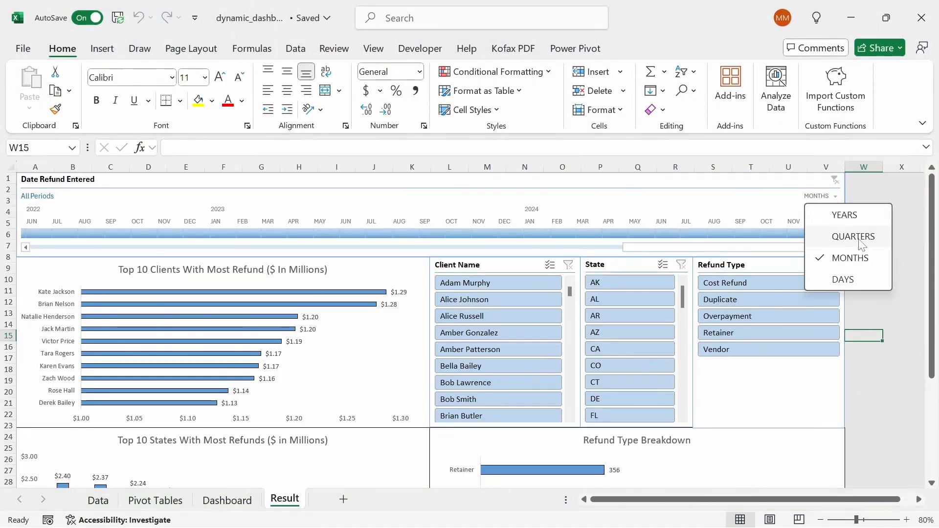
click(895, 190)
- Filter the dashboard to the second client listed in the Client Name slicer and review all three charts
drag(931, 207, 936, 251)
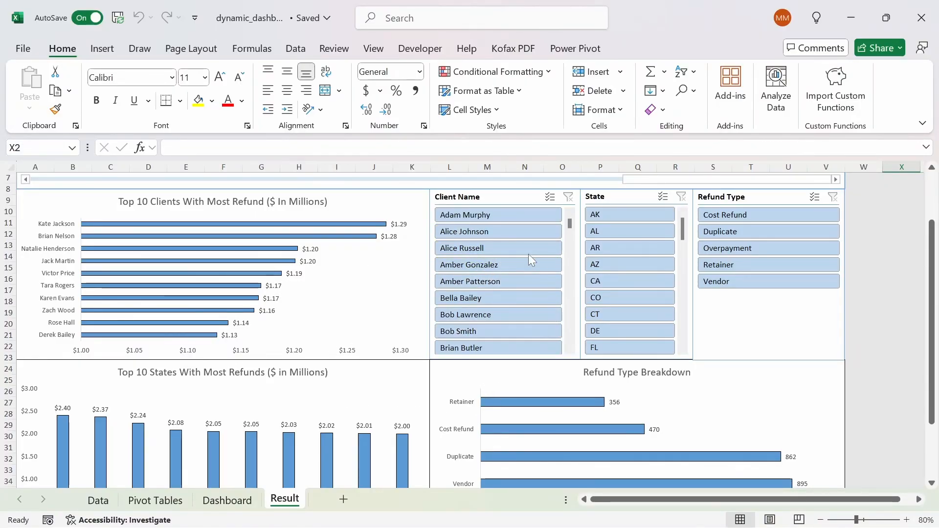
click(506, 232)
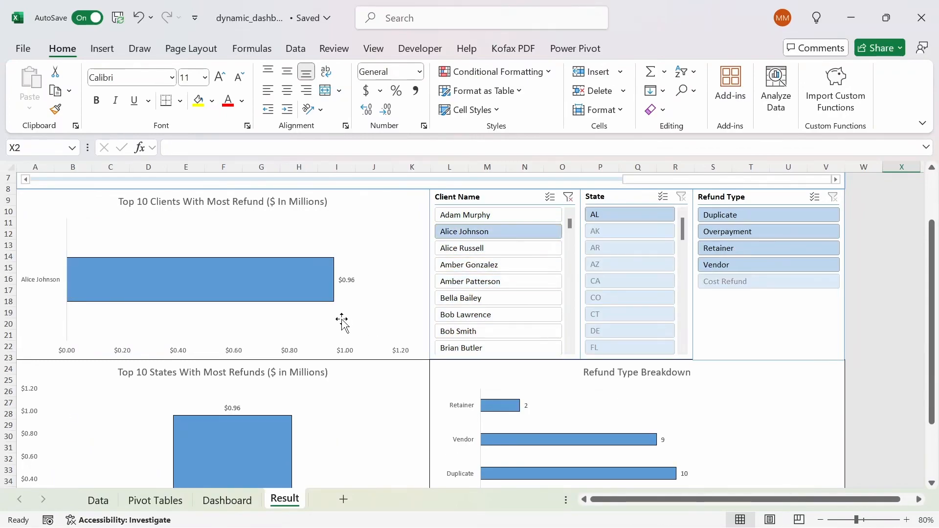
drag(932, 299, 932, 309)
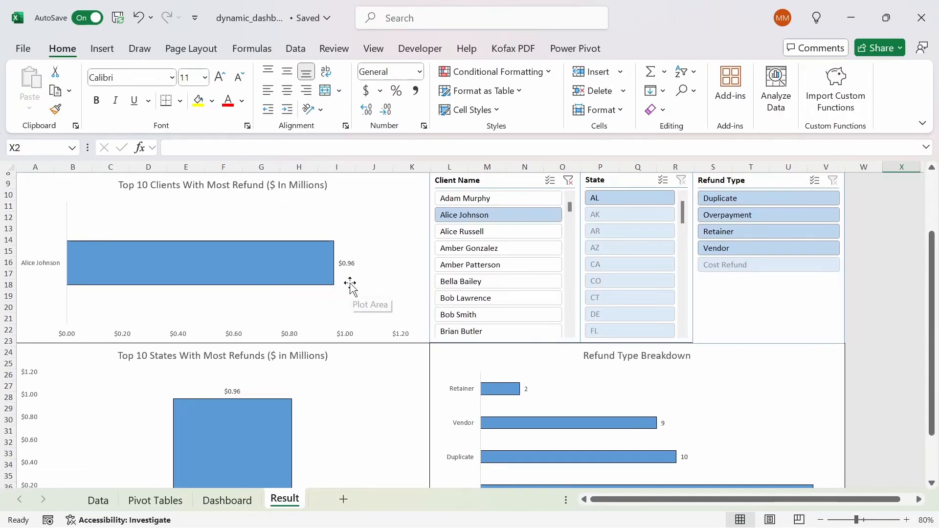
drag(931, 254, 931, 297)
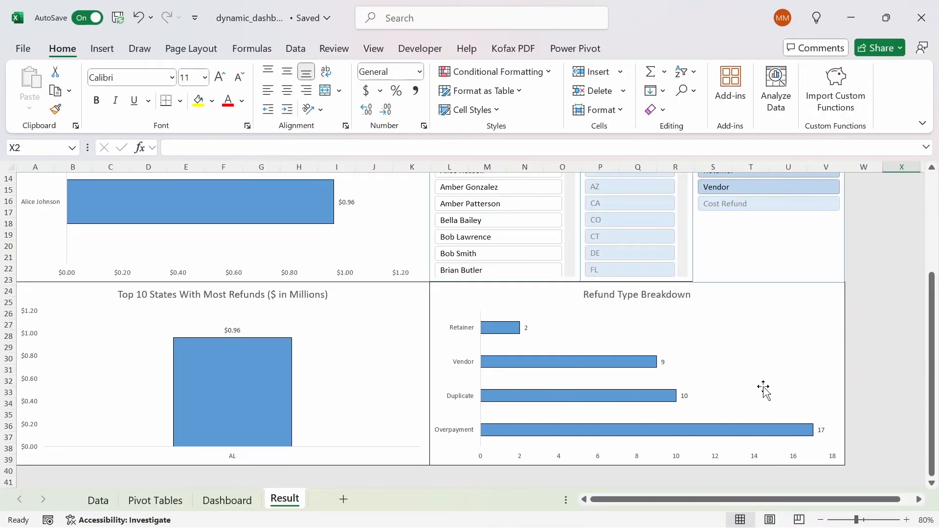
drag(933, 390, 925, 301)
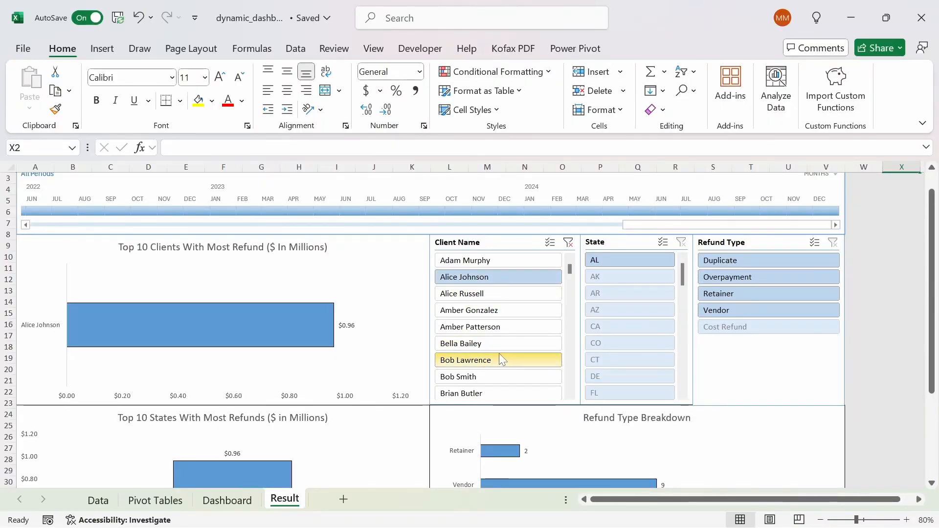
- Add the seventh listed client to the Client Name slicer selection, check the charts, and clear the client filter
ctrl+click(514, 365)
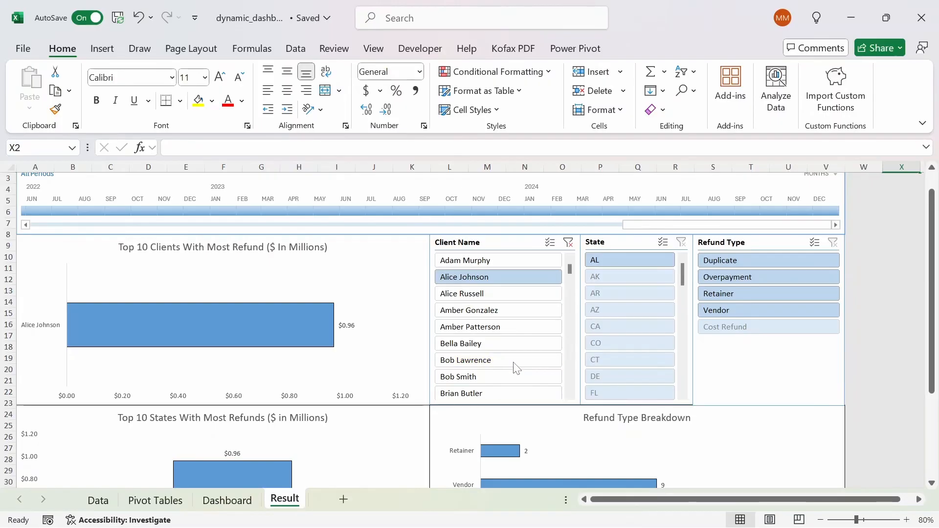
mouse_move(931, 264)
mouse_down()
mouse_move(912, 333)
mouse_move(916, 259)
mouse_up()
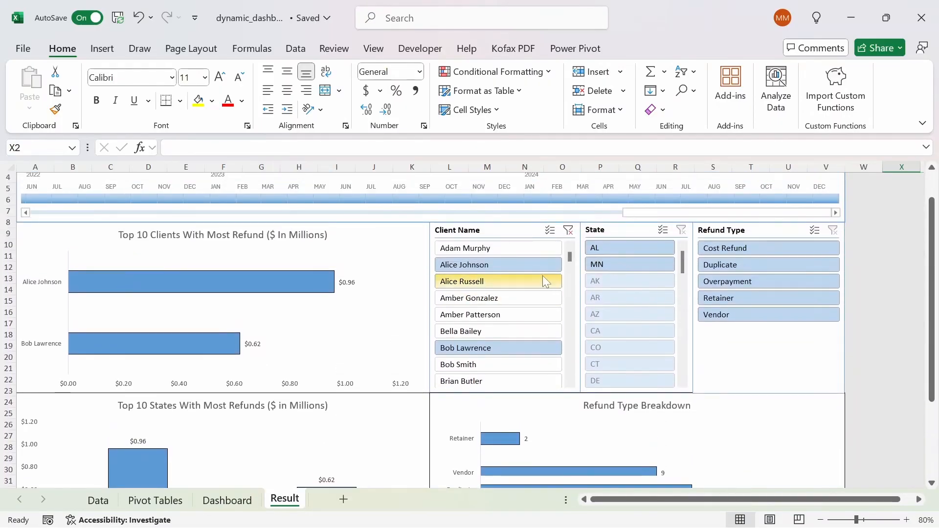
click(568, 231)
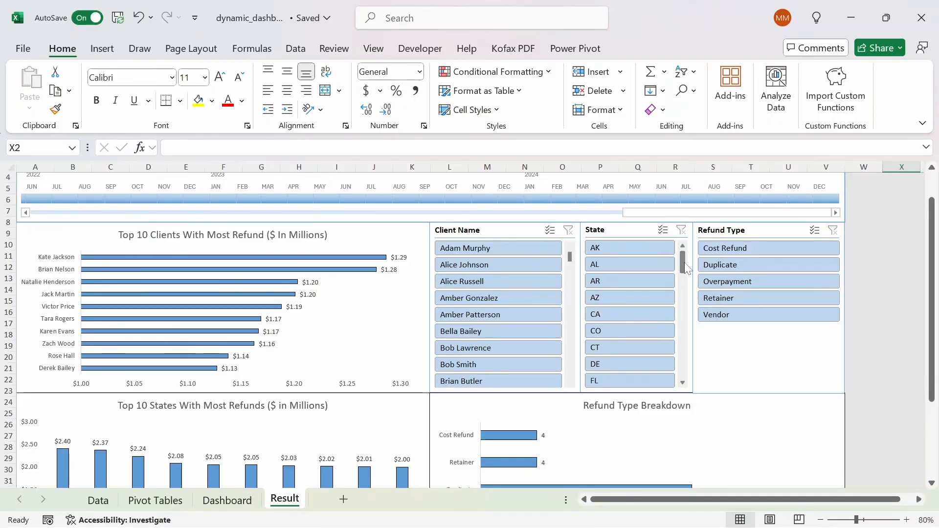
- Try filtering the dashboard by state FL with refund types Duplicate and Overpayment, and clear both filters
mouse_move(682, 257)
mouse_down()
mouse_move(684, 330)
mouse_move(676, 264)
mouse_up()
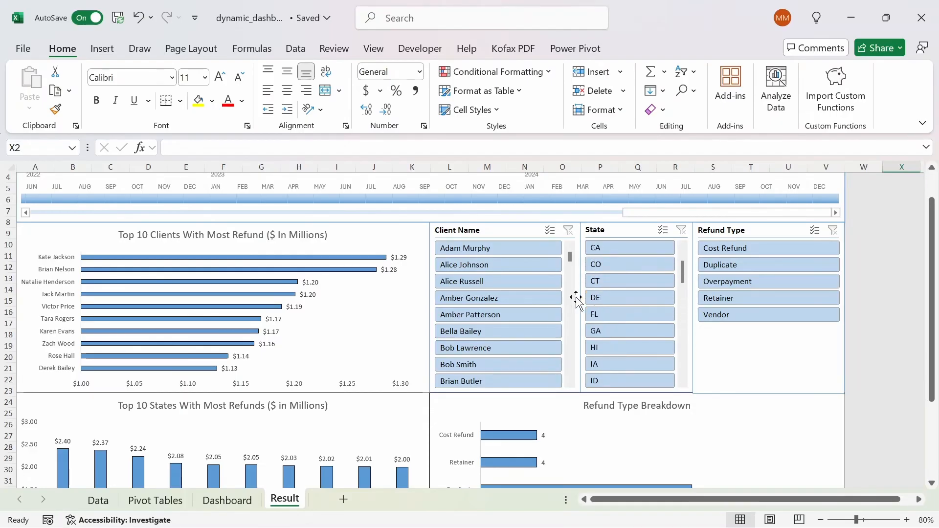
click(612, 310)
drag(931, 284, 932, 283)
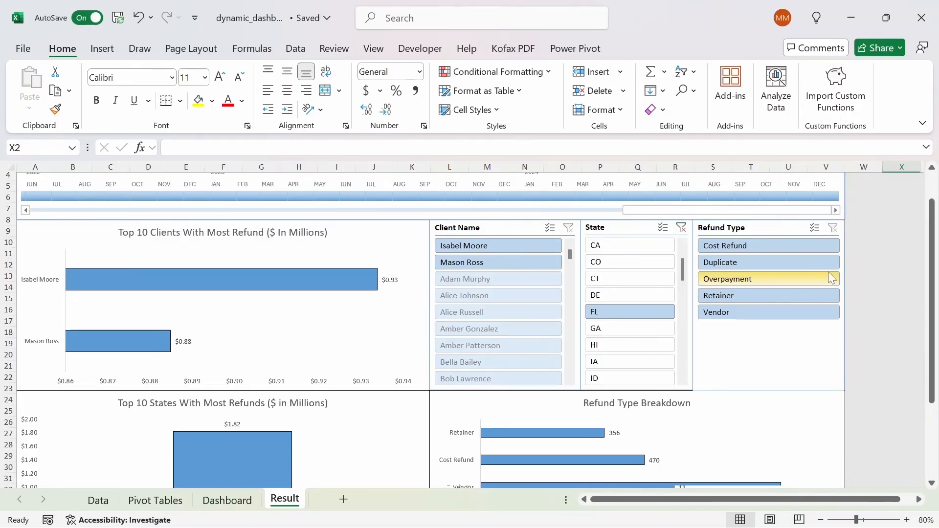
click(719, 264)
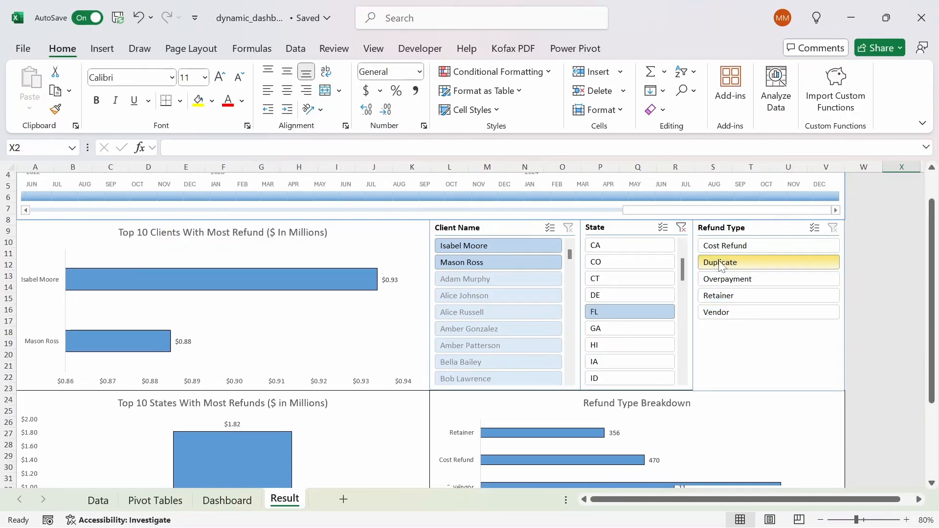
ctrl+click(738, 282)
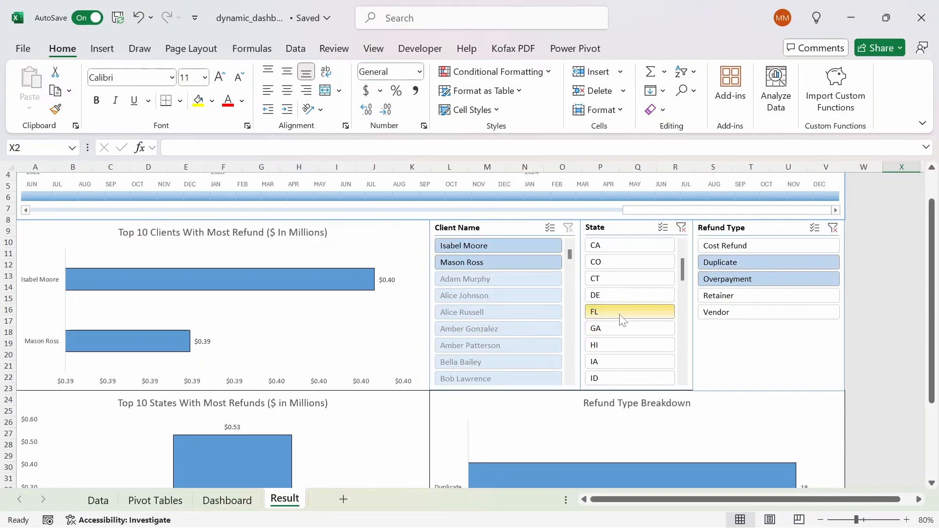
click(833, 228)
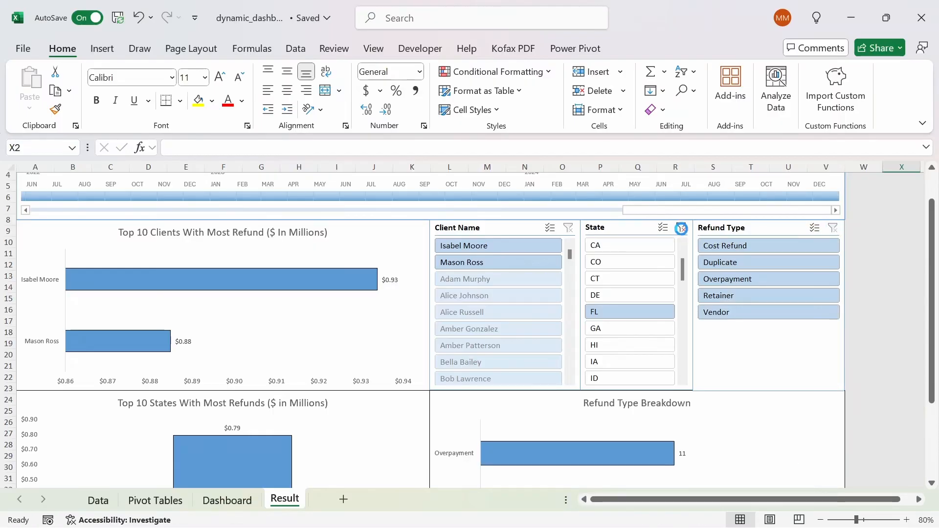
click(681, 228)
- Filter the Date Refund Entered timeline to January 2023 and refresh the data of the Top 10 States chart
scroll(934, 223, up, 1)
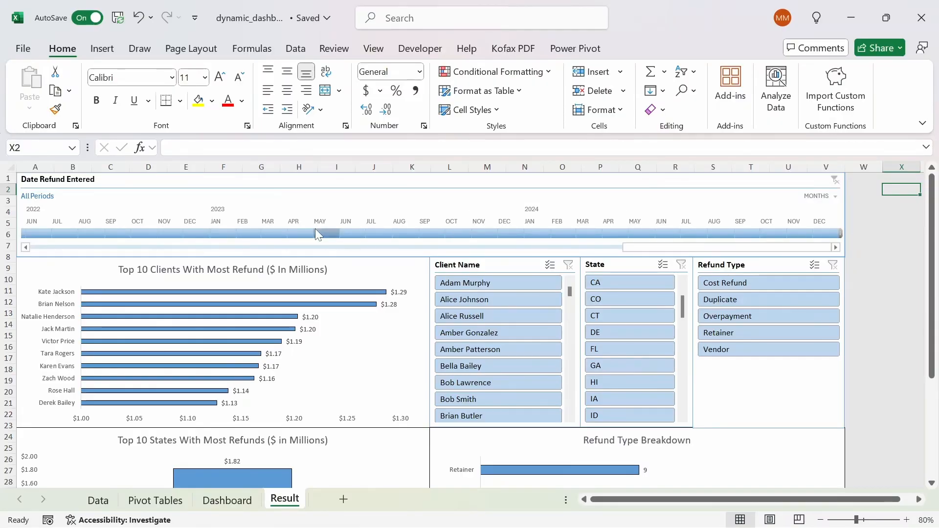
click(216, 230)
drag(937, 219, 931, 301)
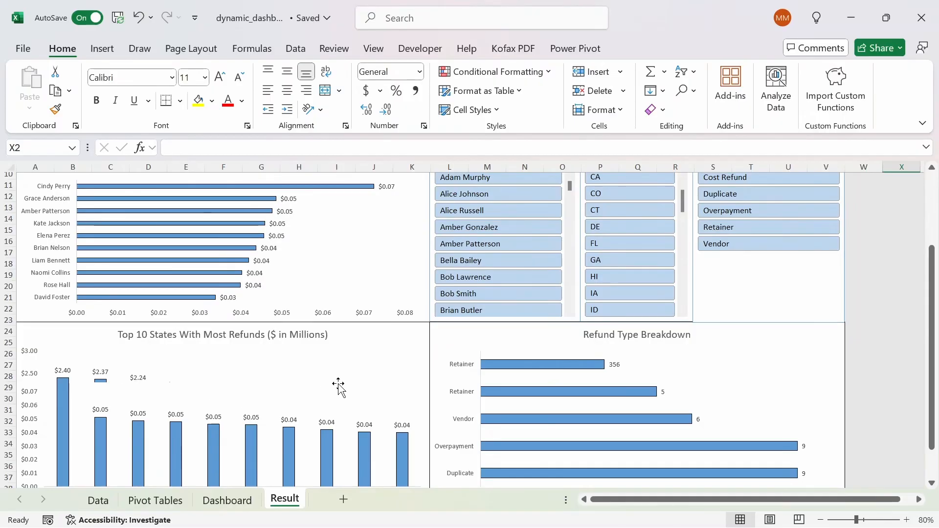
right_click(378, 348)
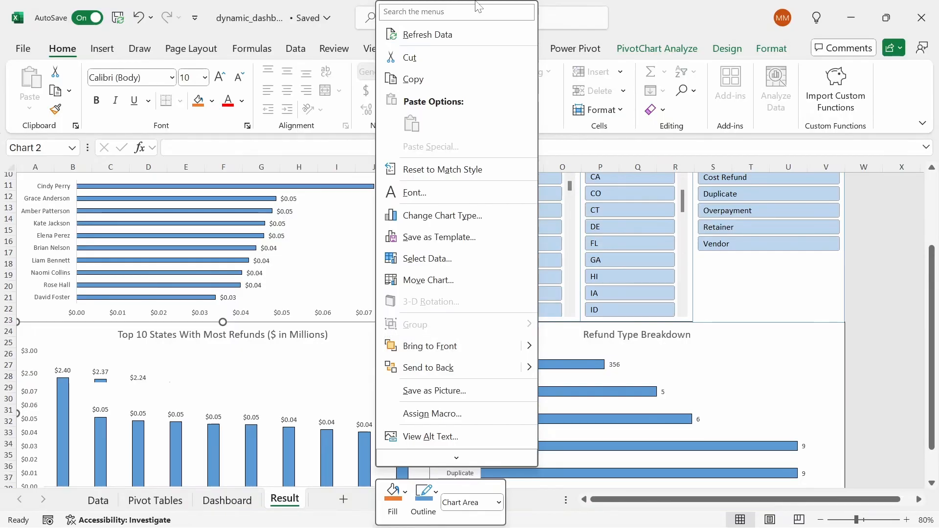
click(456, 34)
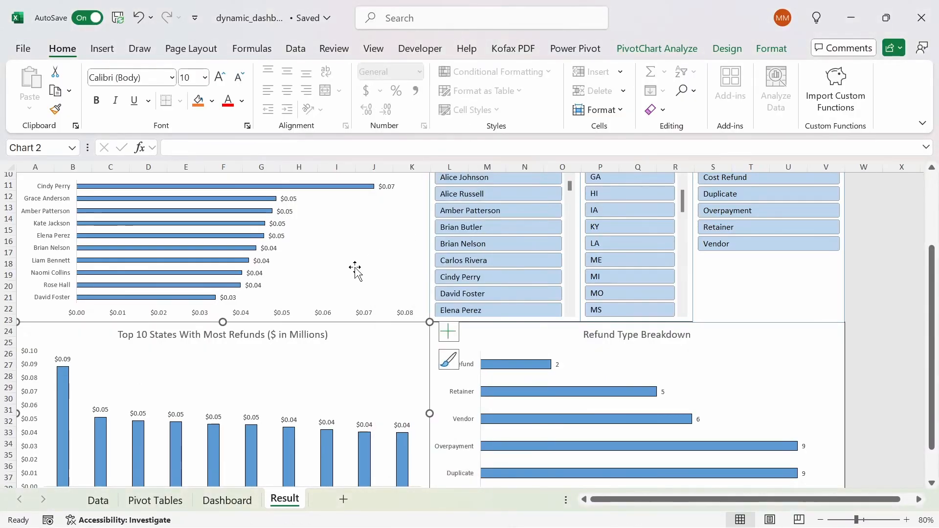
- Extend the timeline selection to January 2023 through January 2024 and switch its time level to years
scroll(224, 241, up, 3)
click(221, 240)
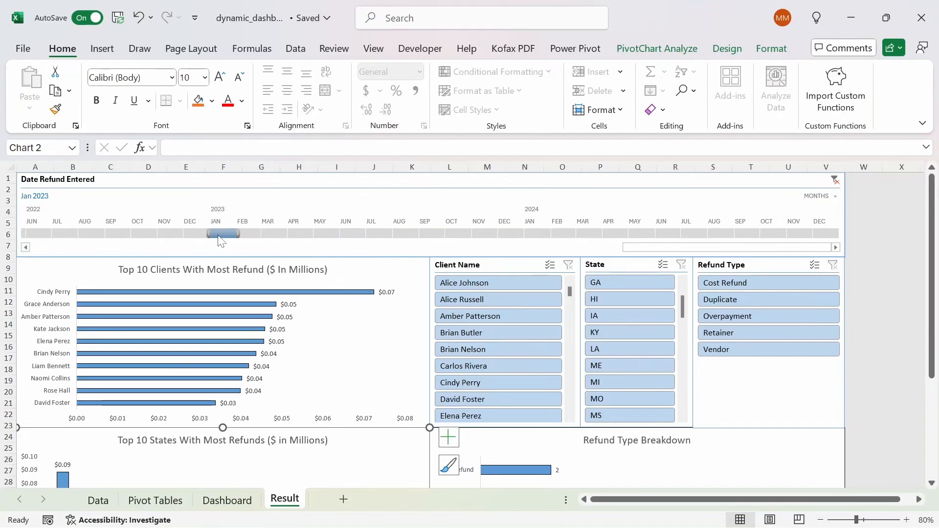
drag(235, 234, 525, 229)
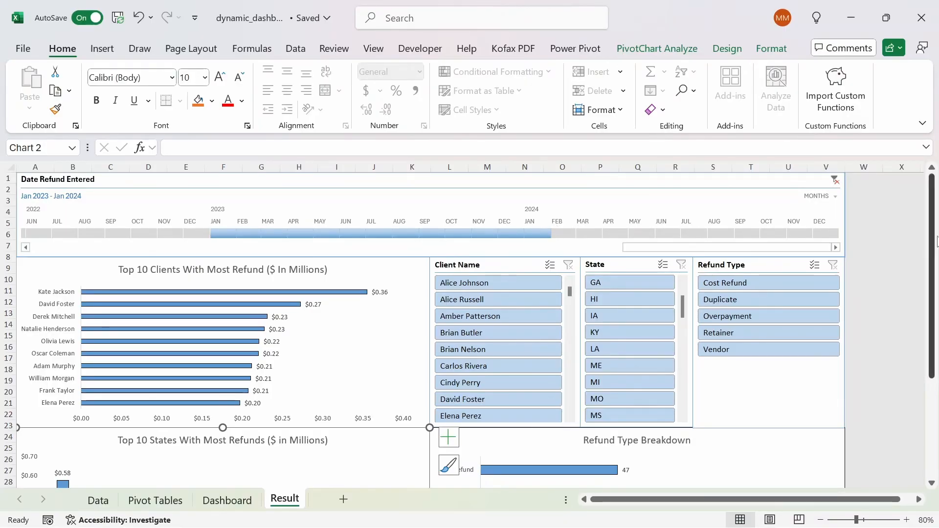
mouse_move(935, 318)
mouse_down()
mouse_move(936, 370)
mouse_move(936, 317)
mouse_up()
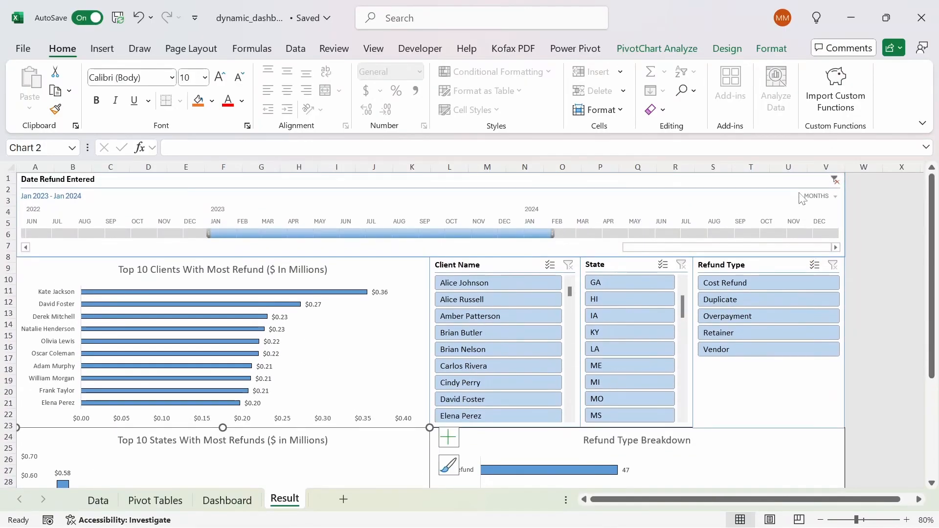
click(827, 195)
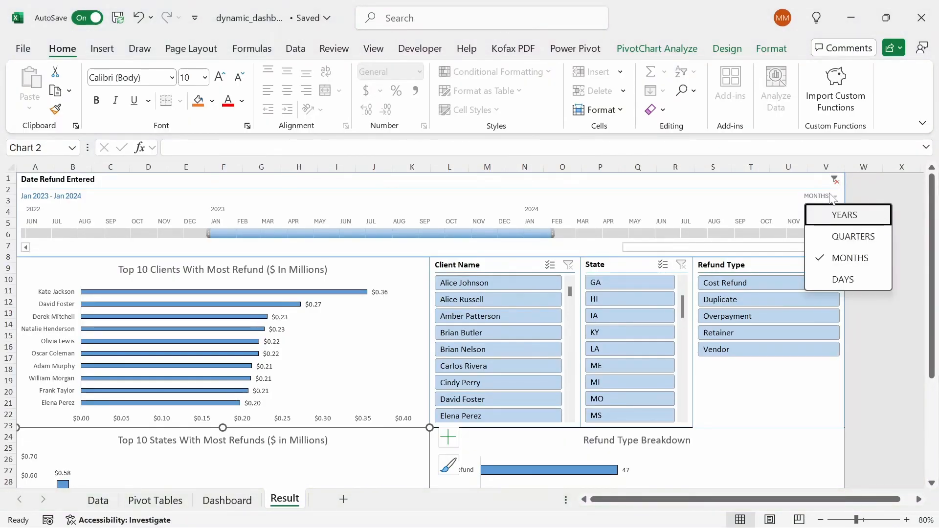
click(854, 215)
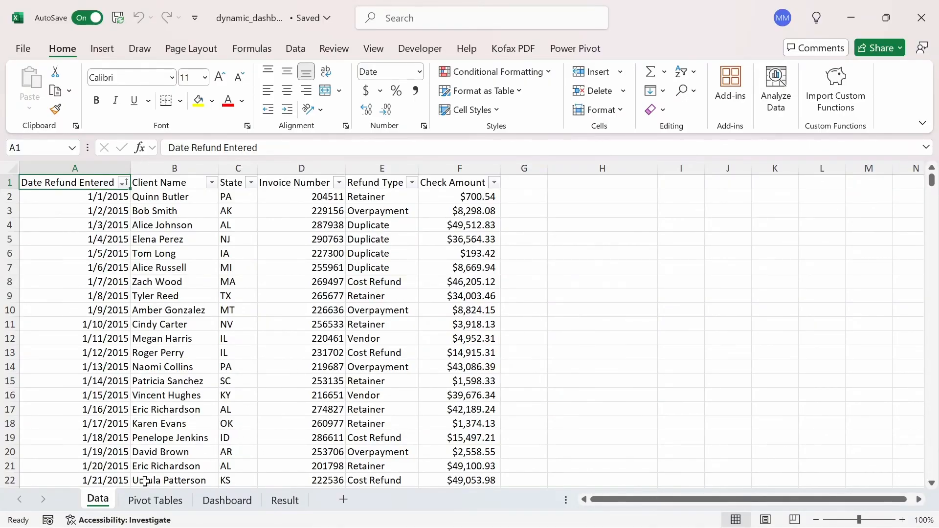
- Insert a PivotTable at cell A1 of the Pivot Tables sheet, using Data!$A$1:$F$3500 as its source
click(164, 503)
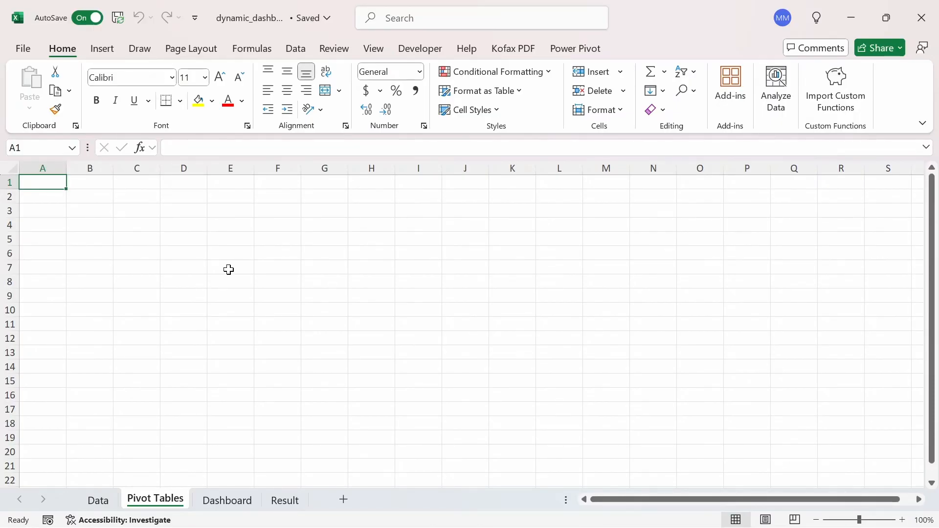
click(103, 49)
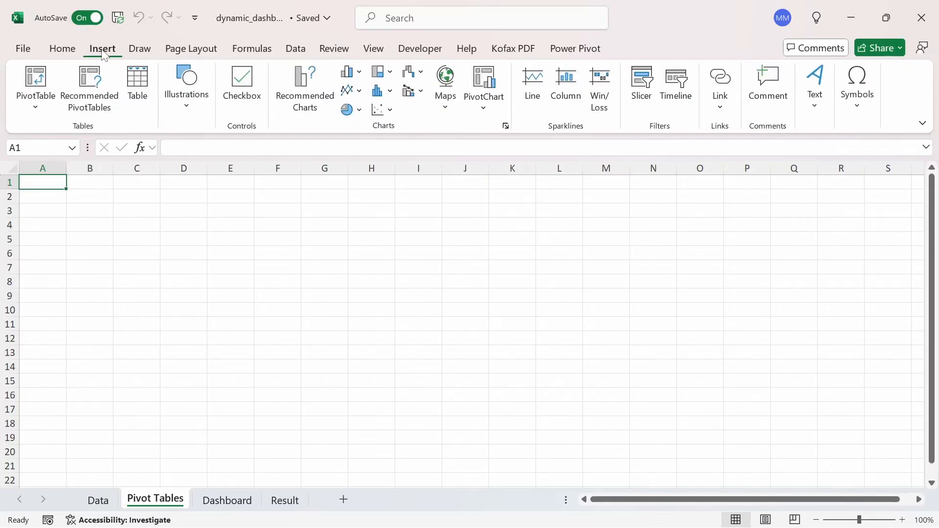
click(40, 80)
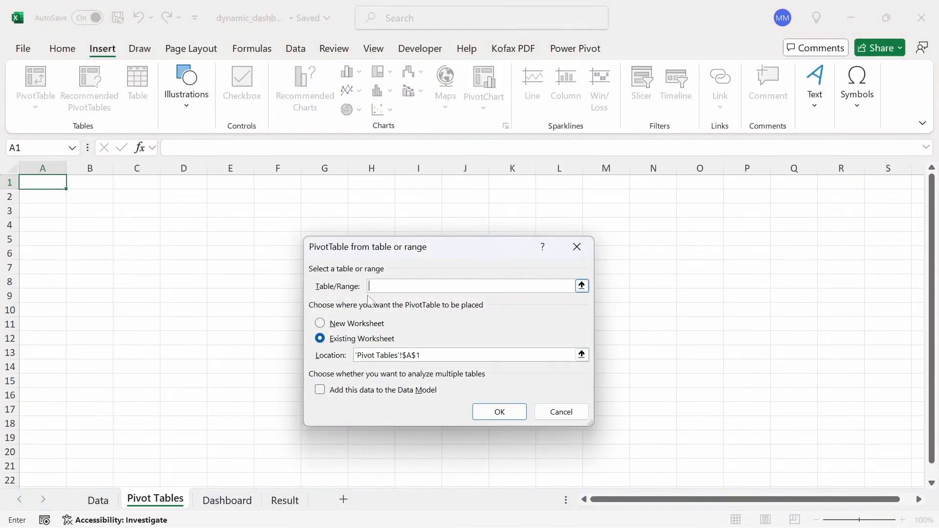
click(100, 500)
click(70, 207)
key(ctrl+Home)
key(ctrl+shift+Right)
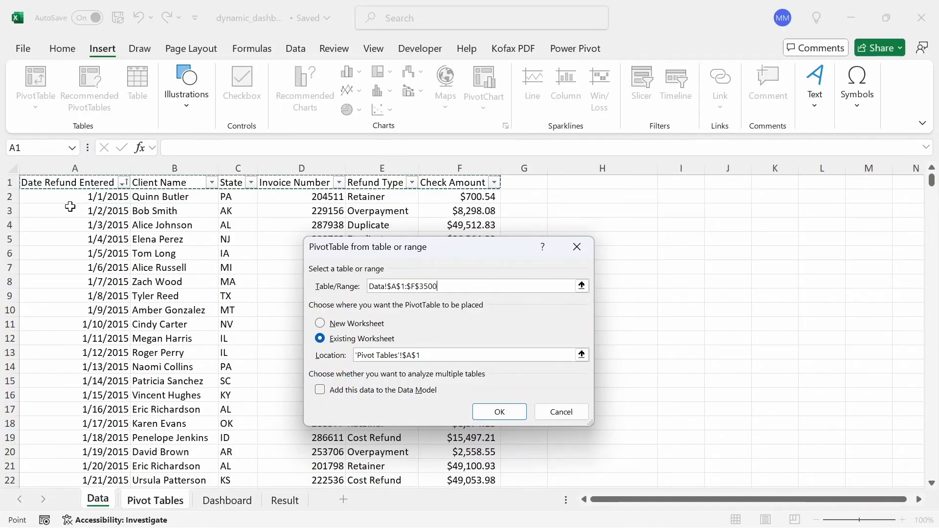
key(ctrl+shift+Down)
key(Return)
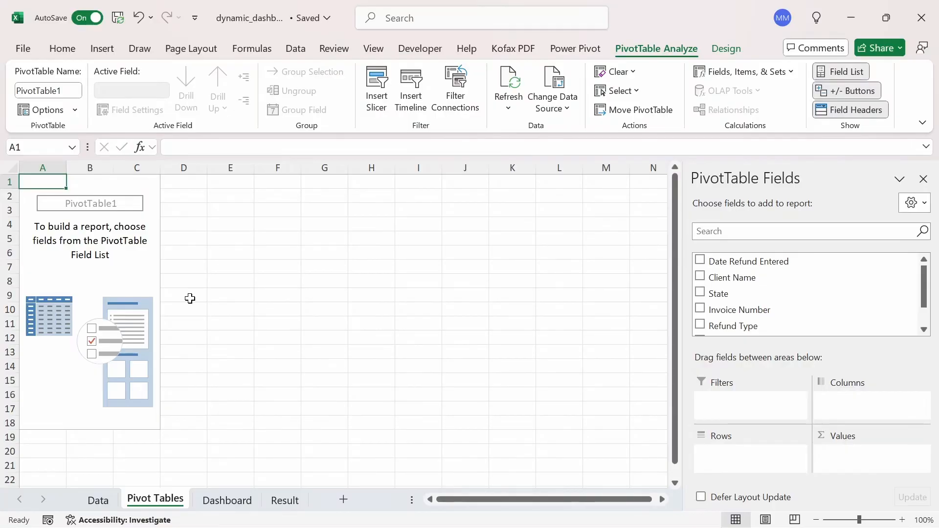
- Copy the empty PivotTable covering A1:C18 and paste it at cell G1
key(shift+Right)
key(shift+Right)
key(shift+Down)
key(shift+Down)
key(shift+Down)
key(shift+Down)
key(shift+Down)
key(shift+Down)
key(shift+Down)
key(shift+Down)
key(shift+Down)
key(shift+Down)
key(shift+Down)
key(shift+Down)
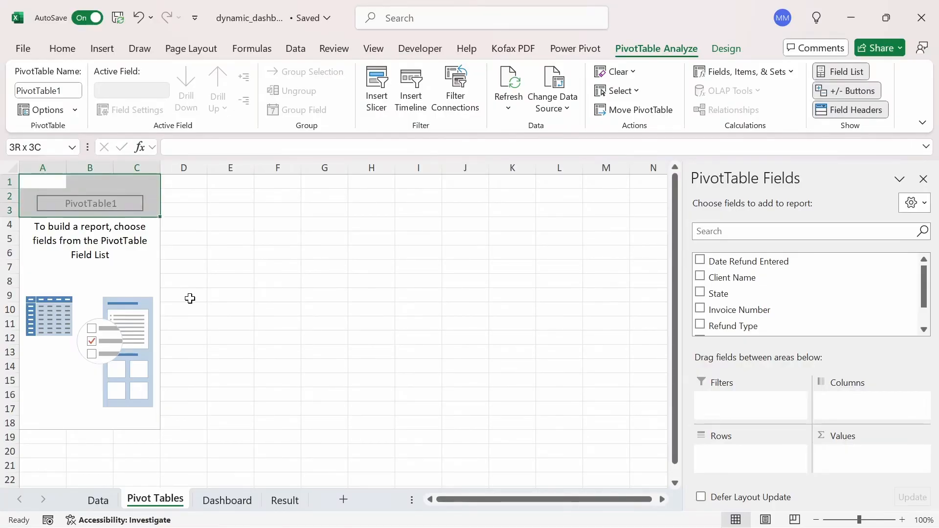
key(shift+Down)
key(shift+Down)
key(shift+Down)
key(shift+Down)
key(shift+Down)
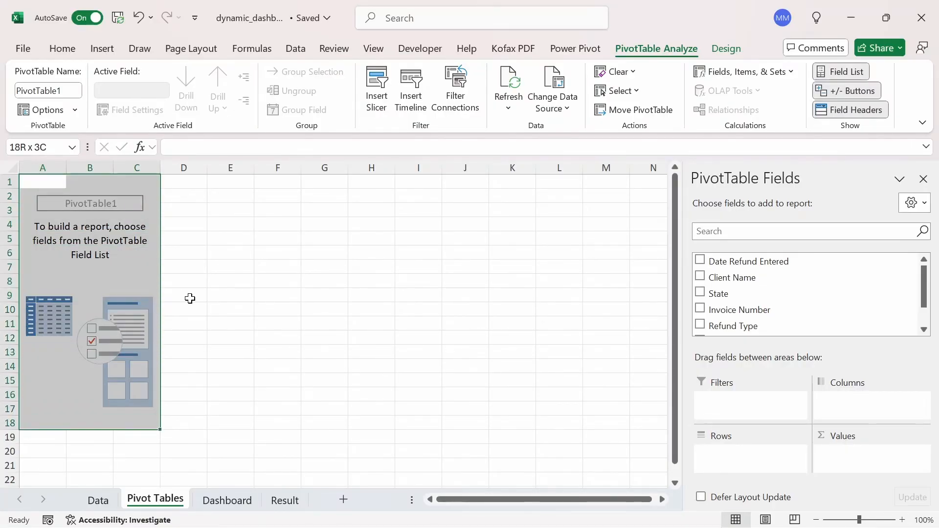
key(ctrl+c)
key(Right)
key(Right)
key(Right)
key(Right)
key(Right)
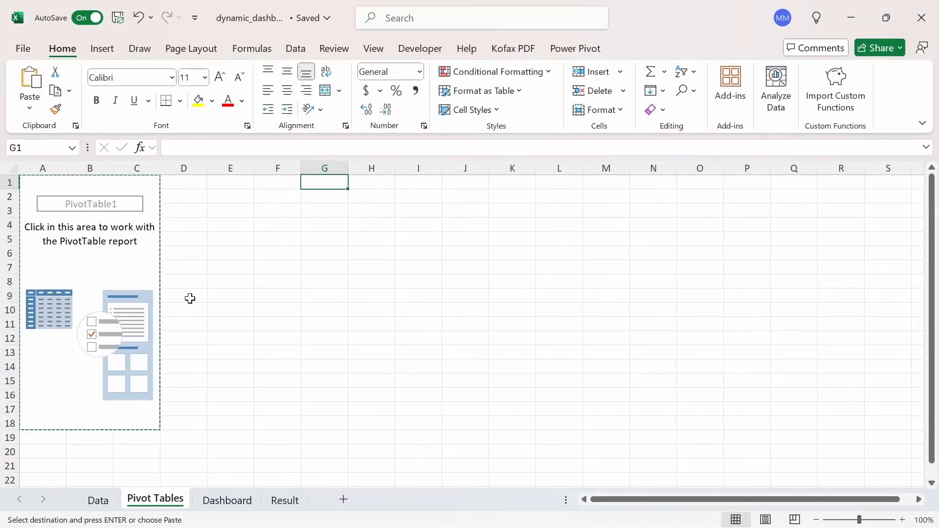
key(ctrl+v)
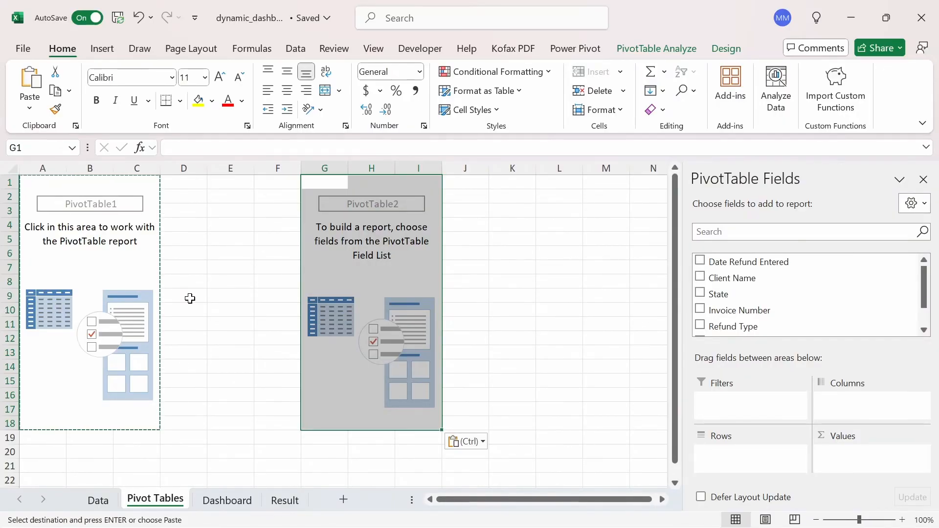
- Paste a third copy of the empty PivotTable at cell M1
key(Right)
key(Right)
key(Right)
key(Right)
key(Right)
key(Right)
key(ctrl+v)
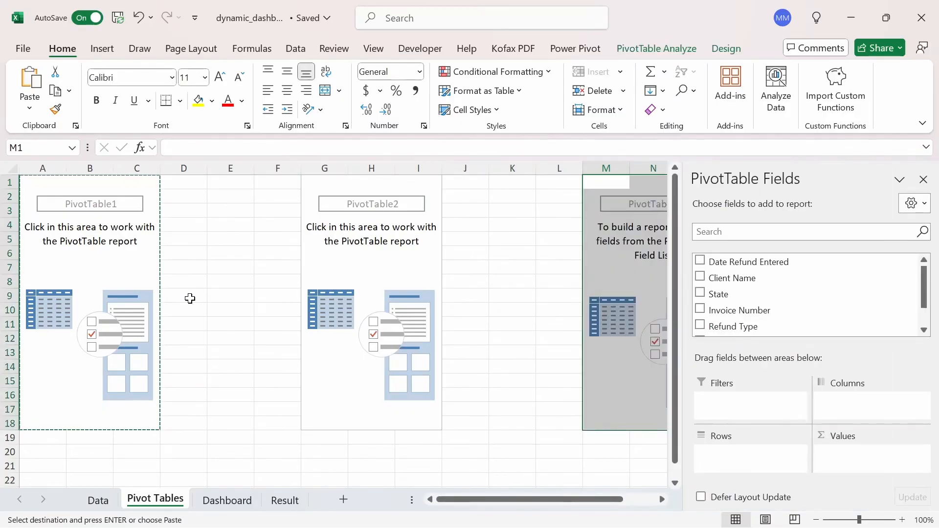
- Build the first PivotTable with Client Name as rows and the sum of Check Amount as values
key(Left)
key(Left)
key(Left)
click(131, 252)
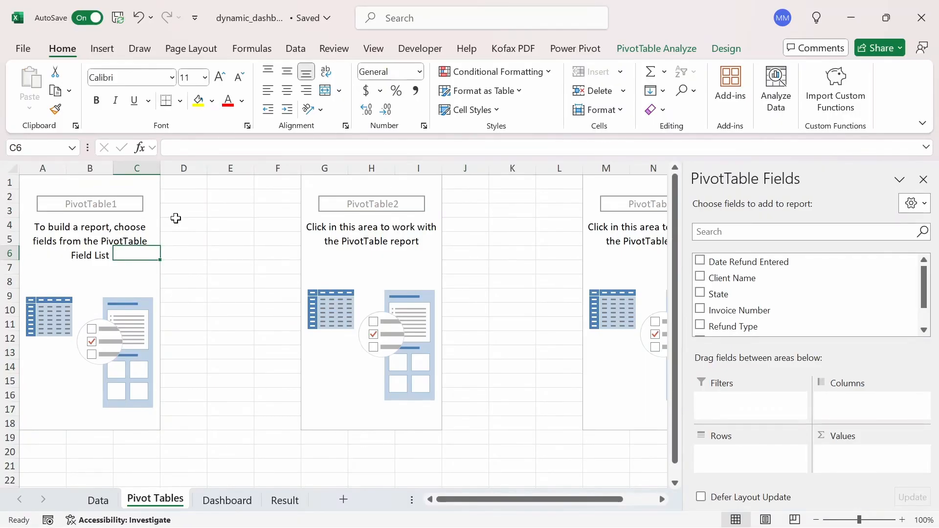
mouse_move(929, 279)
mouse_down()
mouse_move(929, 295)
mouse_move(929, 277)
mouse_up()
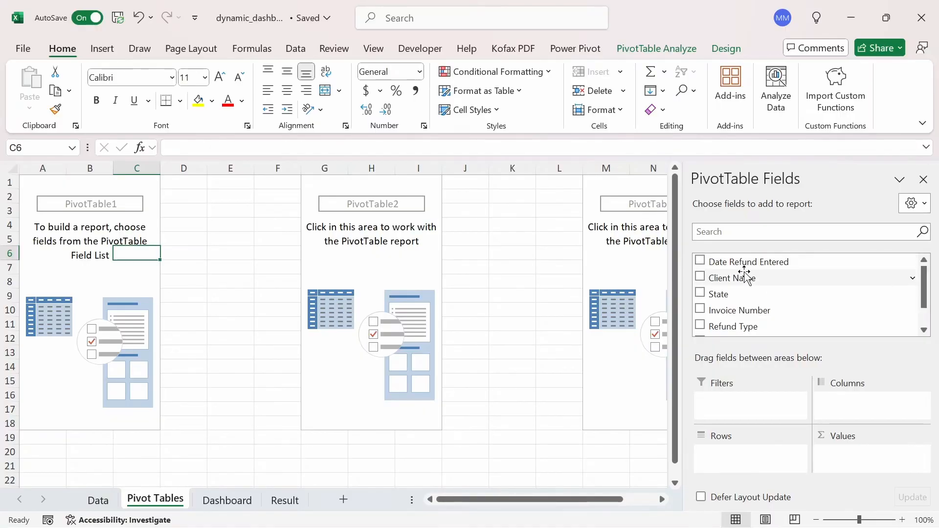
drag(743, 278, 768, 457)
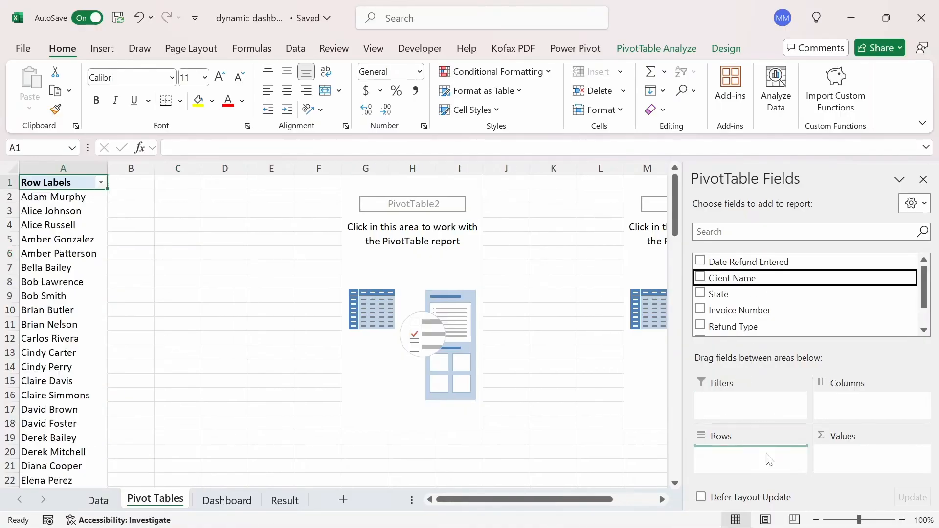
drag(924, 291, 934, 326)
drag(709, 312, 870, 457)
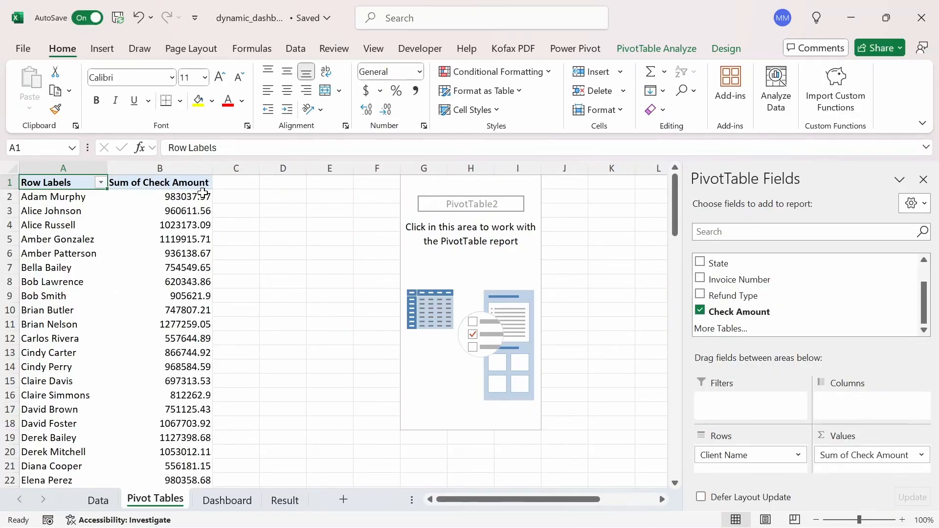
- Format the client PivotTable's Sum of Check Amount column as Currency and check the list down to its grand total
click(184, 168)
click(419, 72)
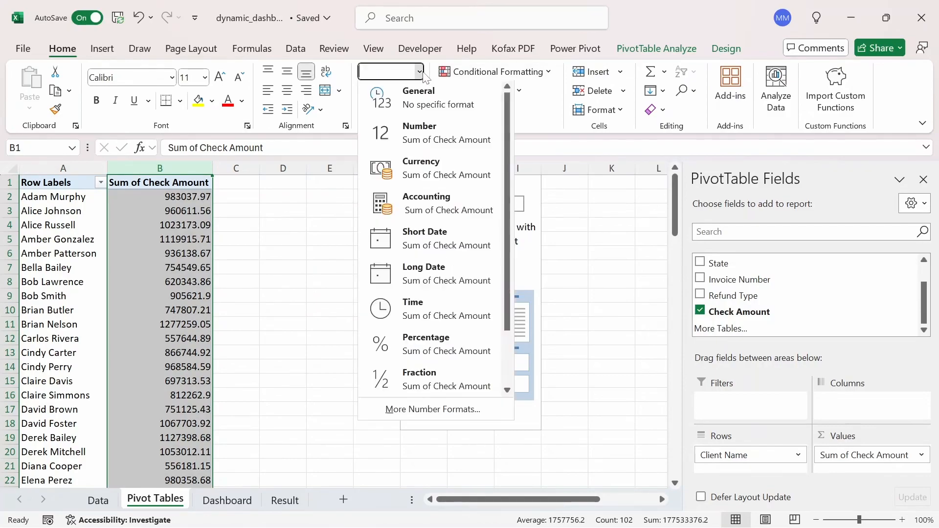
click(421, 169)
click(193, 360)
key(ctrl+Down)
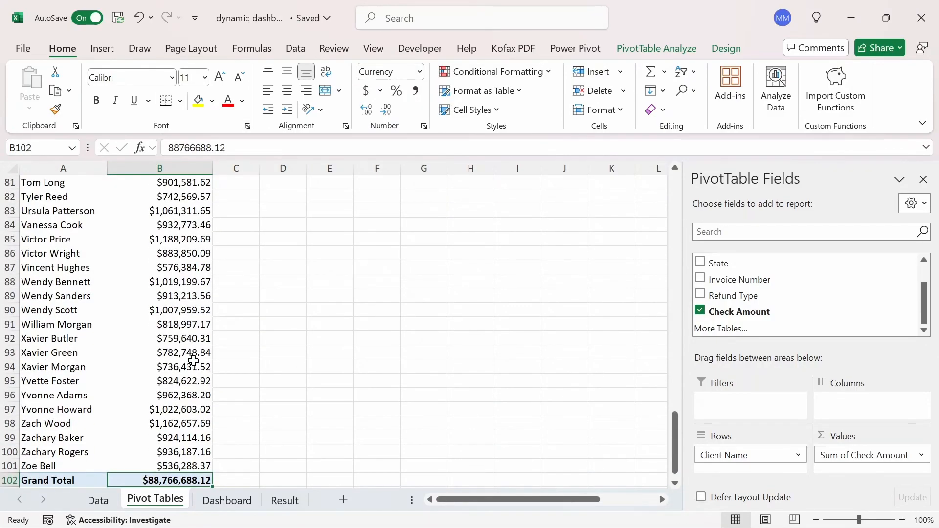
key(Left)
key(Up)
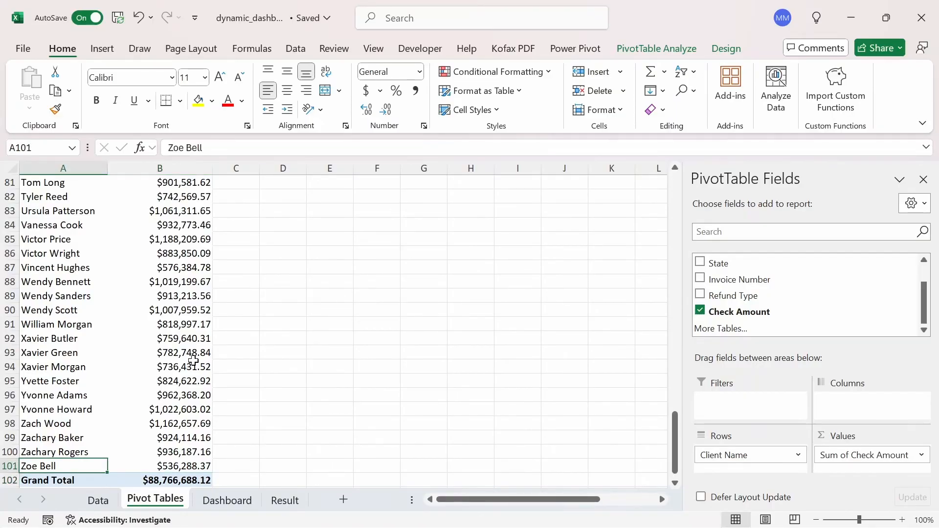
key(ctrl+Home)
key(Right)
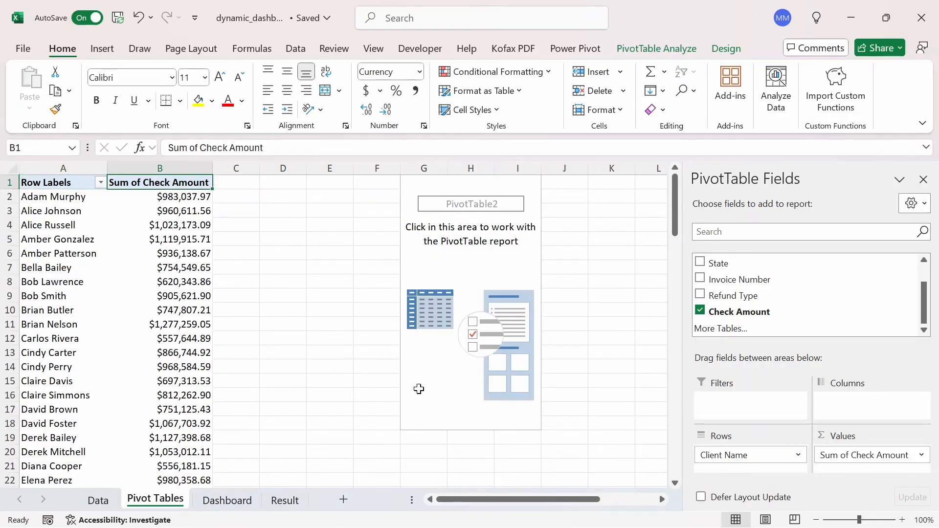
- Build the second PivotTable with State as rows and the sum of Check Amount as values
click(488, 241)
scroll(875, 298, down, 2)
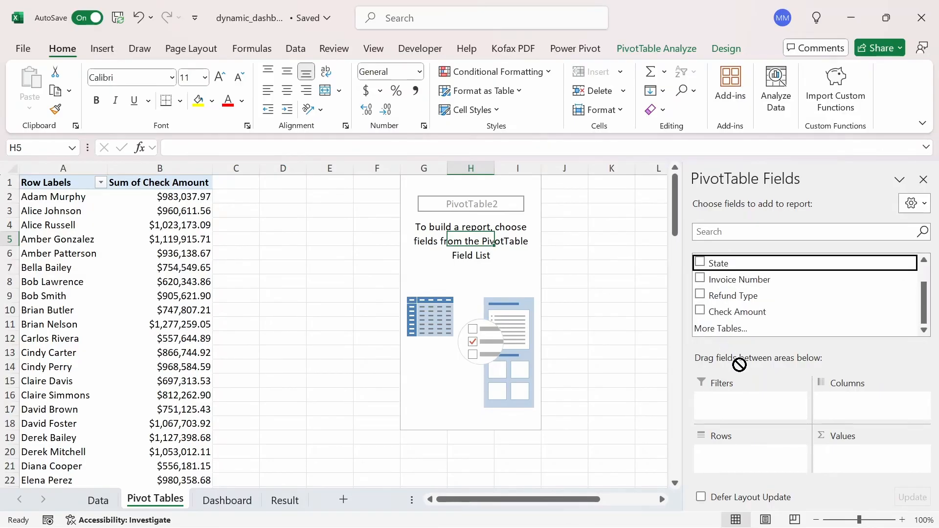
click(711, 264)
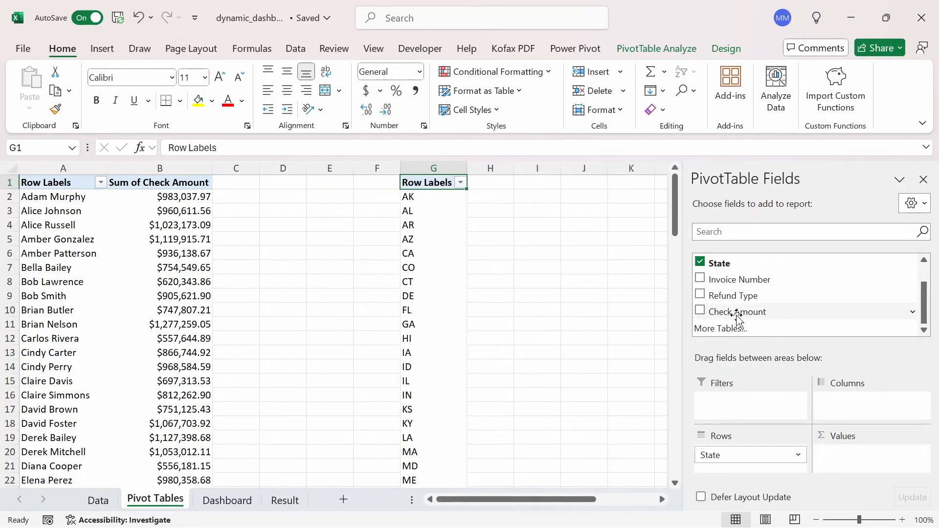
drag(733, 314, 862, 446)
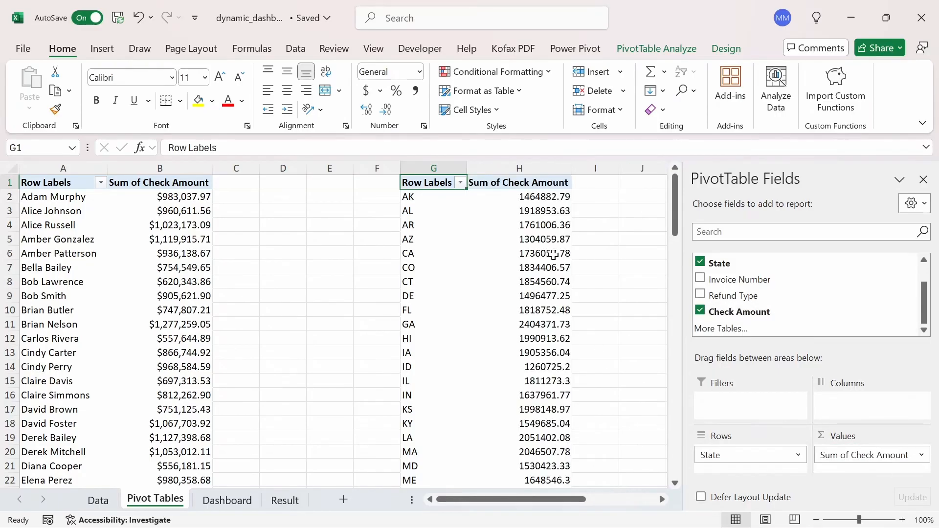
- Format the state PivotTable's Sum of Check Amount column as Currency
click(537, 167)
click(419, 72)
click(402, 159)
click(518, 396)
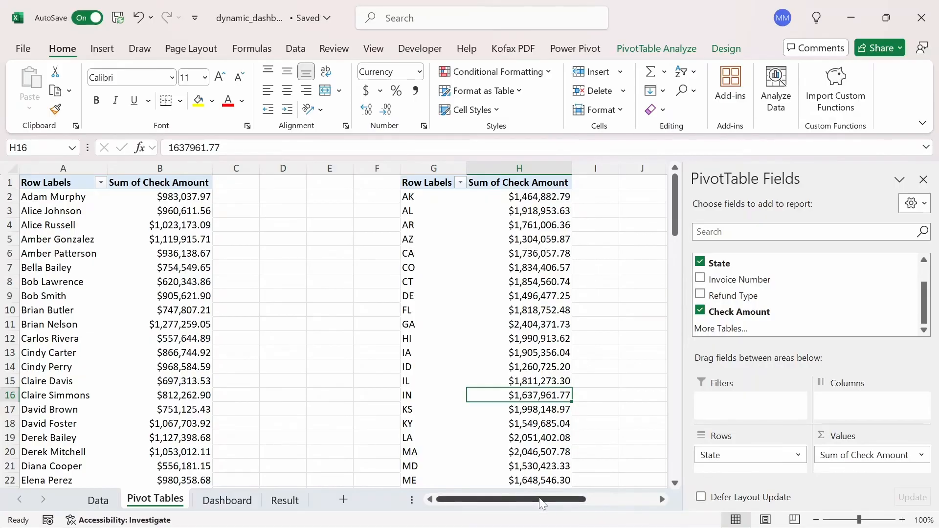
- Build the third PivotTable with Refund Type as rows and the count of Refund Type as values
drag(542, 504, 613, 503)
click(548, 308)
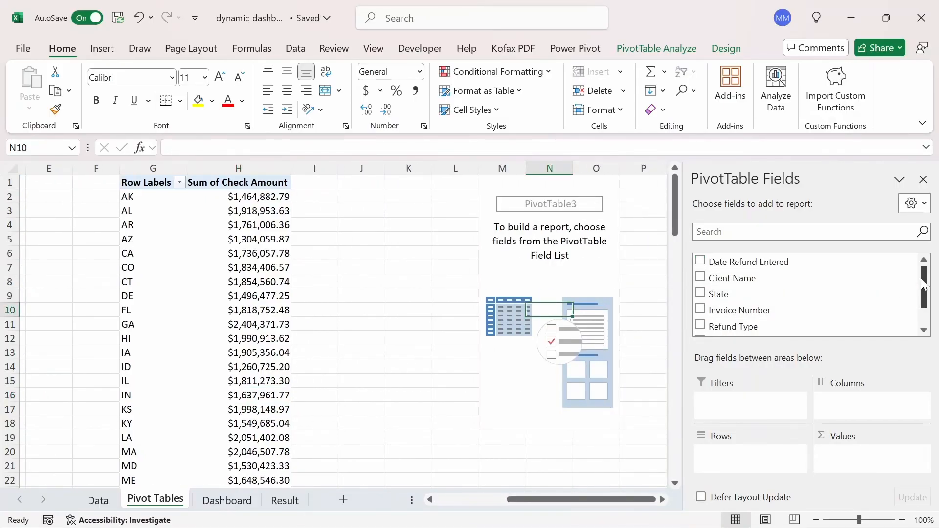
drag(926, 285, 753, 462)
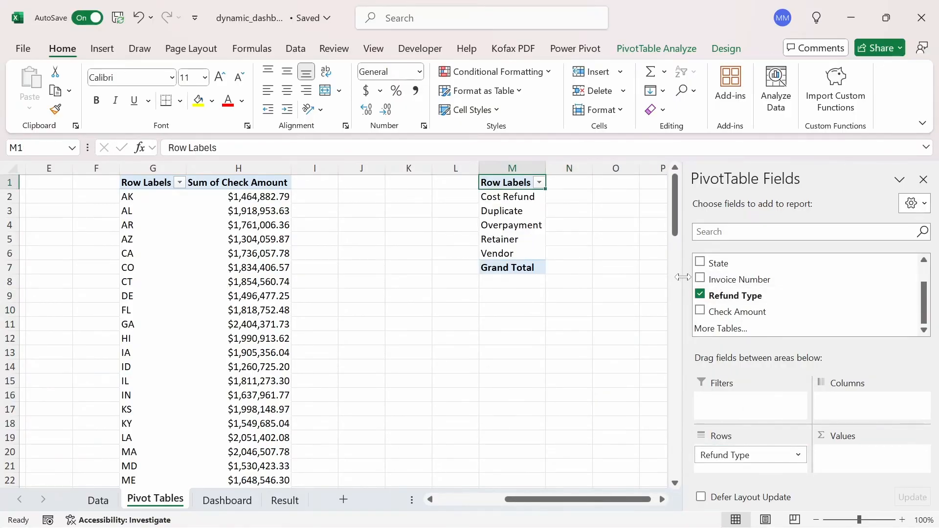
drag(735, 298, 883, 466)
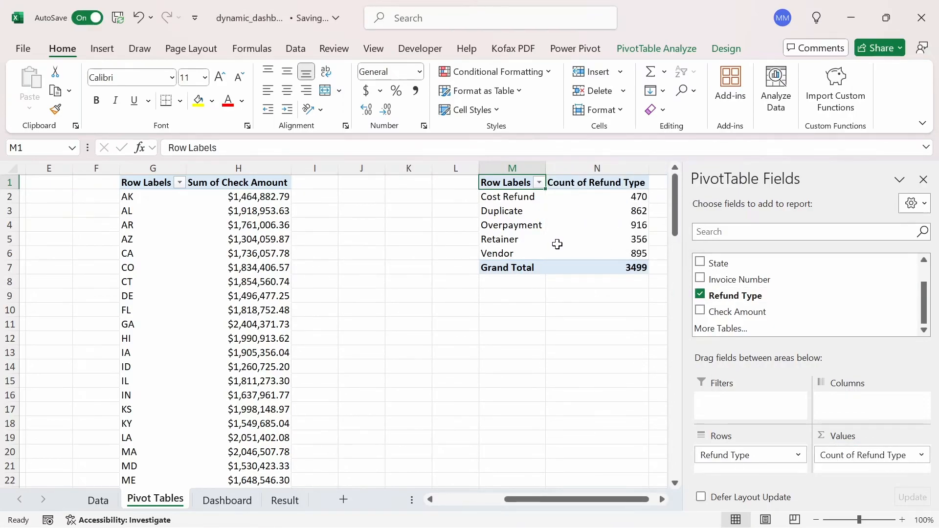
- Insert a Clustered Bar PivotChart from the client PivotTable and shift it slightly up on the sheet
drag(533, 503, 296, 332)
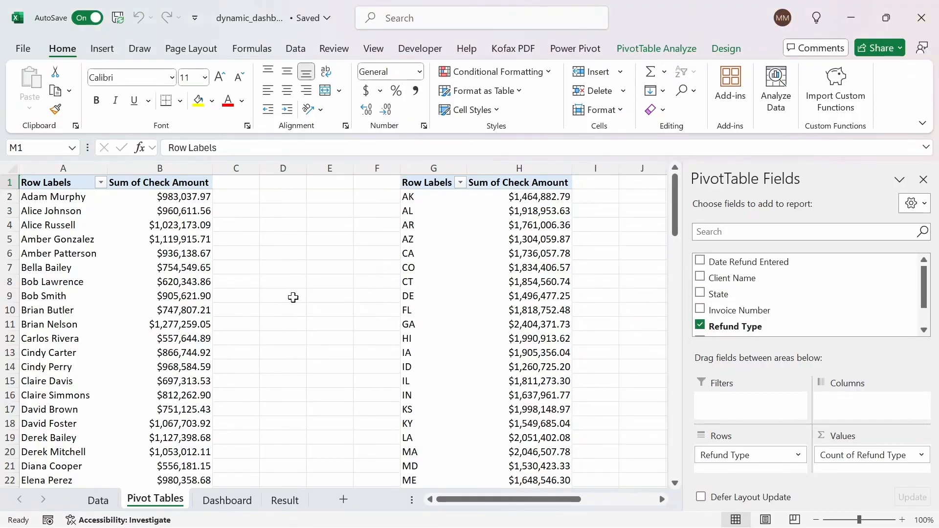
click(103, 50)
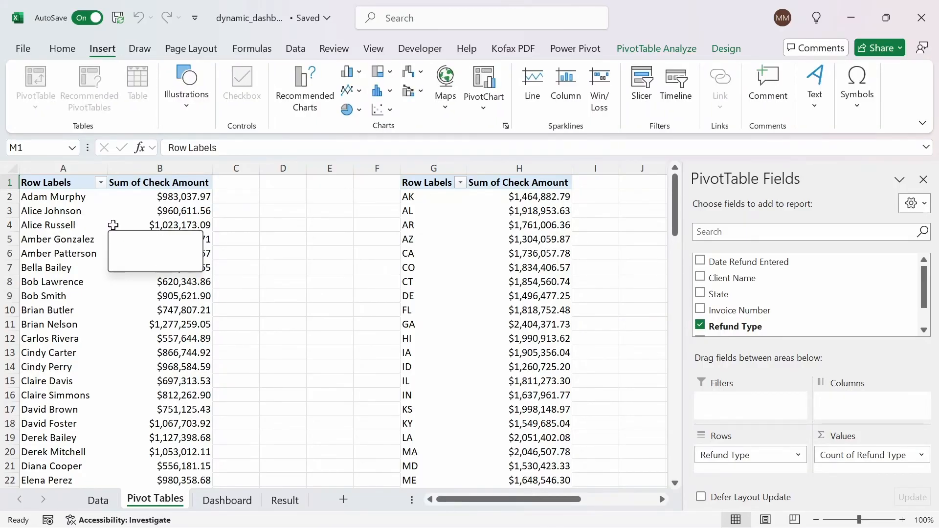
click(117, 225)
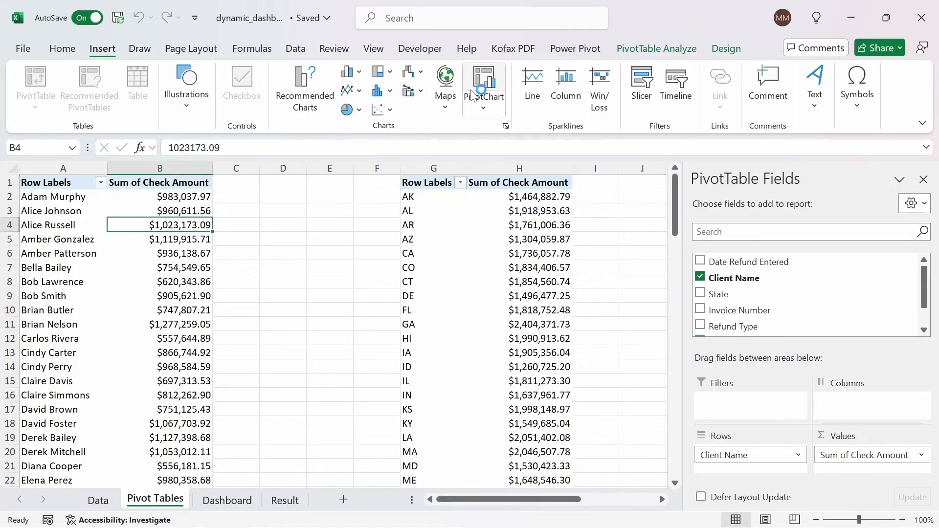
click(496, 102)
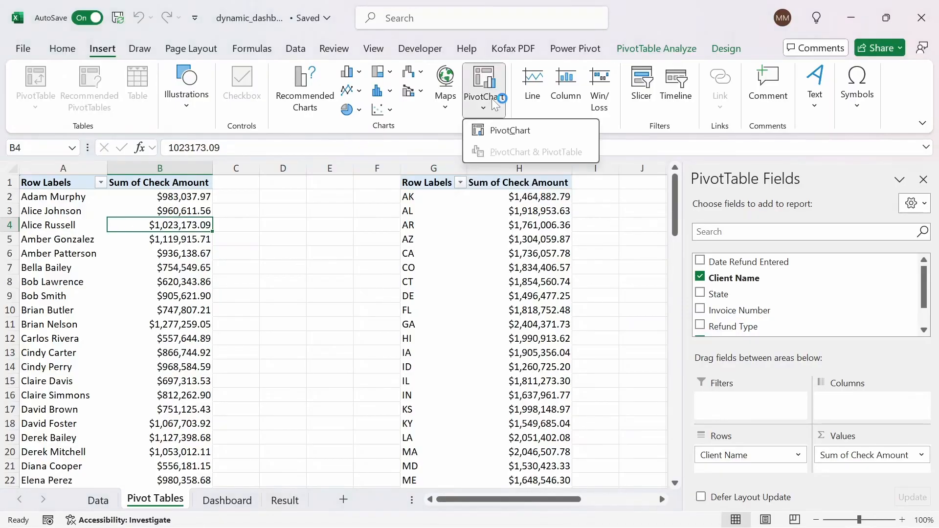
click(524, 133)
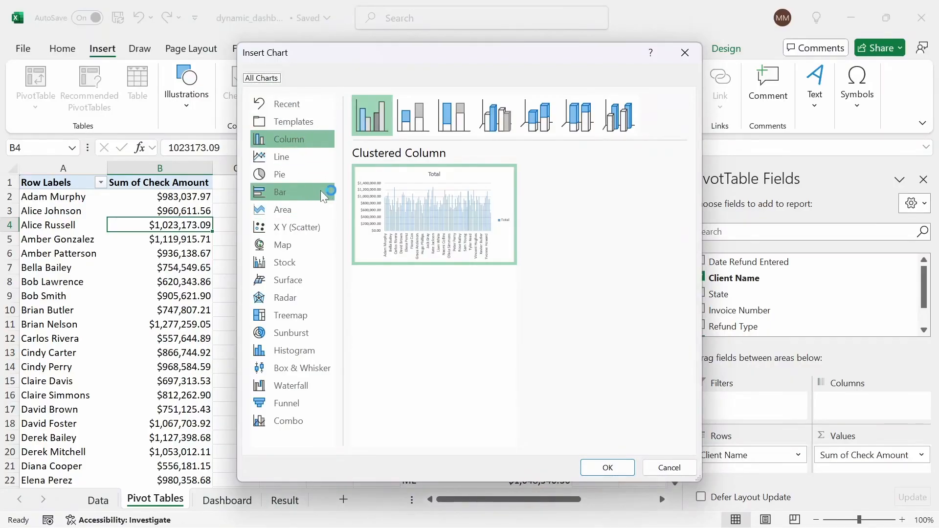
click(291, 281)
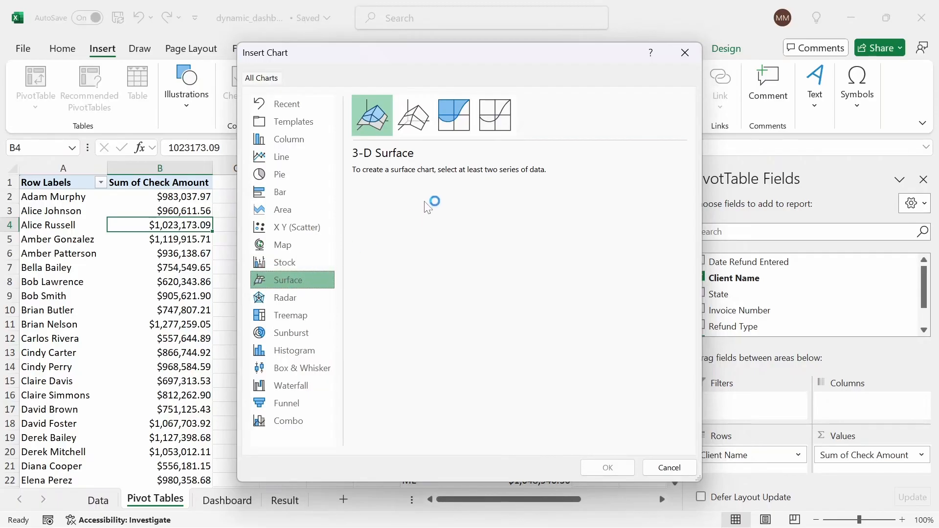
click(288, 302)
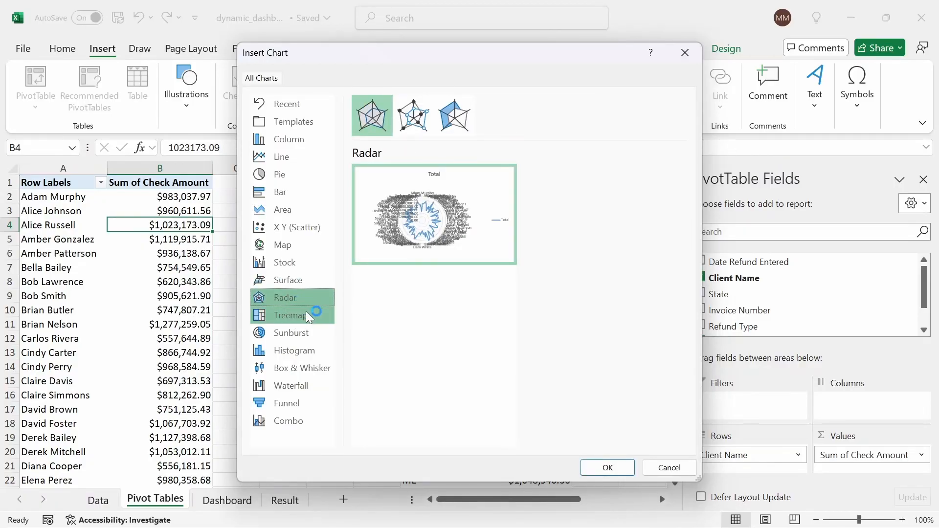
click(308, 244)
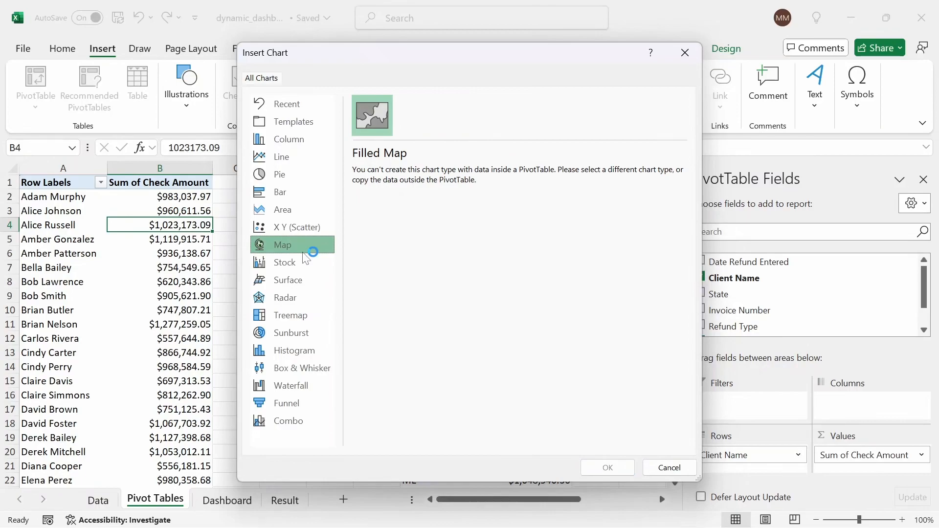
click(292, 192)
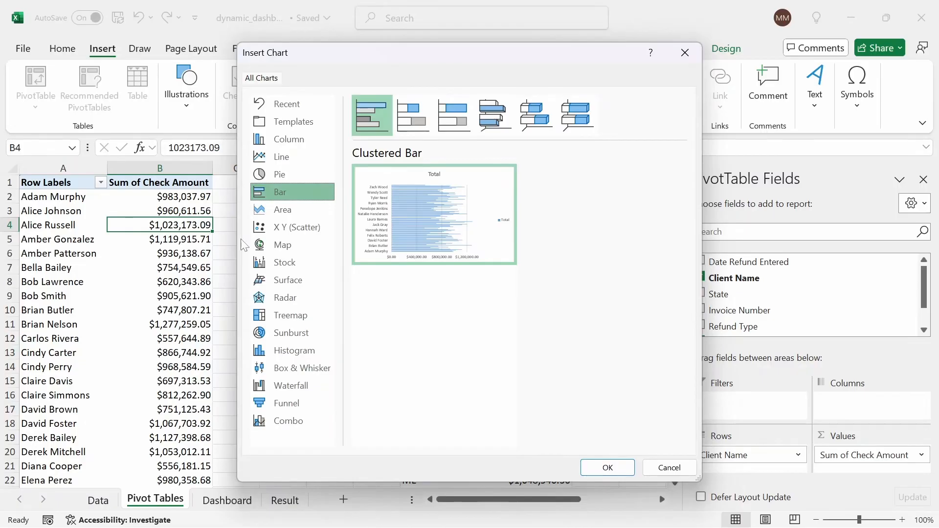
mouse_move(449, 199)
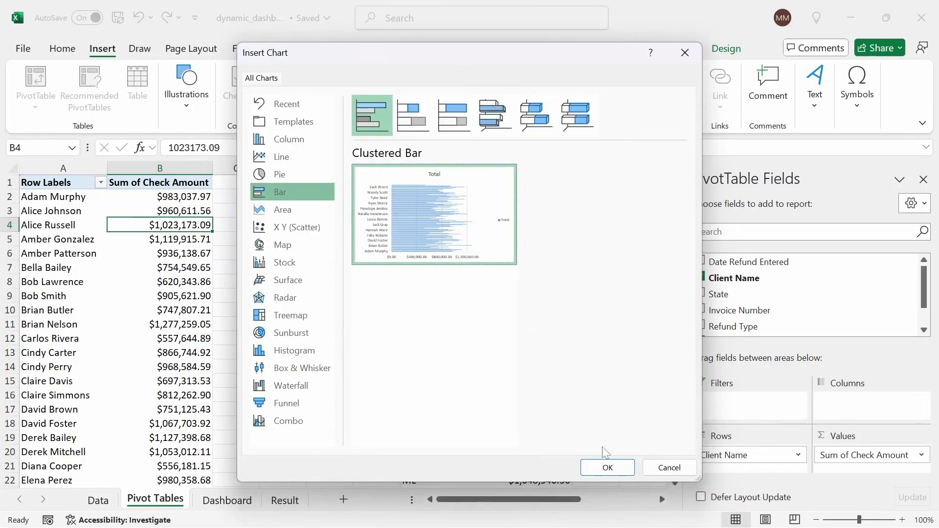
click(606, 467)
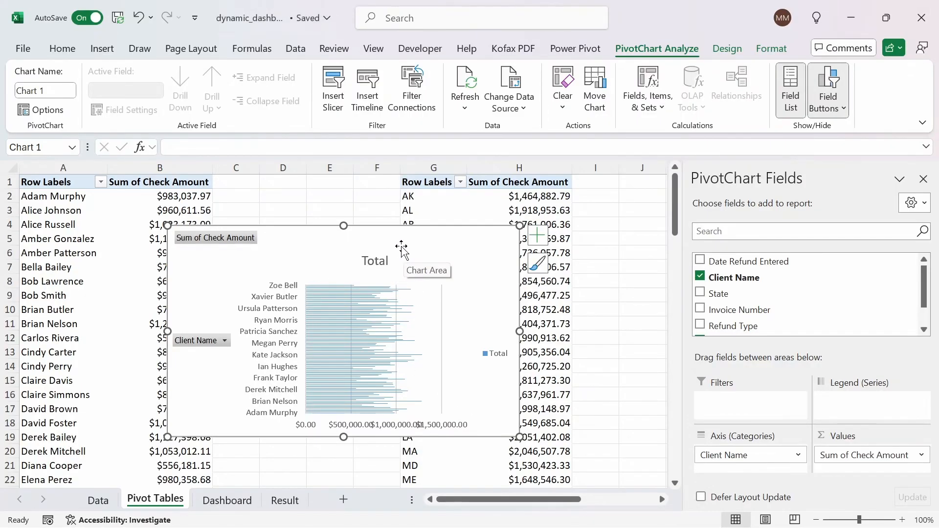
mouse_move(412, 237)
mouse_down()
mouse_move(508, 195)
mouse_move(445, 172)
mouse_move(449, 180)
mouse_move(417, 219)
mouse_up()
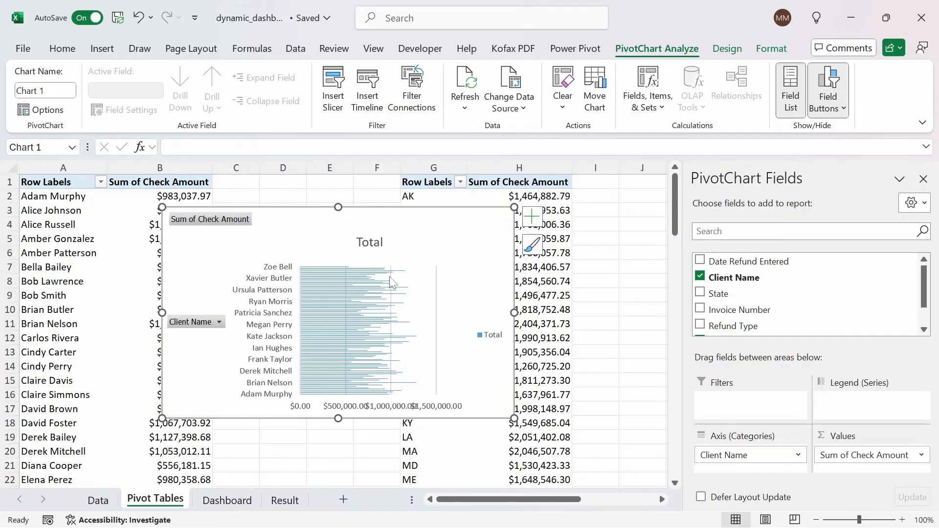
- Filter the client PivotTable to the top 10 items by Sum of Check Amount
mouse_move(369, 305)
click(113, 228)
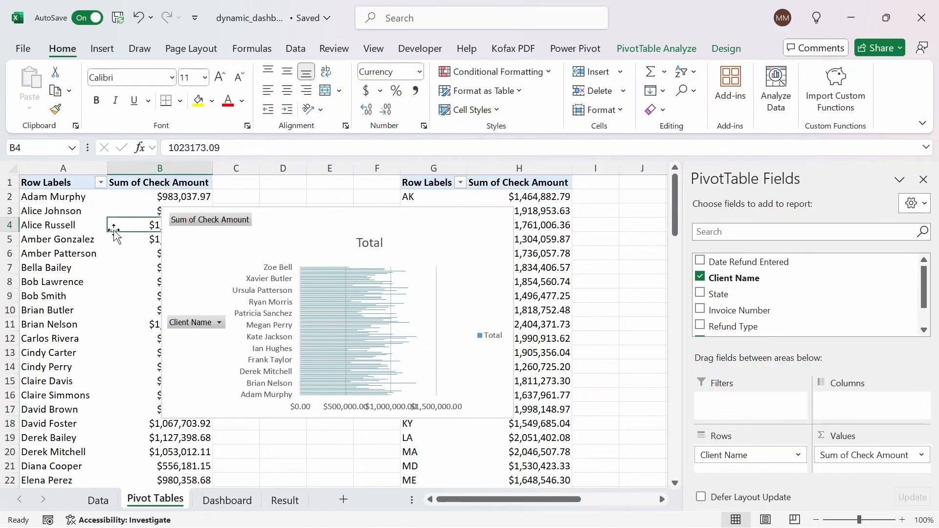
click(102, 183)
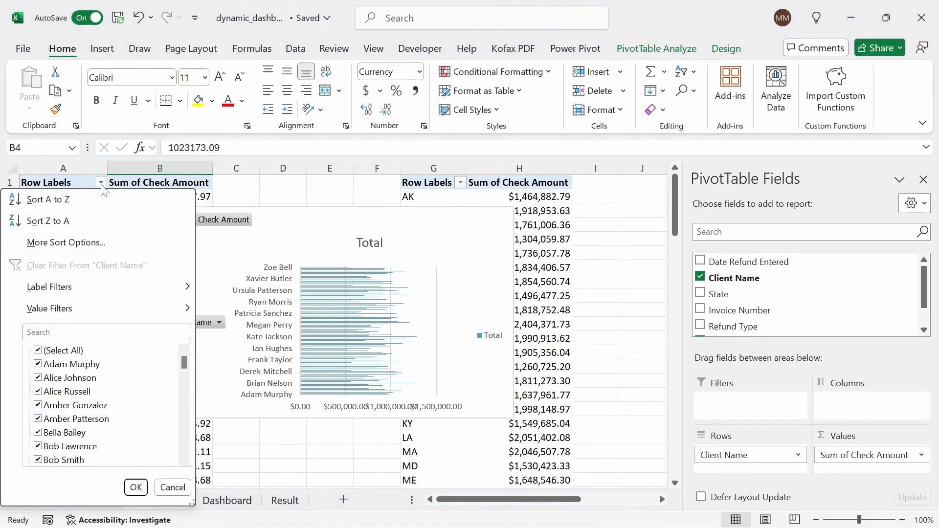
mouse_move(105, 312)
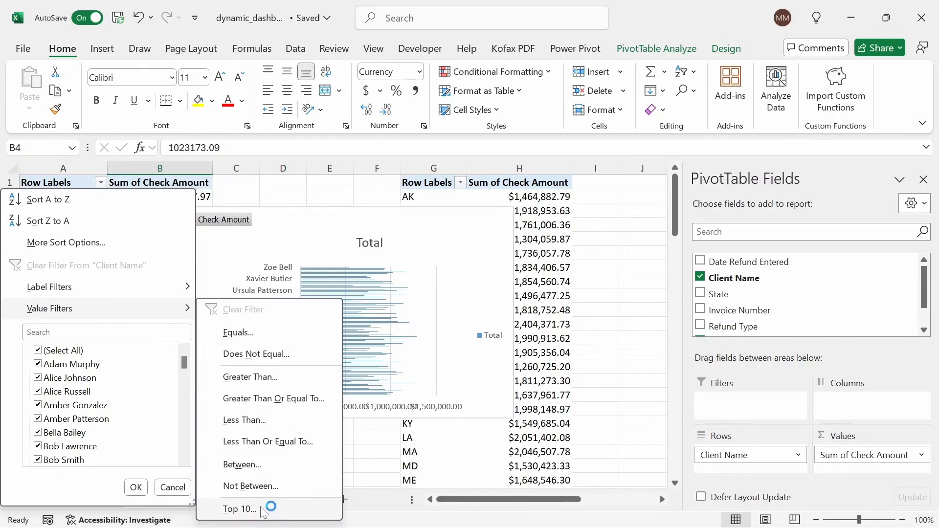
click(239, 508)
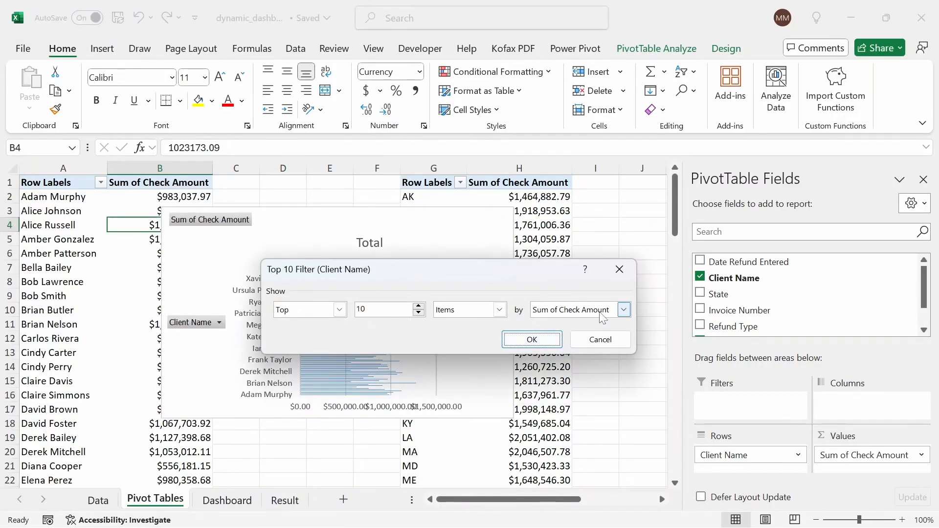
click(546, 341)
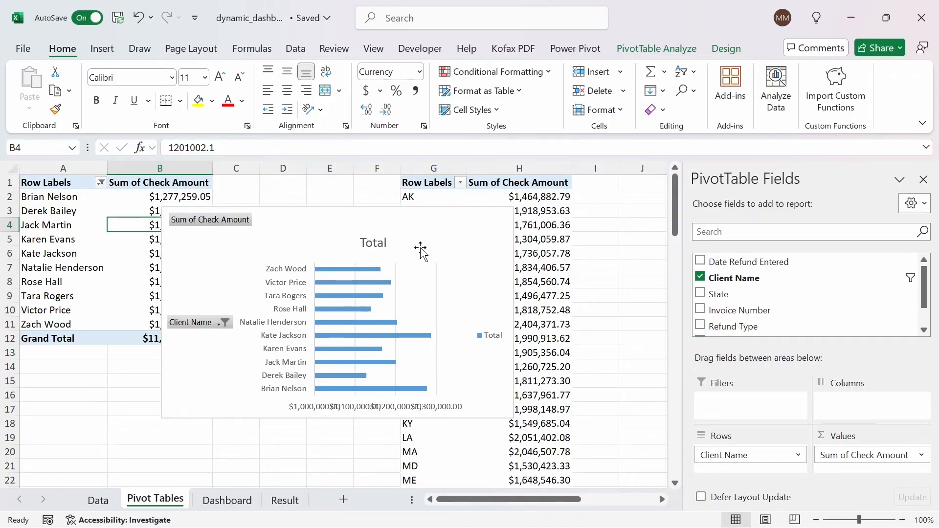
- Widen the client PivotChart and hide all field buttons on it
click(450, 224)
drag(515, 313, 565, 313)
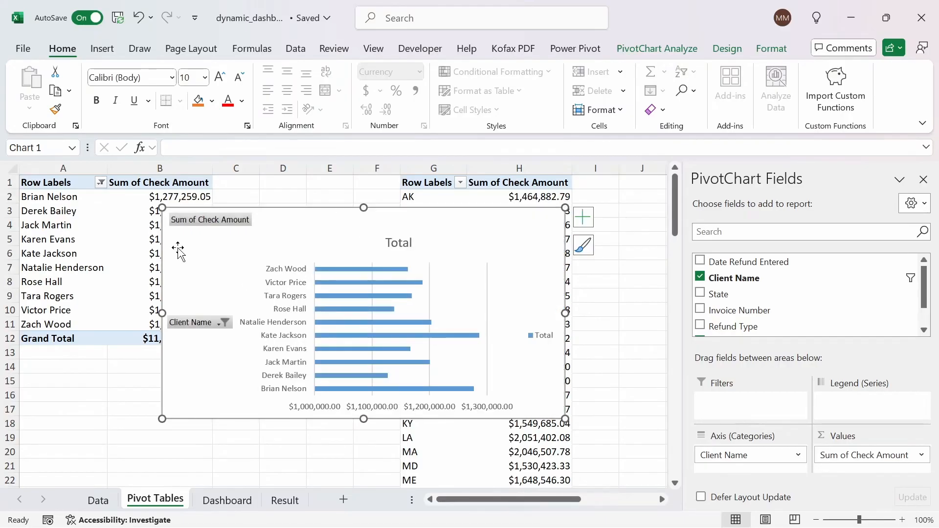
right_click(227, 226)
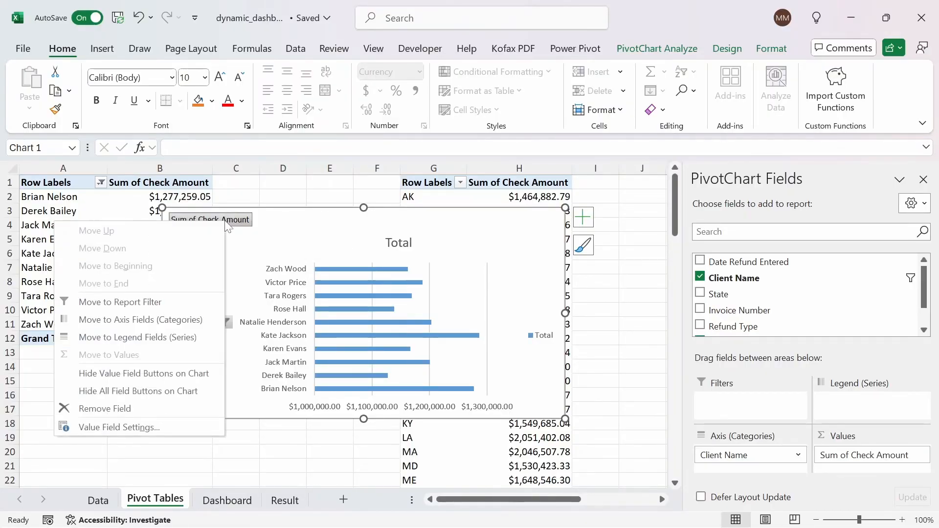
click(188, 391)
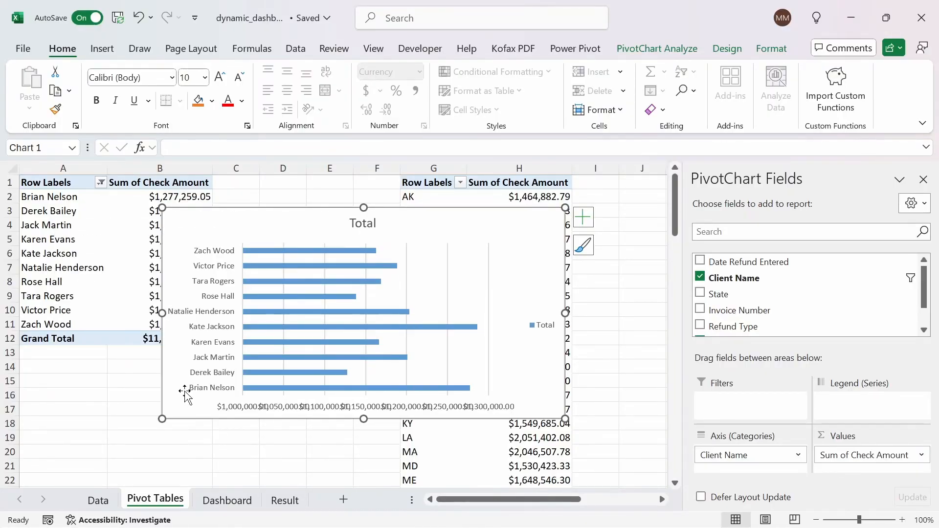
- Delete the client chart's legend and enlarge the chart in both width and height
click(549, 328)
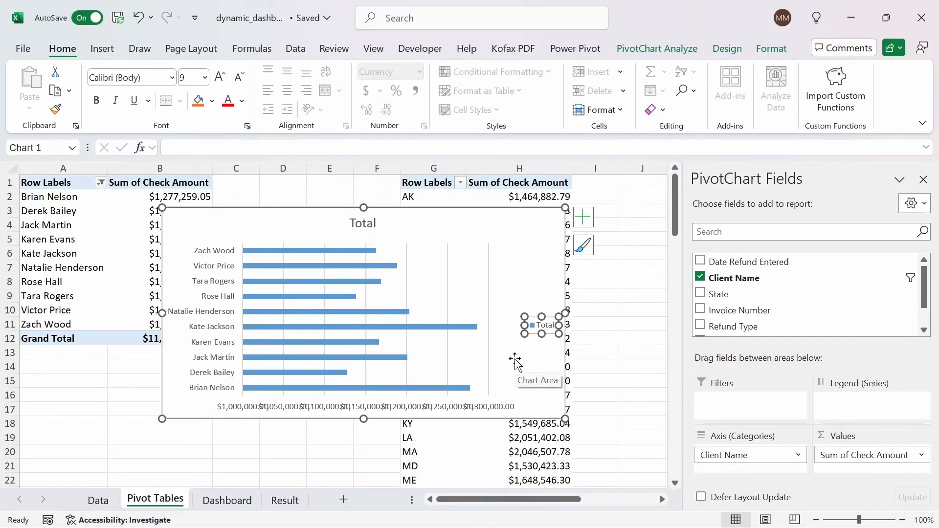
key(Delete)
drag(566, 420, 595, 442)
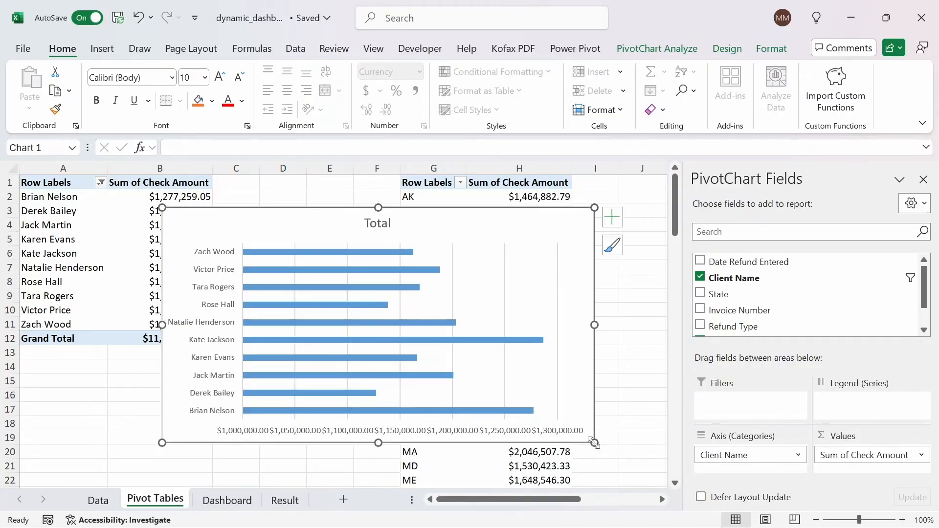
- Delete the vertical gridlines from the client chart
click(504, 286)
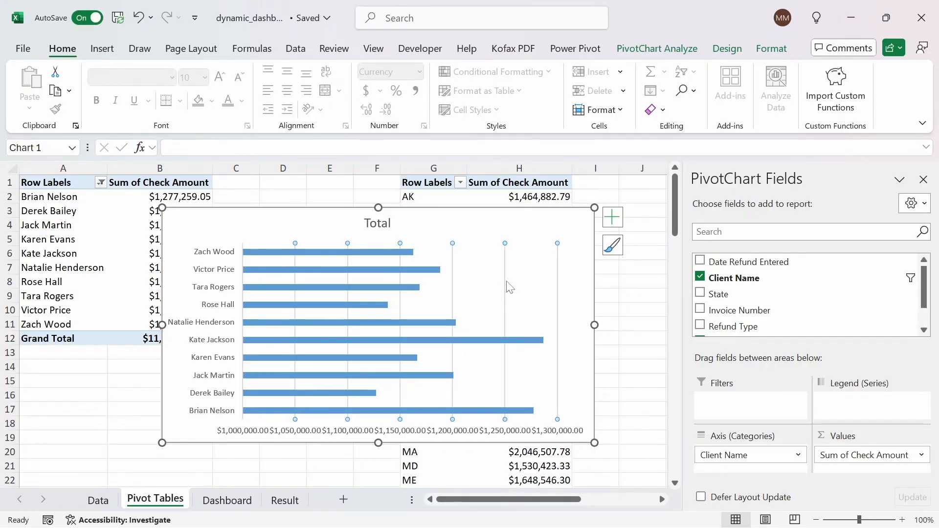
right_click(508, 287)
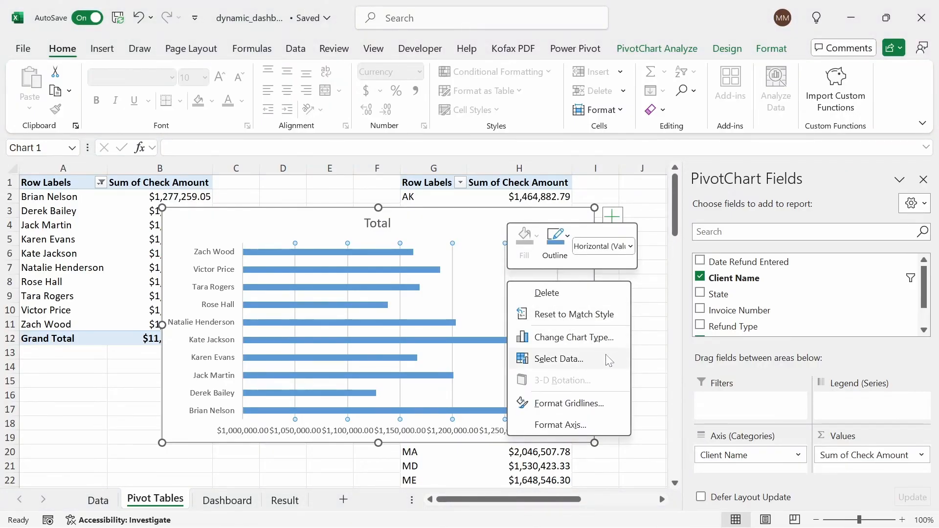
click(546, 292)
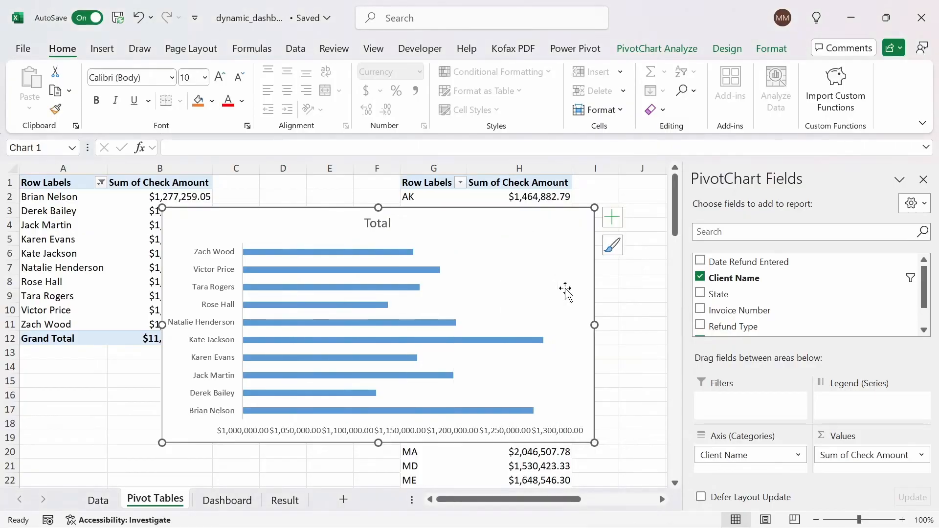
- Give the bars of the client chart a black outline using the Automatic colour
click(370, 254)
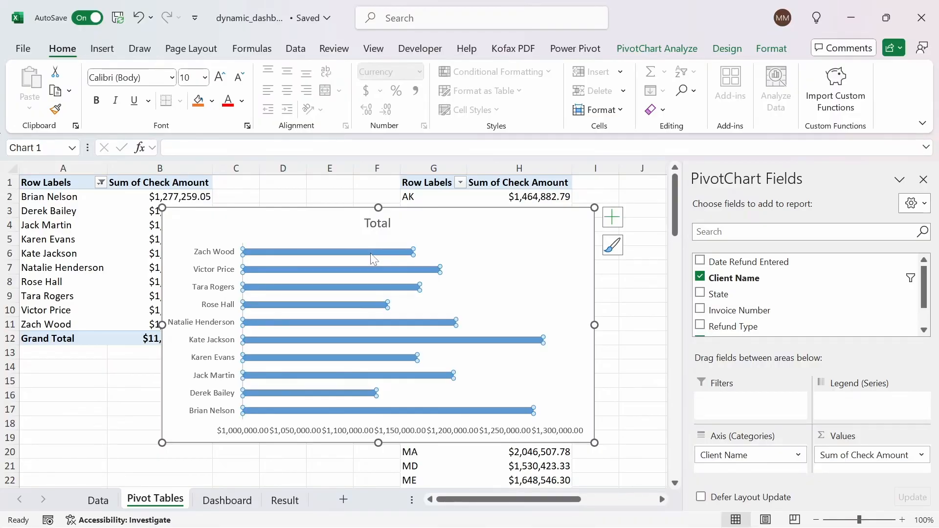
right_click(370, 254)
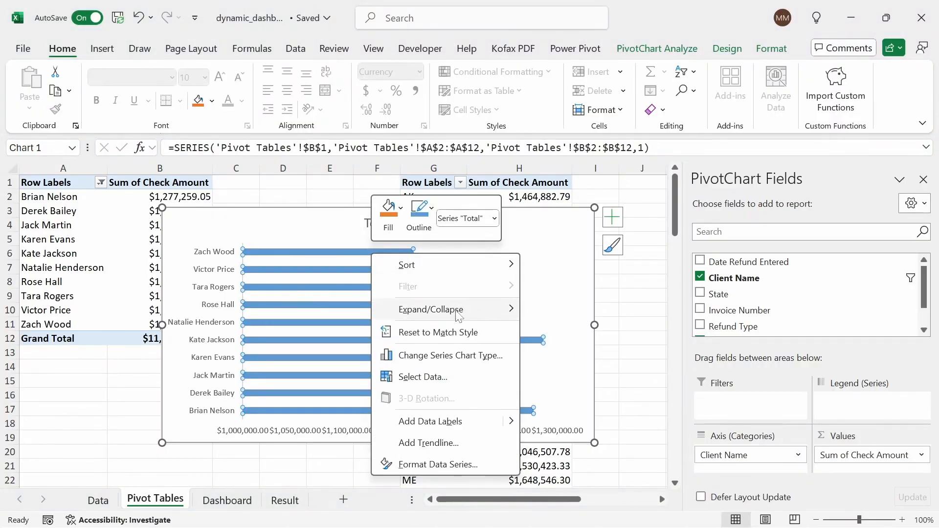
click(429, 216)
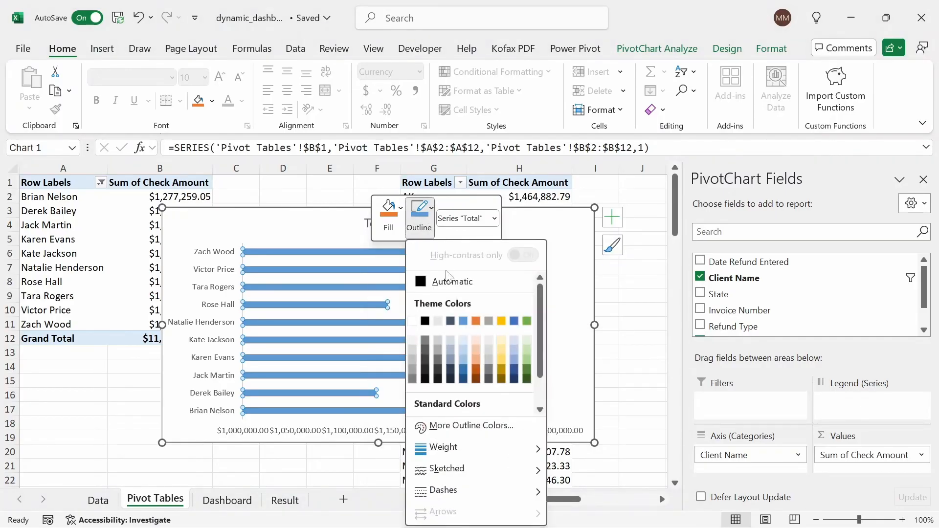
click(436, 286)
click(536, 278)
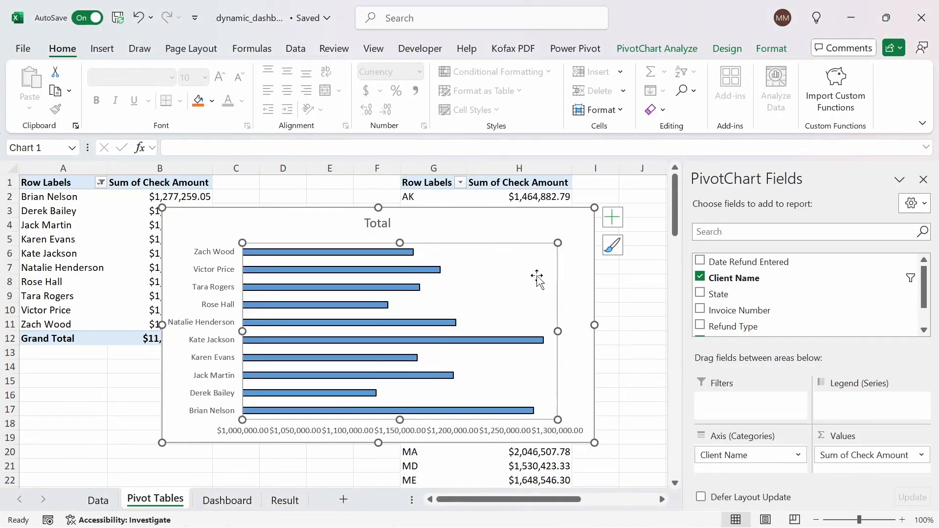
click(500, 230)
- Set the display units of the client chart's horizontal value axis to Millions
click(438, 434)
right_click(440, 437)
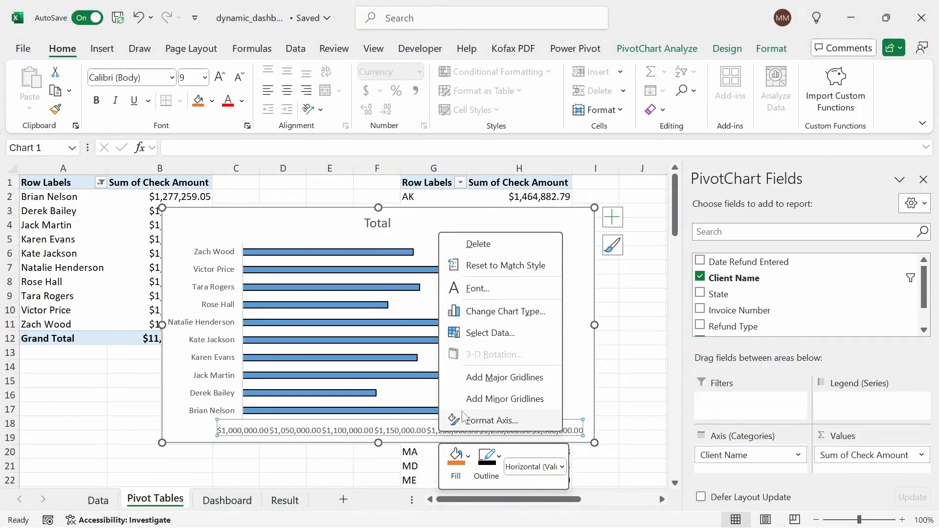
click(488, 421)
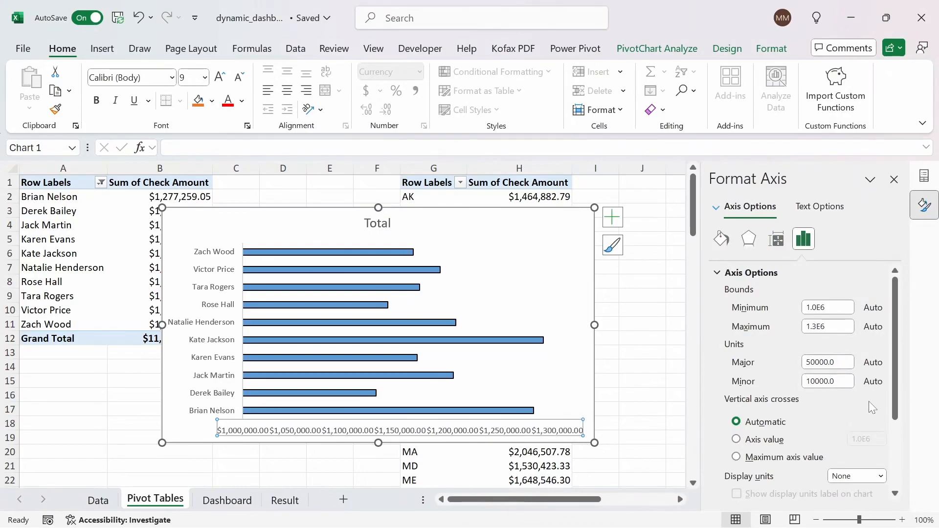
click(843, 475)
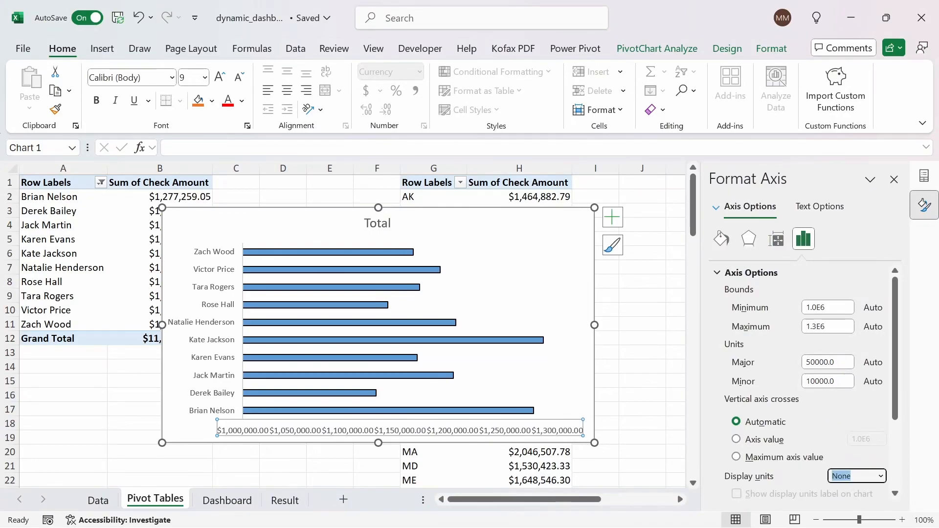
click(879, 476)
click(852, 402)
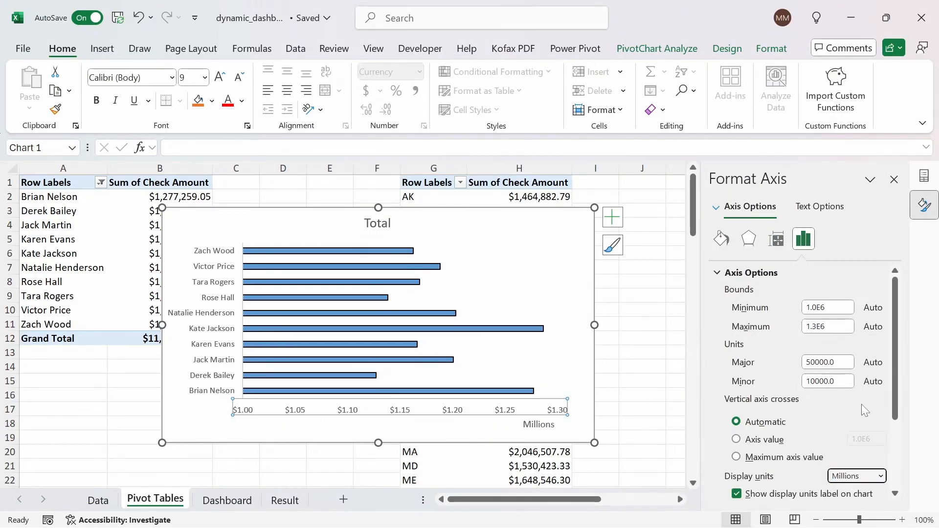
click(469, 227)
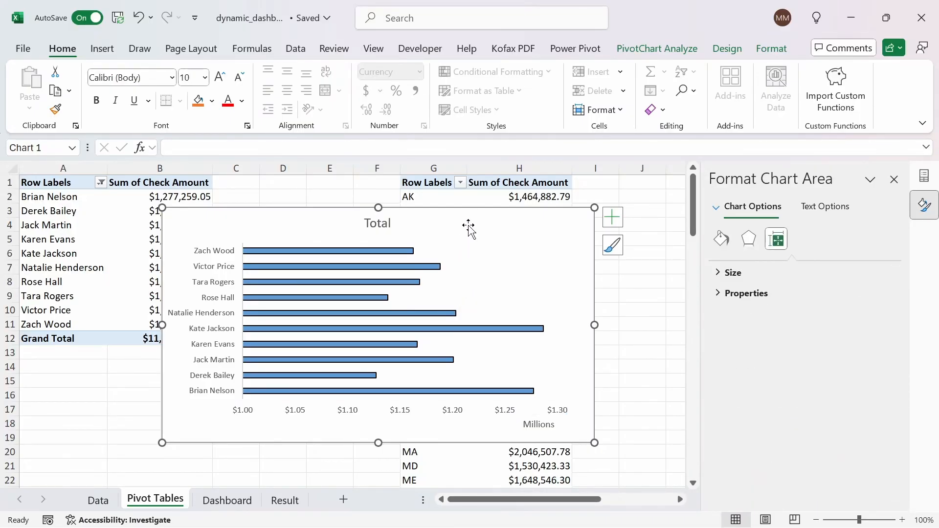
- Check the client chart's title on the Result sheet and title this chart "Top 10 Clients With Most Refund ($ In Millions)"
click(290, 500)
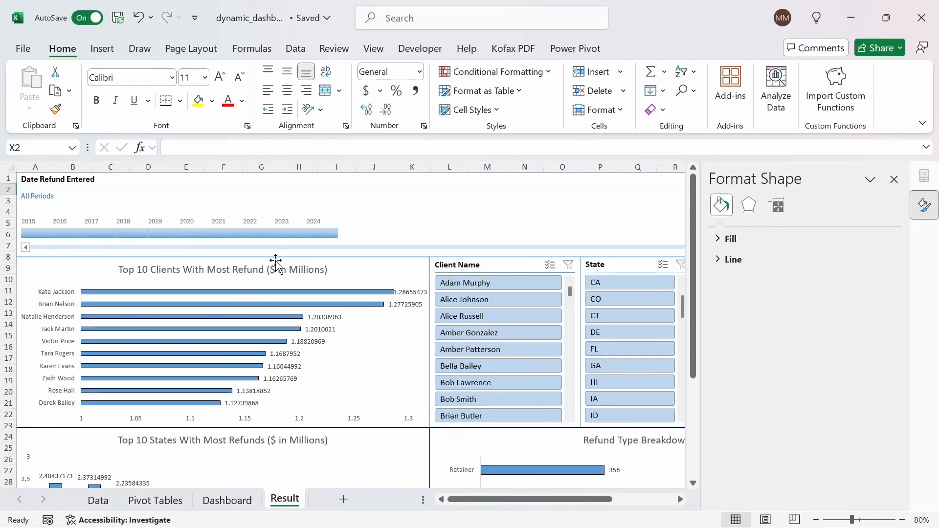
click(157, 500)
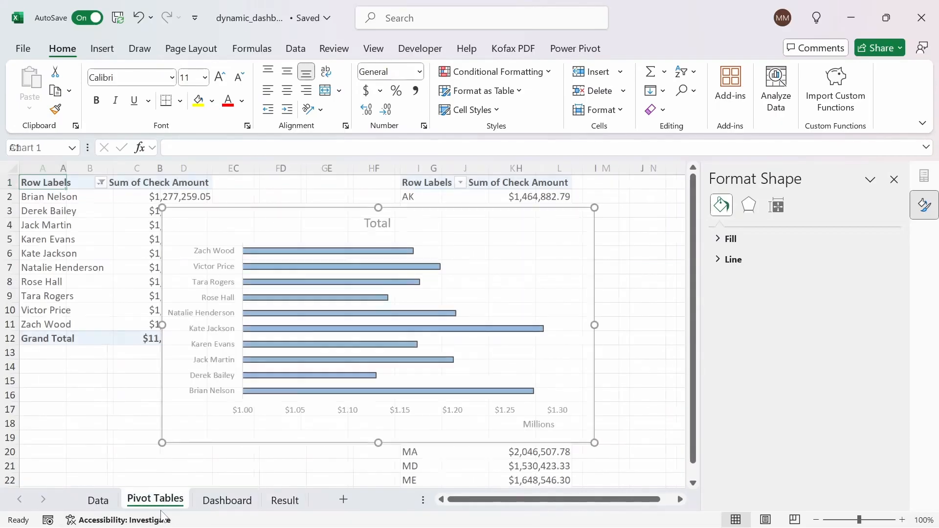
click(370, 226)
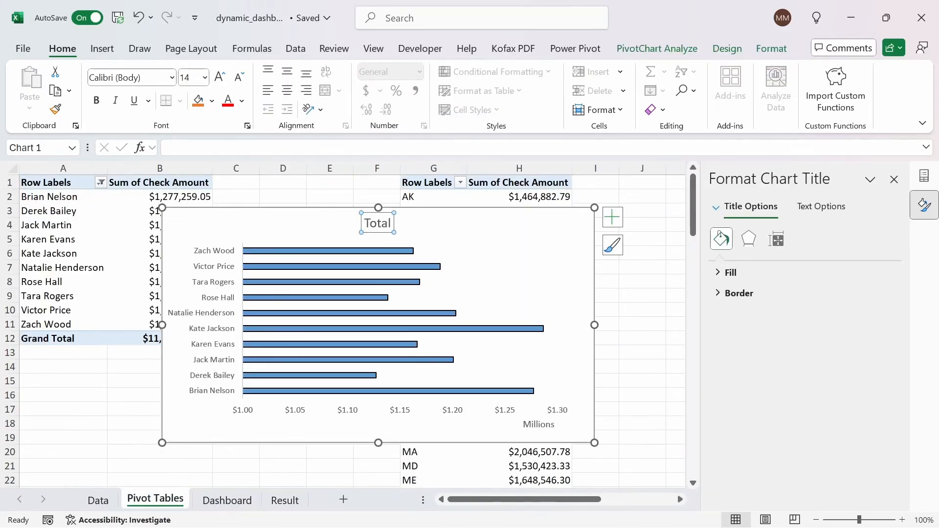
double_click(372, 227)
text(Top 10)
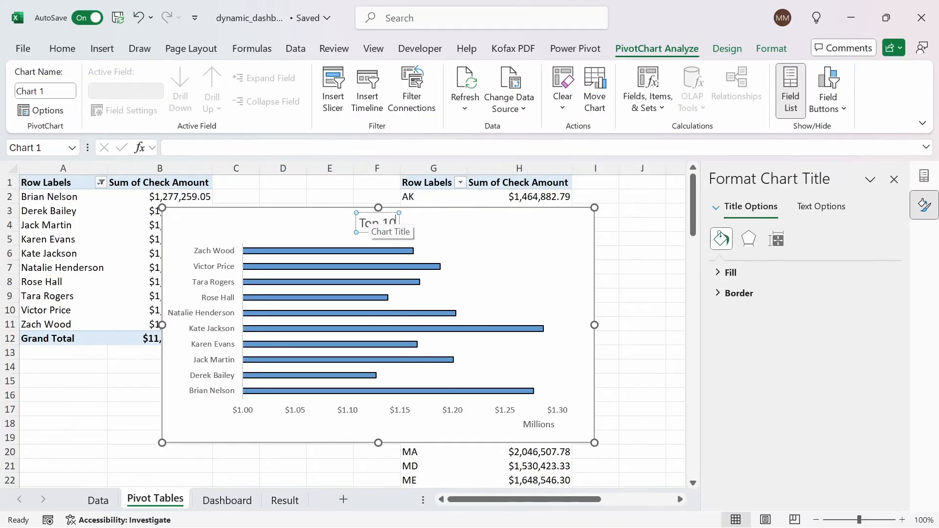
text( Clients With)
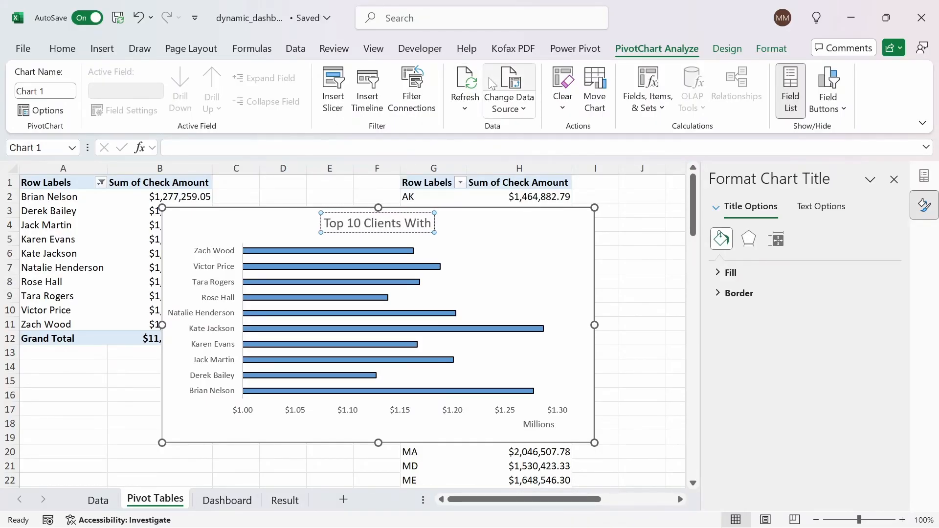
text( Most Refund)
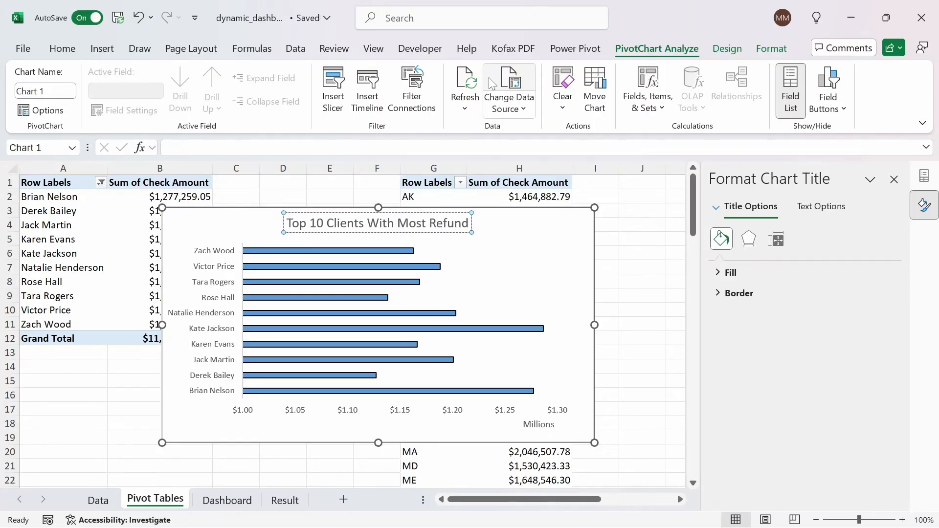
text( ($ In Millions))
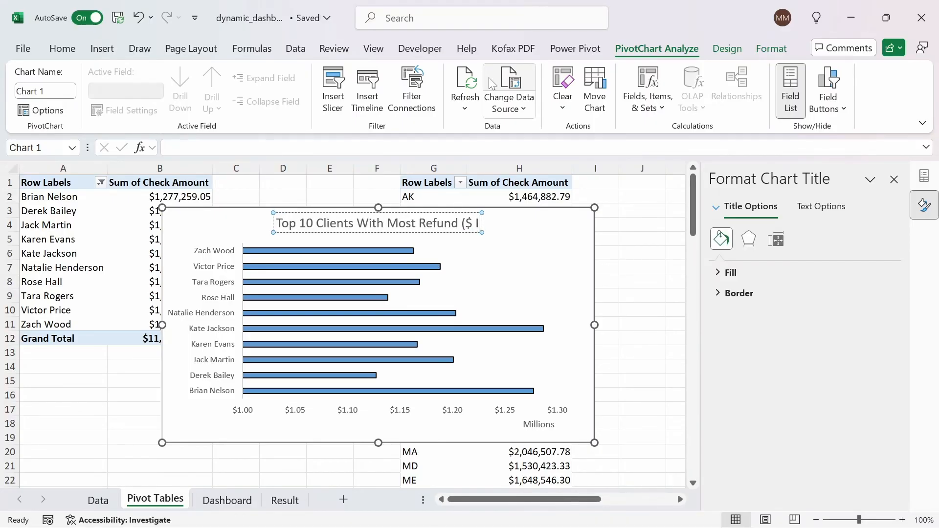
click(562, 234)
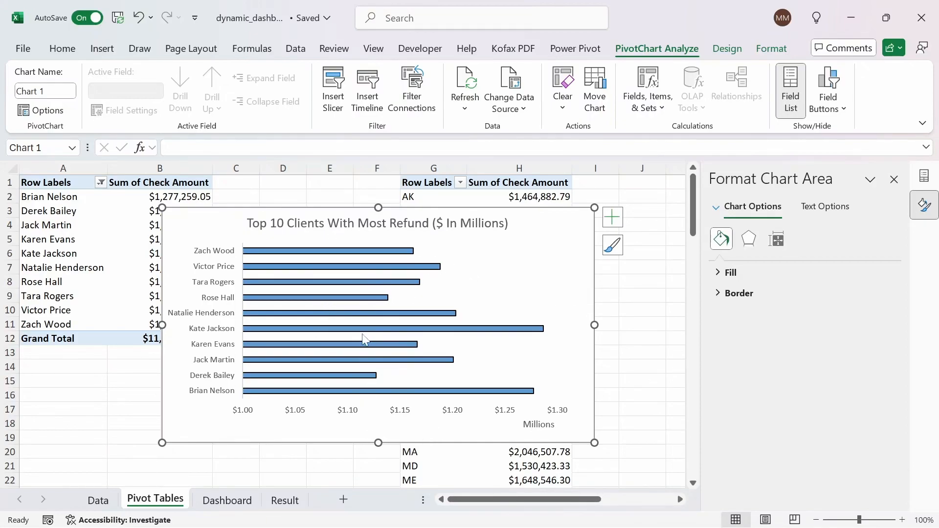
- Sort the client chart's bars by check amount from smallest to largest
right_click(360, 304)
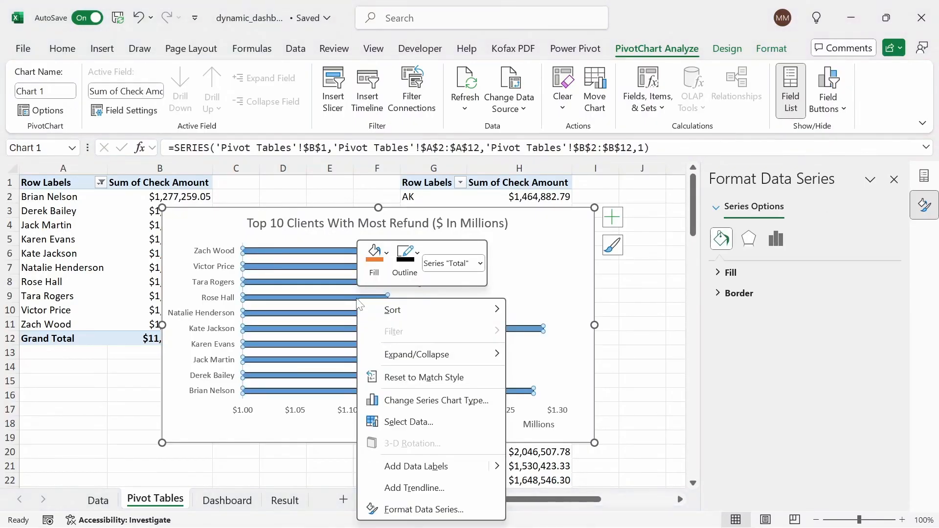
mouse_move(415, 313)
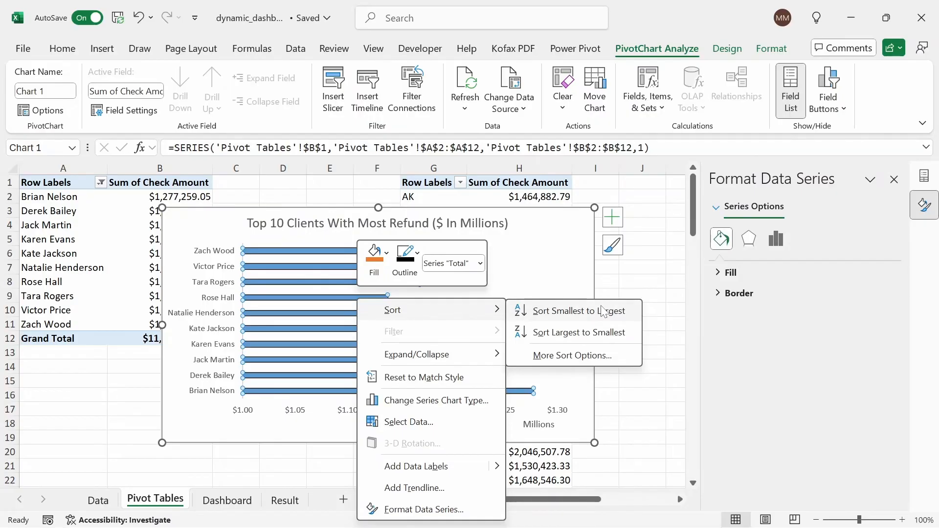
click(605, 319)
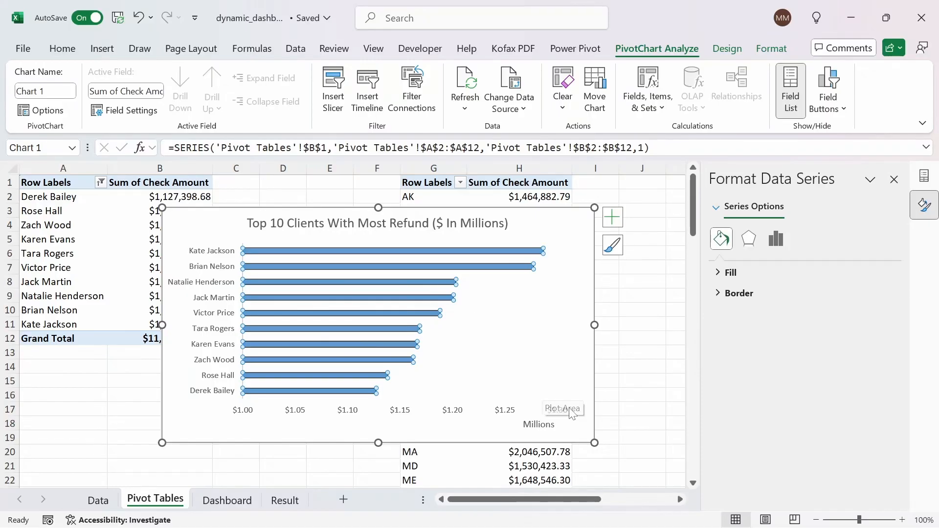
- Delete the "Millions" display units label from the client chart's horizontal axis
click(543, 426)
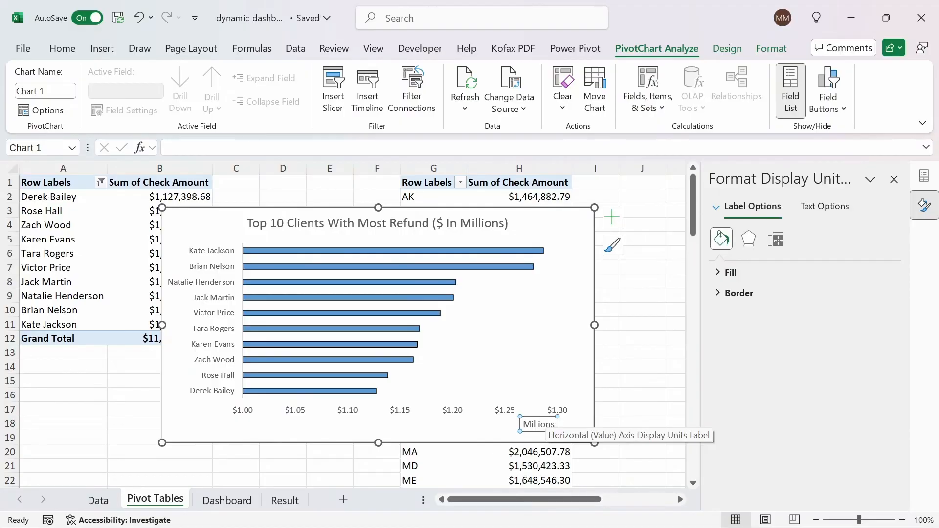
key(Delete)
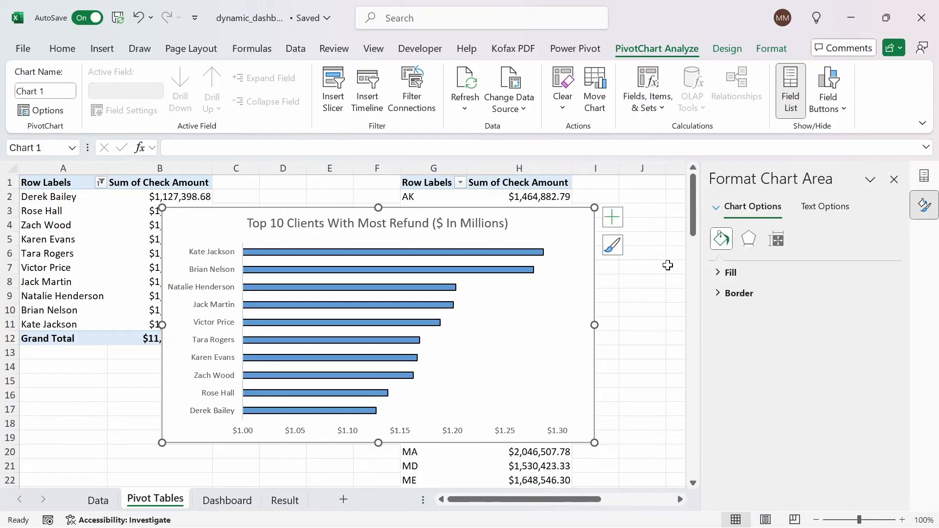
click(668, 263)
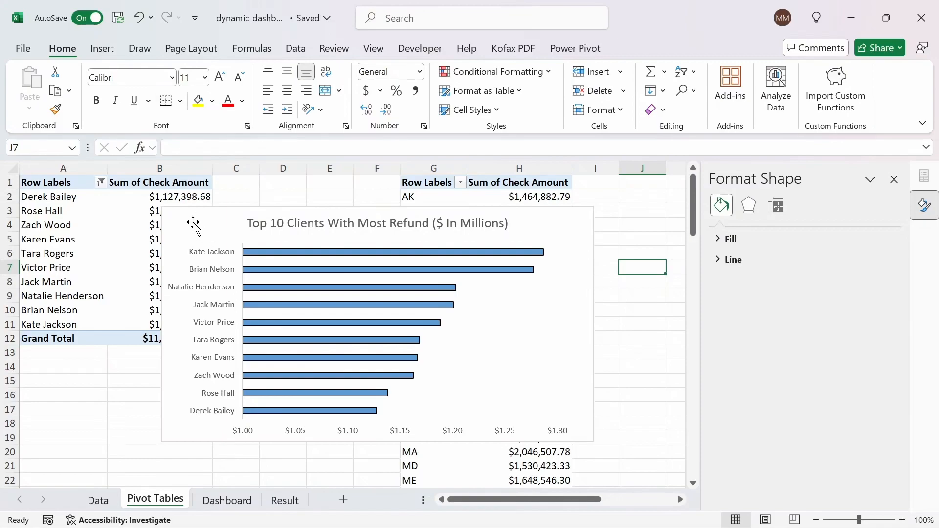
- Give the client chart's outer frame a solid black border line
right_click(193, 225)
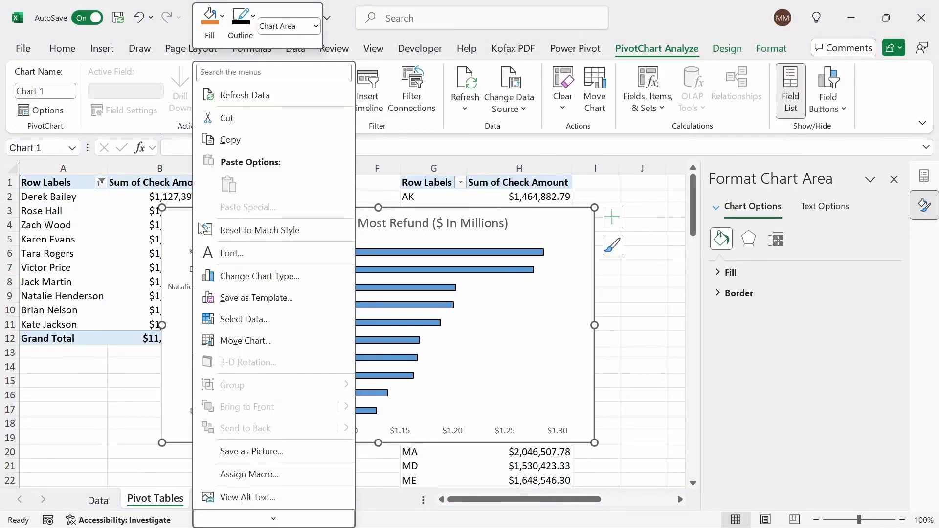
mouse_move(287, 517)
click(273, 473)
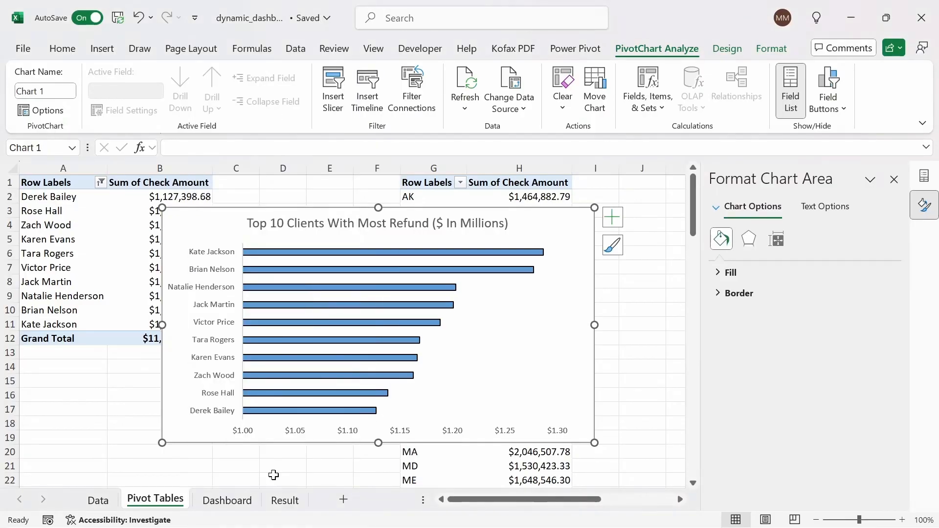
click(721, 293)
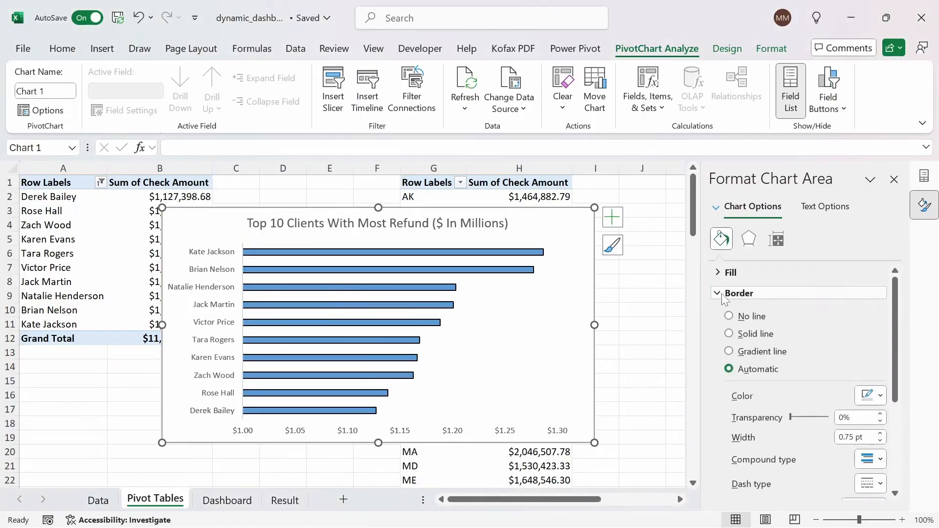
click(730, 334)
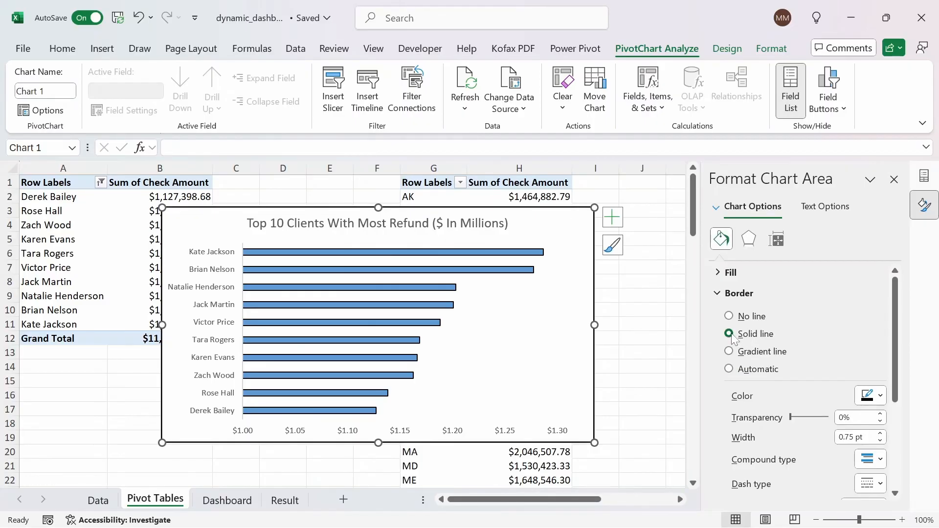
click(881, 397)
click(653, 278)
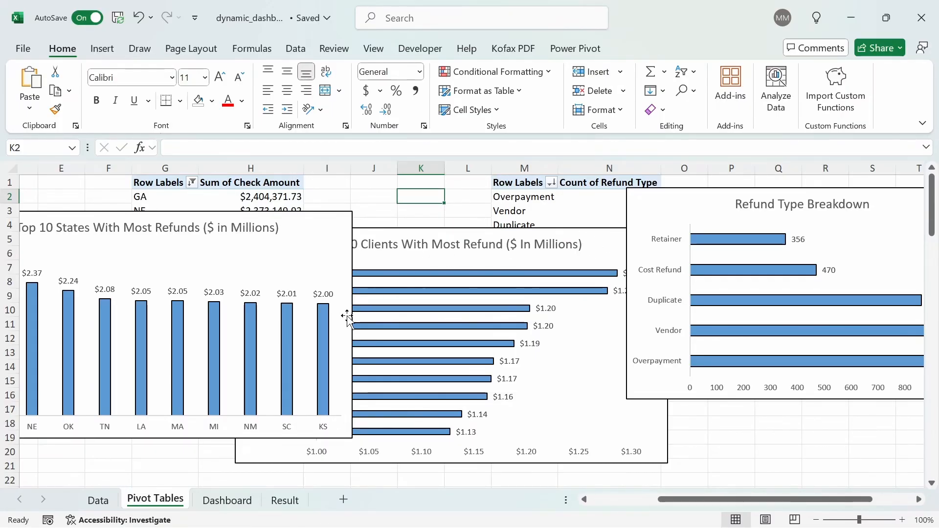
- Copy the top 10 clients chart from the Pivot Tables sheet and paste it at cell B10 of the Dashboard sheet
click(233, 499)
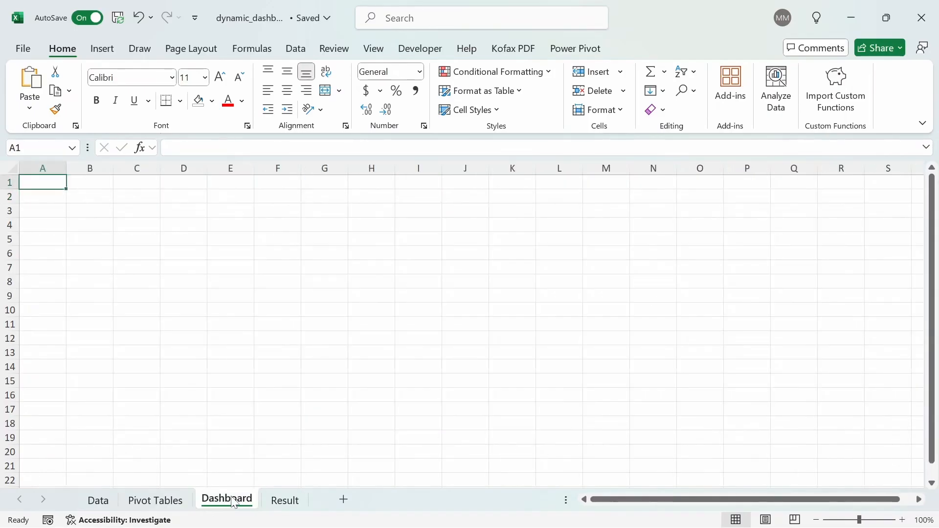
click(166, 506)
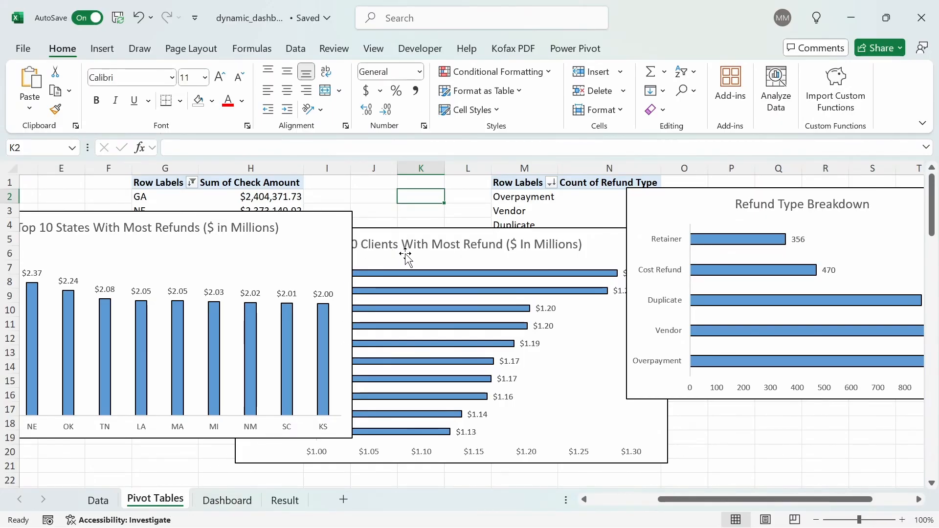
click(489, 256)
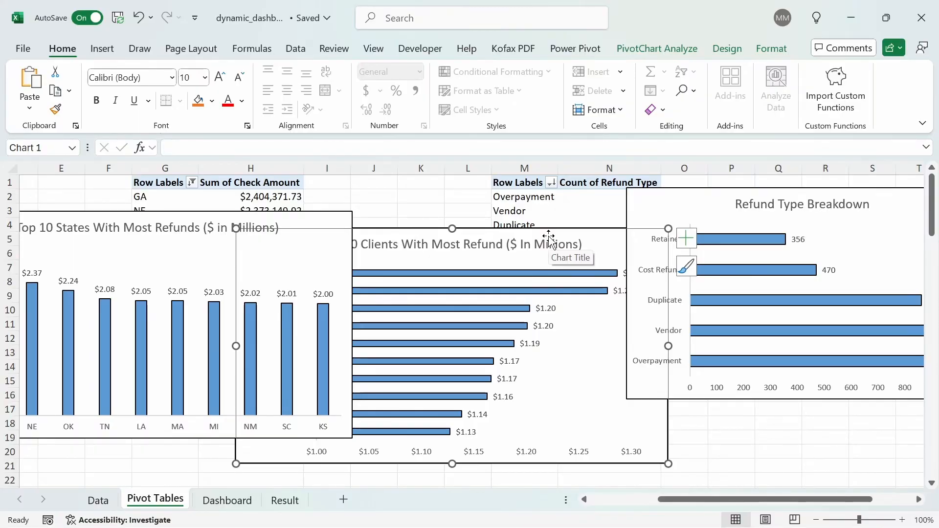
click(227, 499)
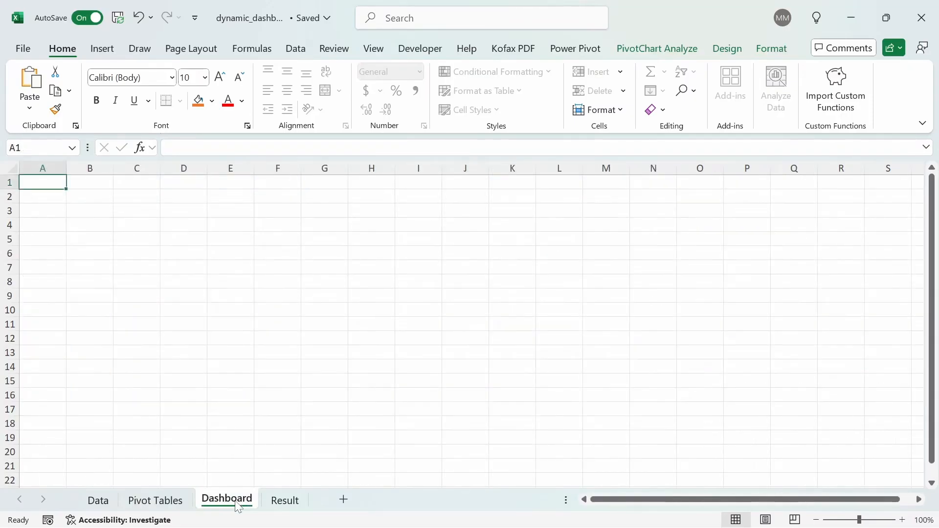
key(Down)
key(Down)
key(Down)
key(Down)
key(Down)
key(Down)
key(Down)
key(Down)
key(Down)
key(Down)
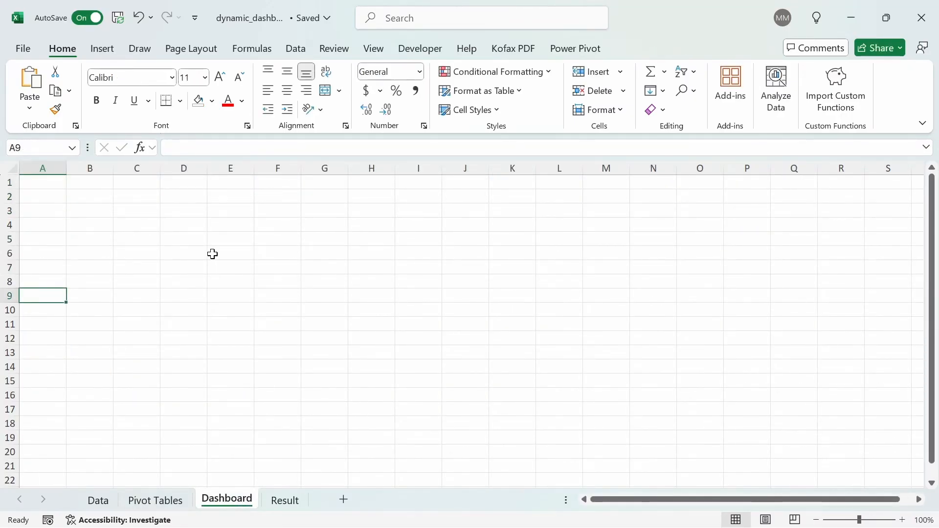
key(Right)
key(Up)
key(ctrl+v)
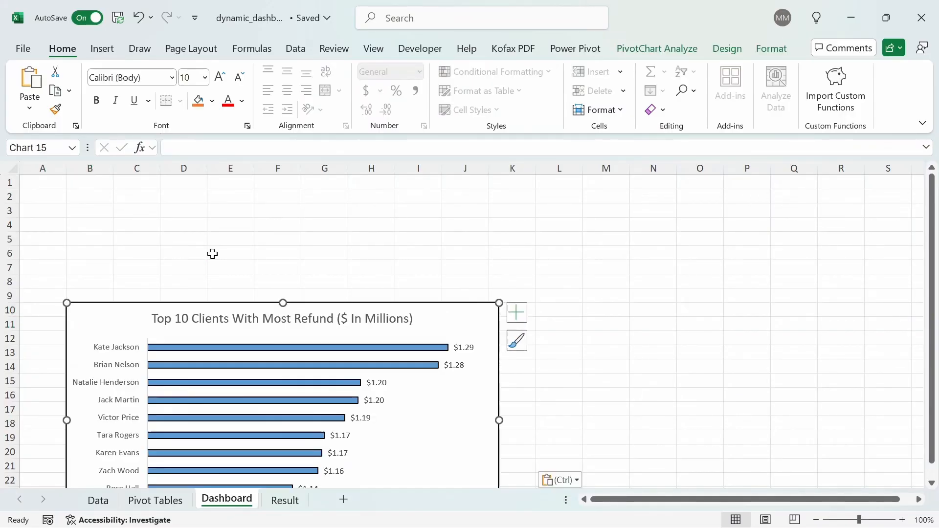
- Fill all cells of the Dashboard sheet with light gray as the background
click(312, 240)
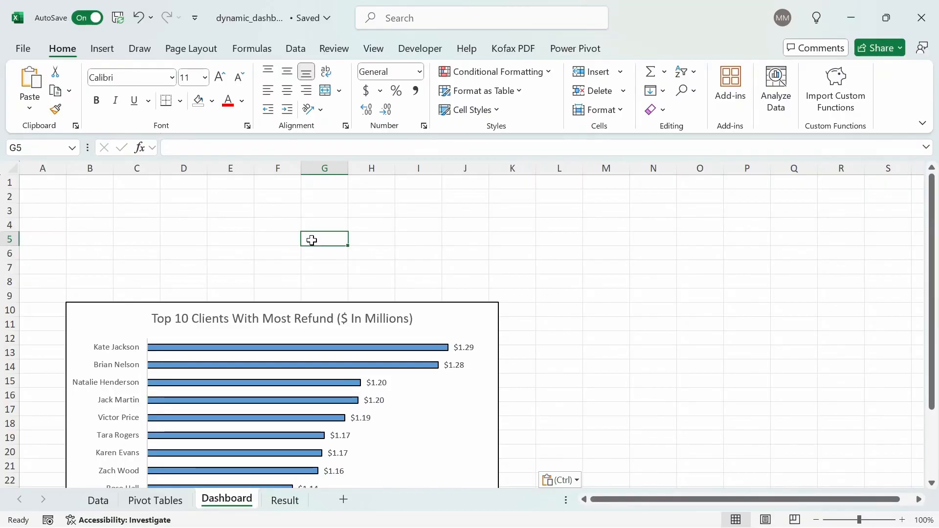
key(ctrl+a)
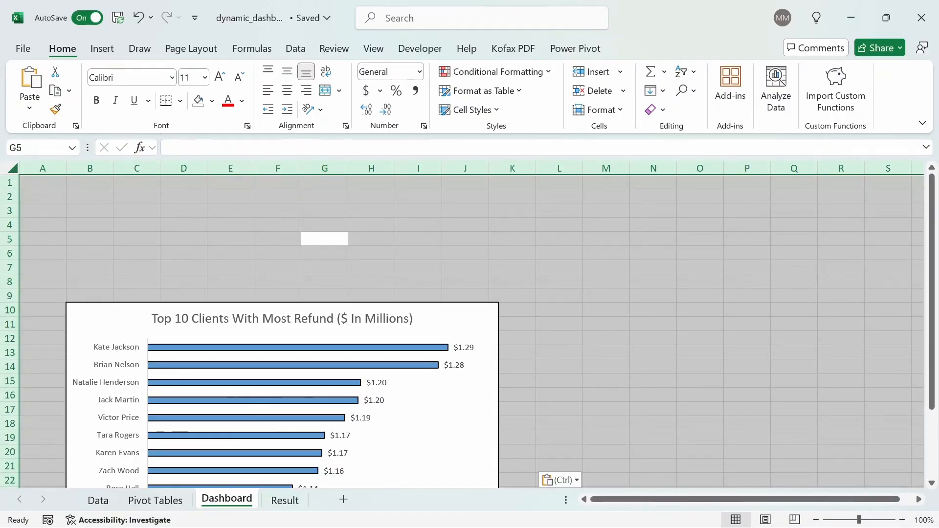
click(212, 101)
click(200, 197)
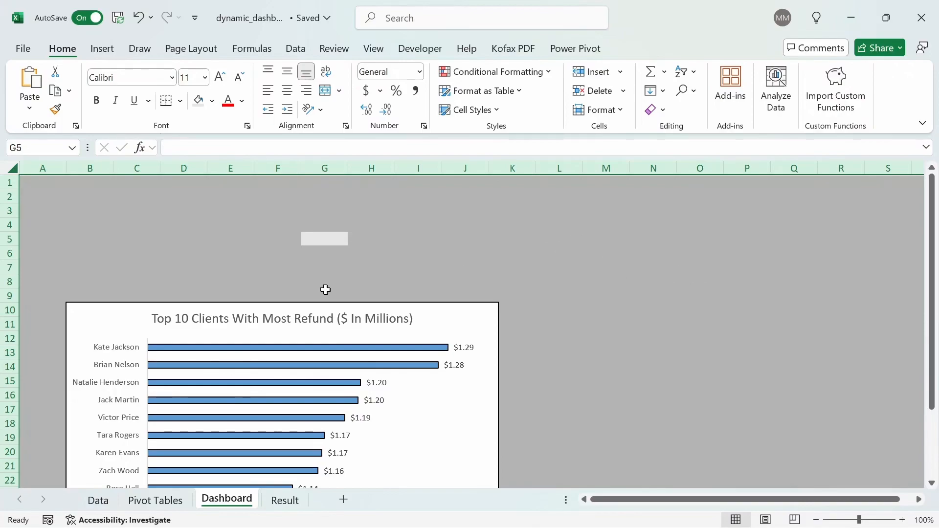
click(277, 253)
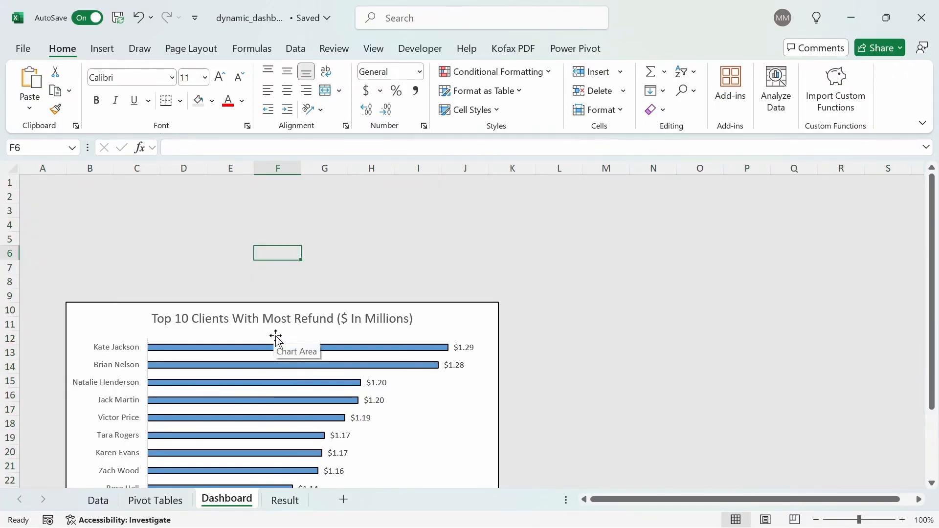
- Turn on Snap to Grid and move the client chart so its upper-left corner sits at cell A6
drag(275, 336, 237, 266)
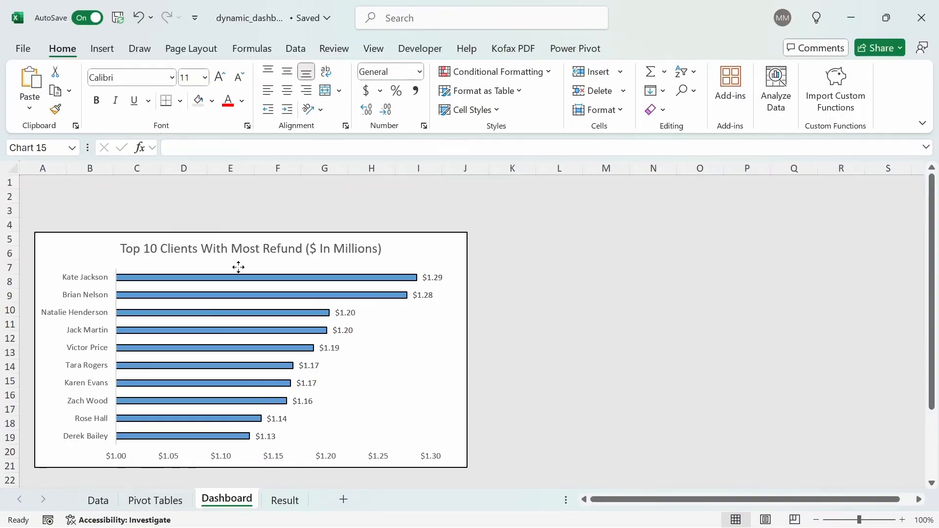
drag(117, 253, 70, 273)
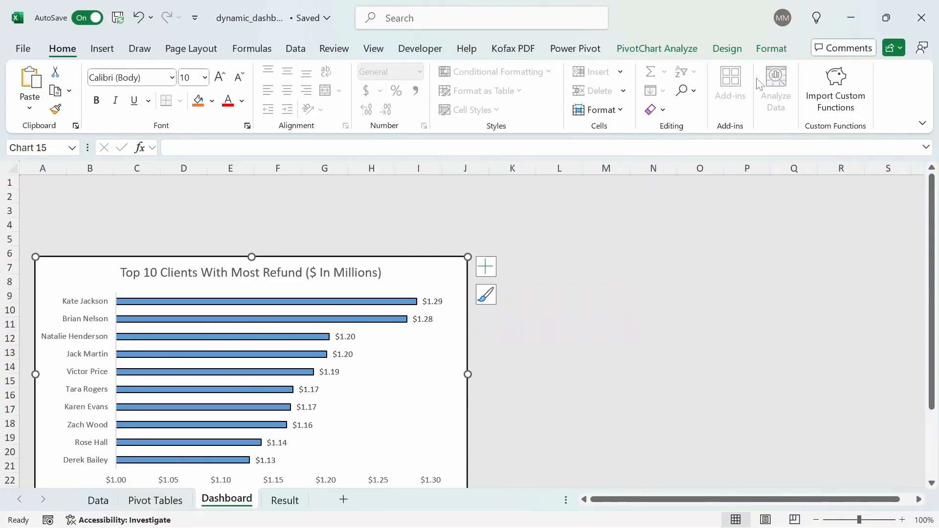
click(771, 49)
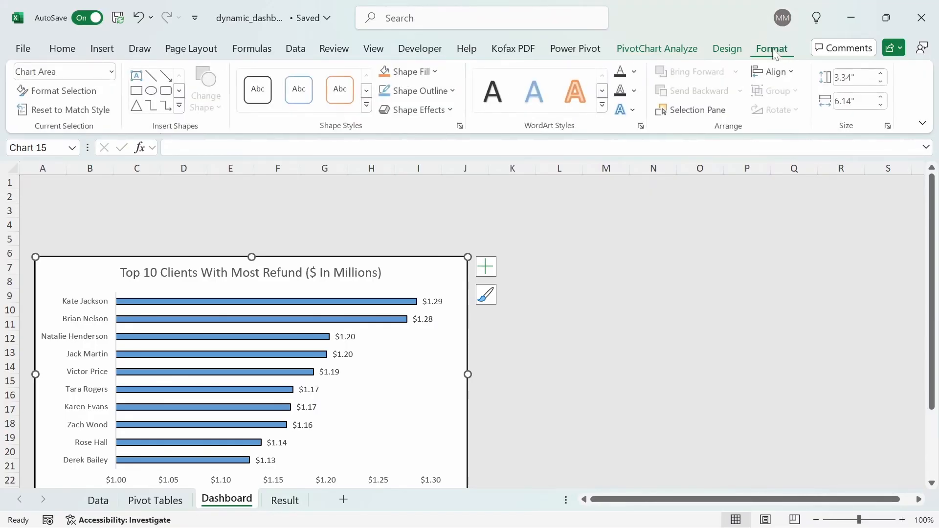
click(795, 73)
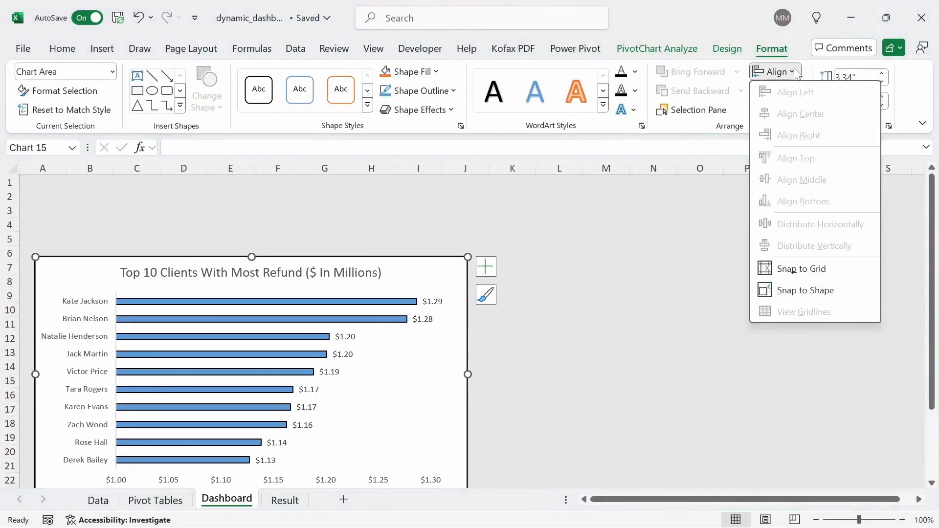
click(807, 273)
drag(421, 272, 405, 262)
click(596, 272)
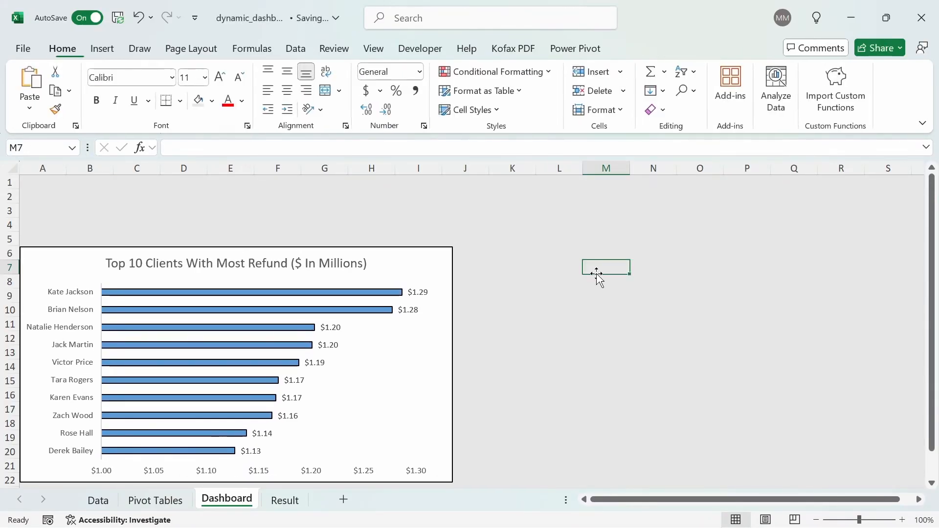
drag(931, 260, 931, 283)
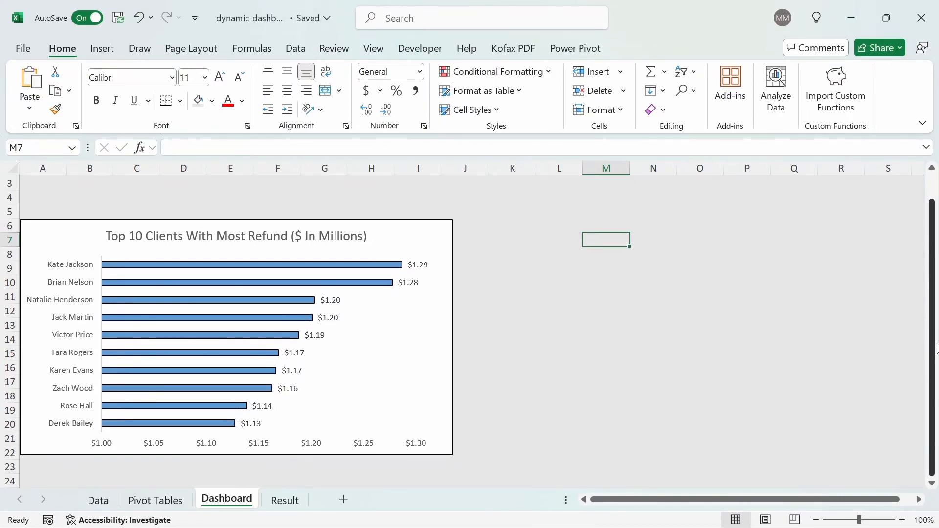
- Enlarge the client chart to about 3.95" high and 7.81" wide, extending it to row 25 and column L
click(423, 240)
drag(453, 337, 544, 346)
mouse_move(282, 455)
mouse_down()
mouse_move(294, 457)
mouse_move(294, 469)
mouse_up()
drag(543, 330, 570, 336)
drag(933, 300, 905, 360)
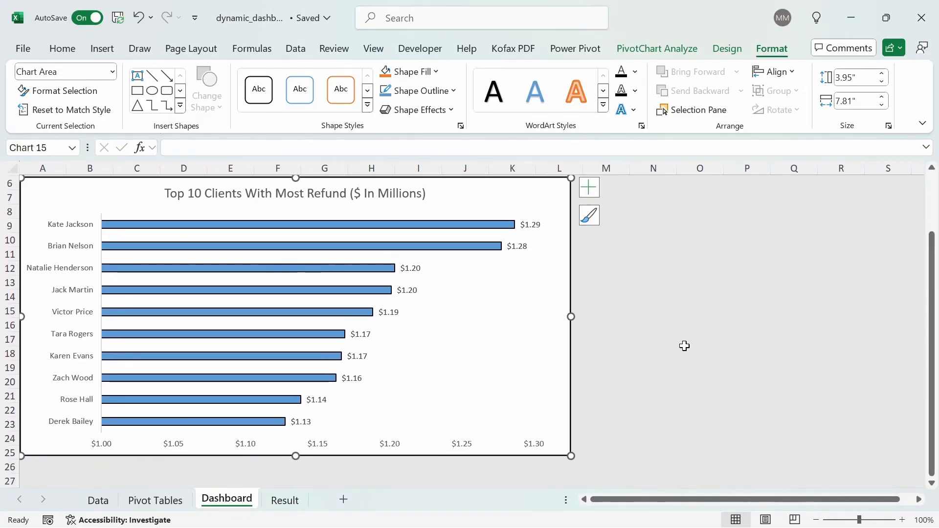
click(689, 351)
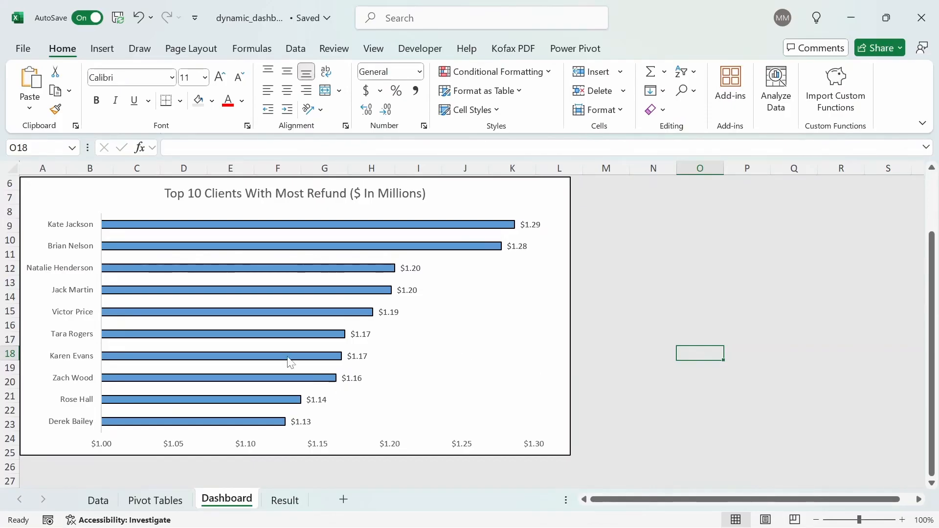
- Copy the top 10 states chart from the Pivot Tables sheet and paste it below the client chart on the Dashboard sheet
click(168, 501)
click(129, 242)
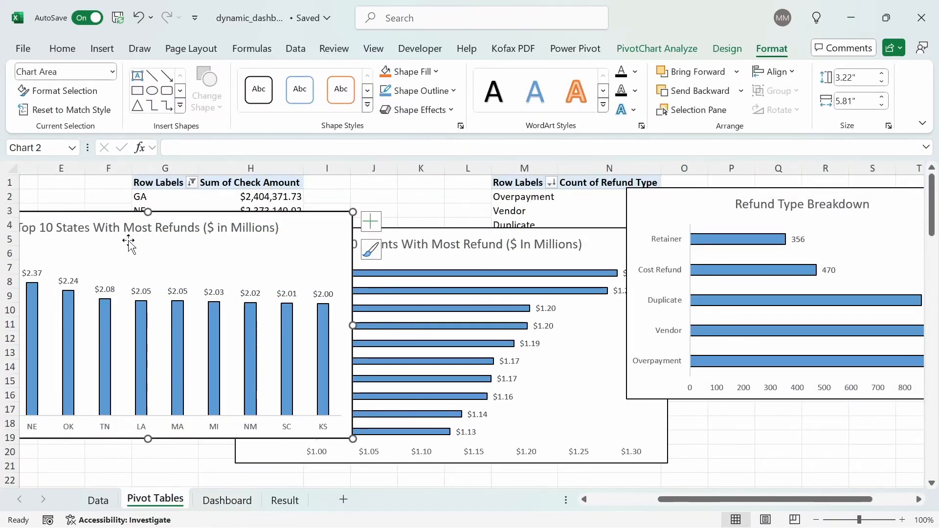
click(227, 499)
key(Down)
key(Down)
key(Down)
key(Down)
key(Down)
key(Down)
key(Down)
key(Down)
key(Down)
key(Down)
key(Down)
key(Down)
key(Down)
key(Down)
key(Down)
key(Down)
key(Down)
key(Down)
key(Down)
key(Left)
key(Left)
key(Left)
key(Left)
key(Left)
key(Left)
key(Left)
key(Left)
key(Left)
key(Left)
key(Left)
key(Left)
key(Left)
key(Left)
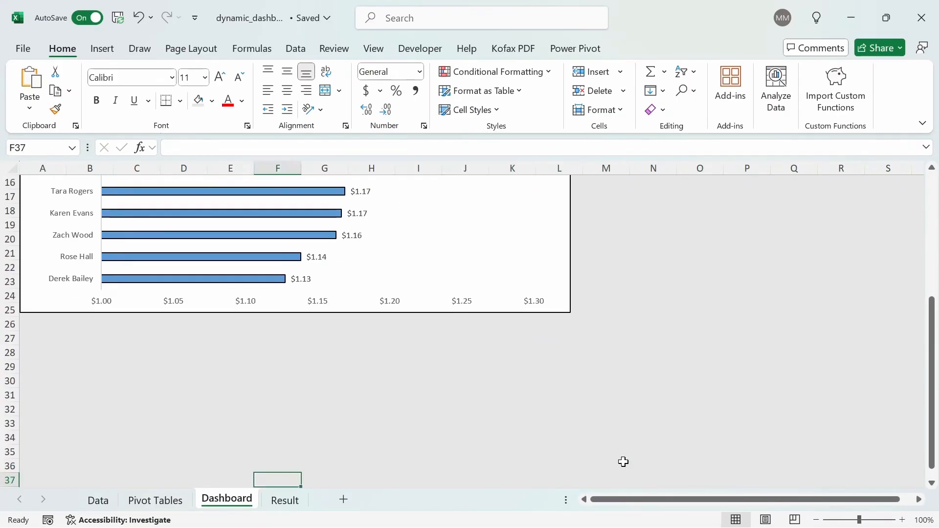
key(Up)
key(Up)
key(Up)
key(Up)
key(Up)
key(Up)
key(ctrl+v)
- Move the states chart up close beneath the client chart and turn on Snap to Shape
drag(374, 412, 383, 353)
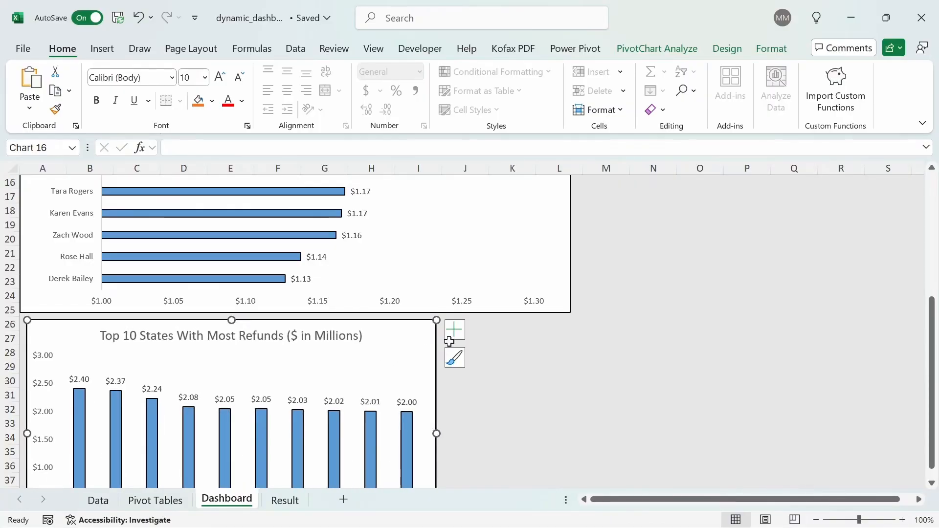
click(778, 49)
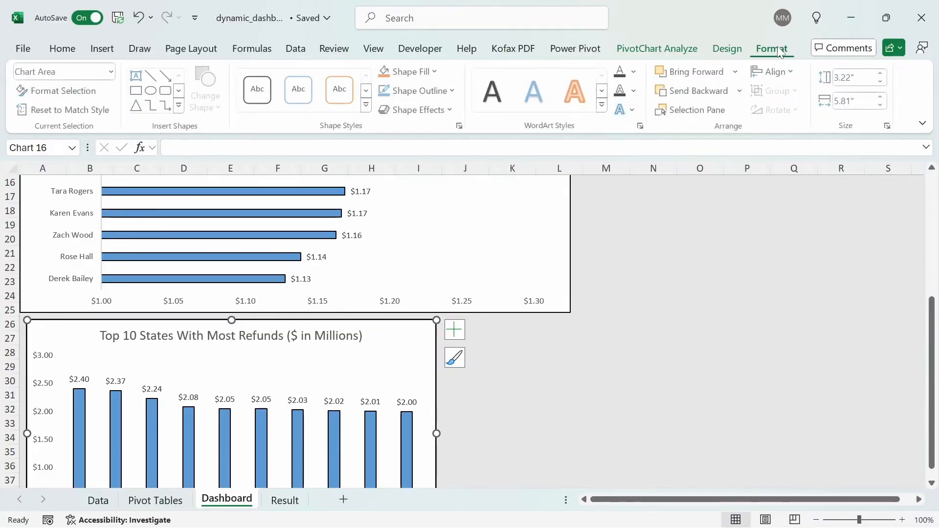
click(791, 73)
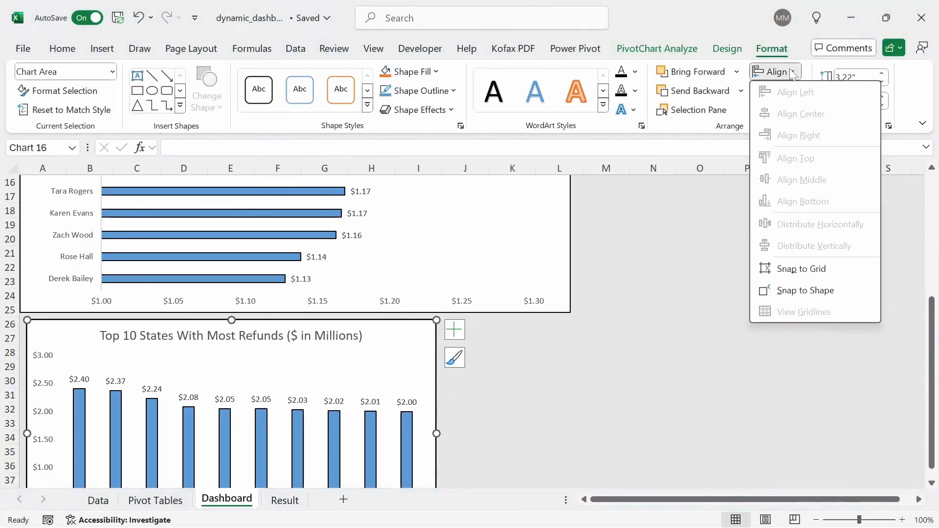
click(804, 293)
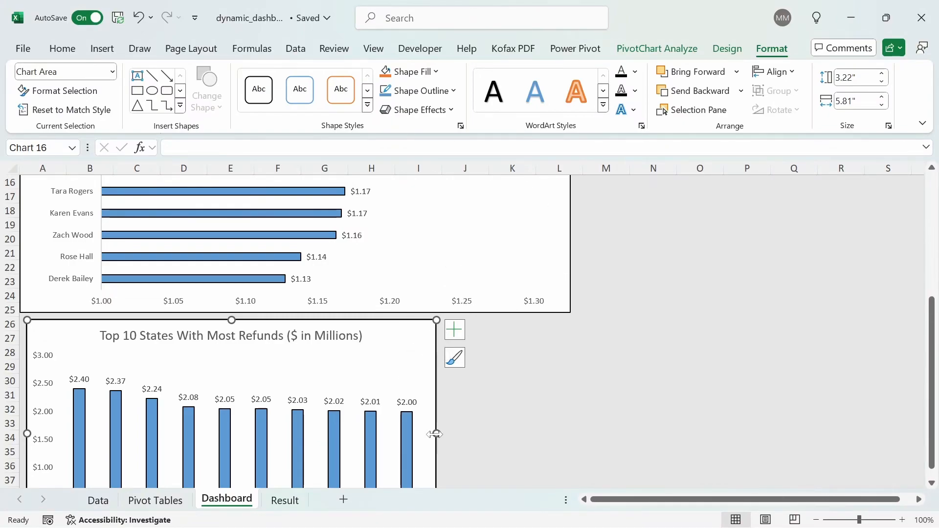
- Snap the states chart to the client chart's lower edge and widen it to the client chart's width
mouse_move(353, 353)
mouse_down()
mouse_move(402, 367)
mouse_move(352, 346)
mouse_up()
drag(931, 335, 931, 342)
drag(430, 413, 568, 413)
click(644, 367)
click(653, 438)
key(Down)
key(Down)
key(Down)
key(Down)
key(Down)
key(Down)
key(Down)
key(Down)
key(Up)
key(Up)
key(Up)
key(Up)
key(Up)
key(Up)
key(Up)
key(Up)
key(Up)
key(Up)
key(Up)
key(Up)
key(Up)
key(Up)
key(Up)
key(Up)
key(Up)
key(Up)
key(Up)
key(Up)
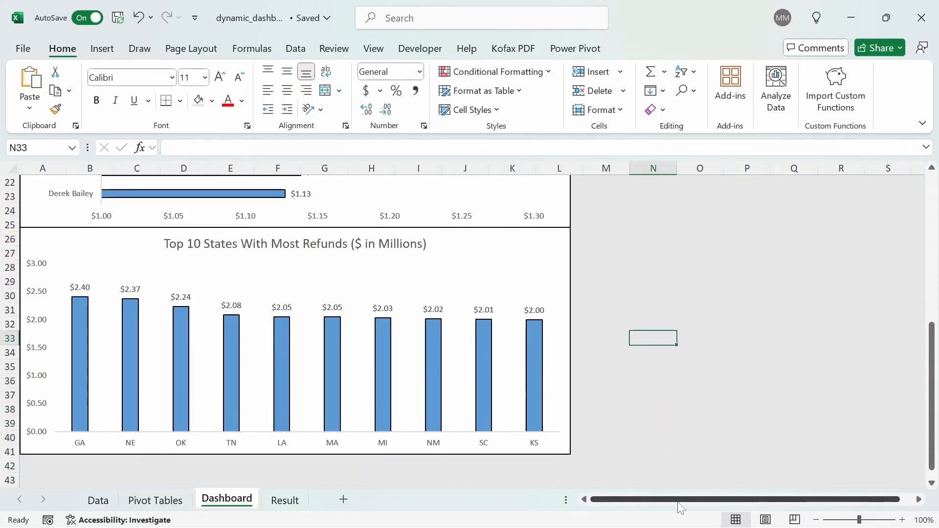
key(Down)
key(Down)
key(Down)
key(Down)
key(Down)
key(Down)
key(Down)
key(Down)
key(Down)
key(Down)
key(Down)
key(Down)
key(Down)
key(Down)
key(Down)
key(Down)
key(Down)
key(Down)
key(Down)
key(Down)
key(Down)
key(Down)
key(Down)
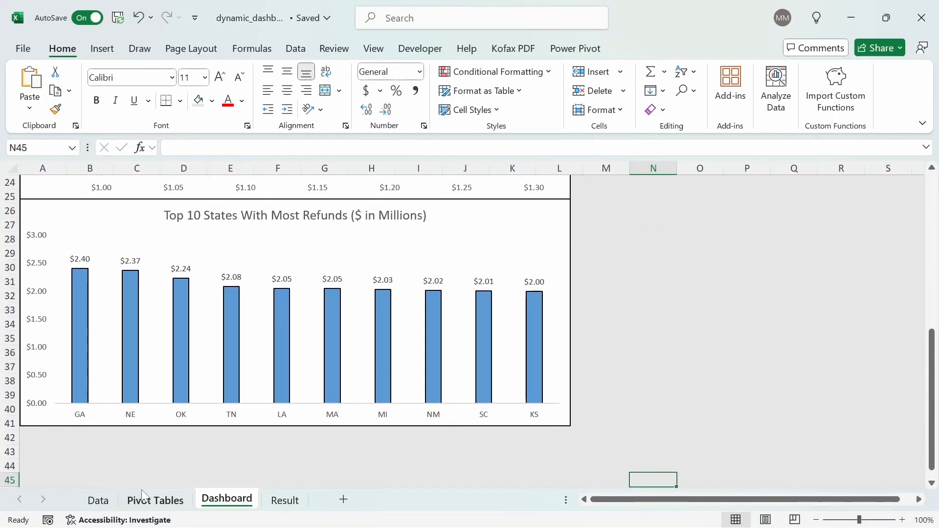
- Copy the Refund Type Breakdown chart from the Pivot Tables sheet and paste it at cell M27 of the Dashboard sheet, beside the states chart
click(145, 496)
click(715, 199)
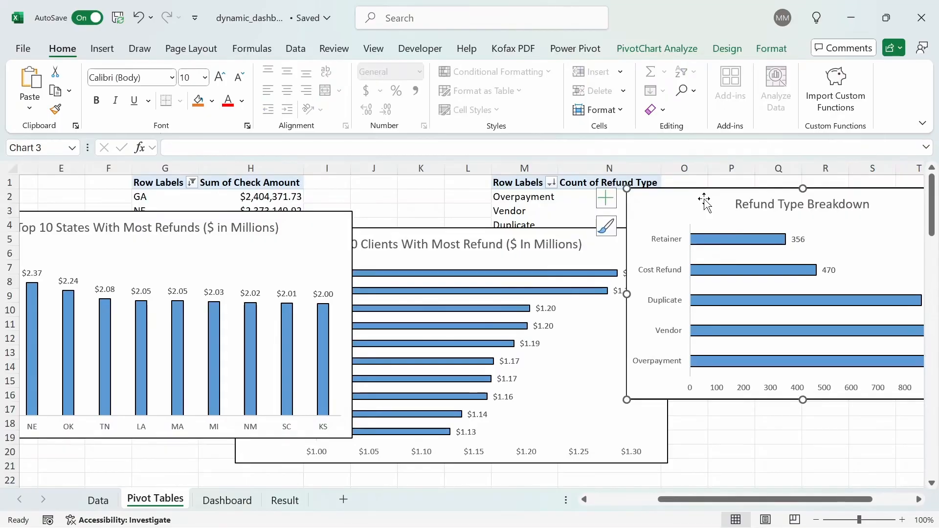
click(287, 497)
click(224, 501)
click(601, 221)
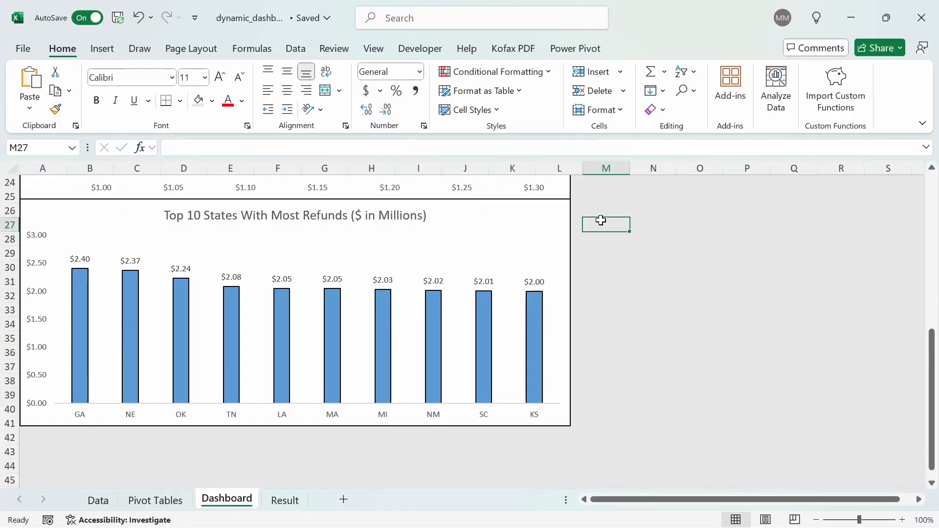
key(ctrl+v)
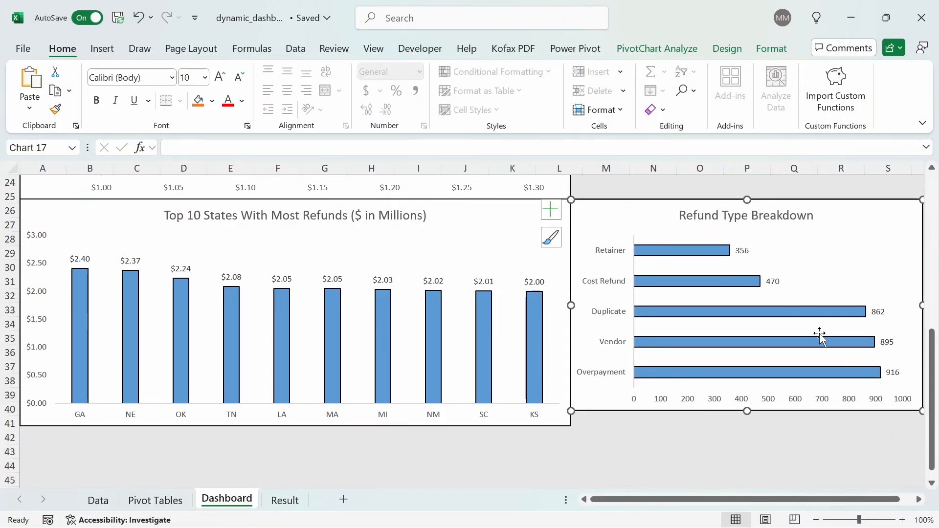
- Extend the Refund Type Breakdown chart down to row 41 and widen it through column V
drag(745, 411, 746, 426)
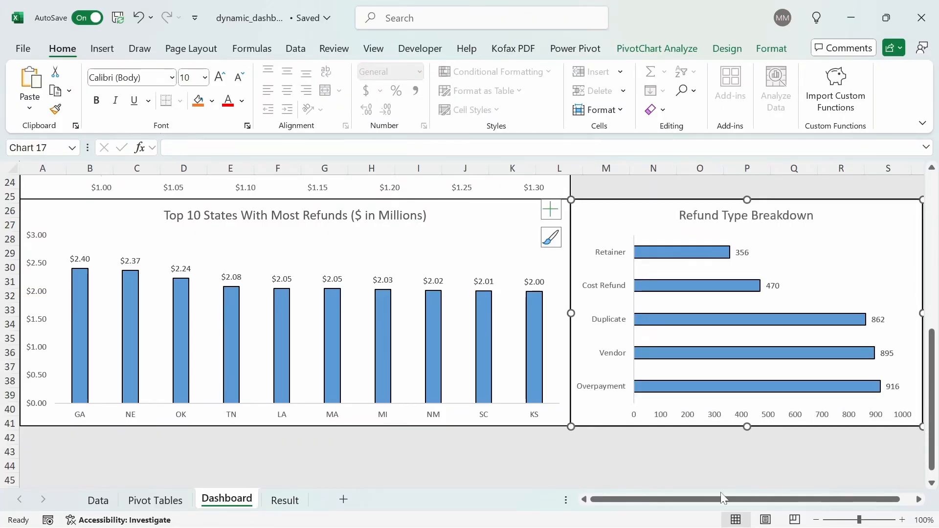
drag(722, 499, 779, 500)
click(907, 336)
click(728, 315)
drag(735, 313, 868, 313)
drag(931, 362, 868, 226)
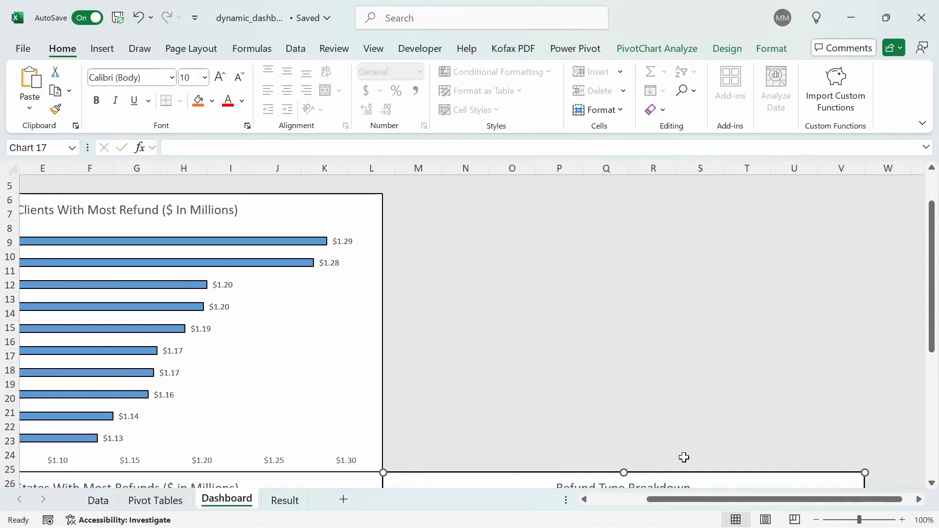
- Shorten the client chart so its lower edge ends at row 20
drag(706, 496, 651, 497)
click(524, 221)
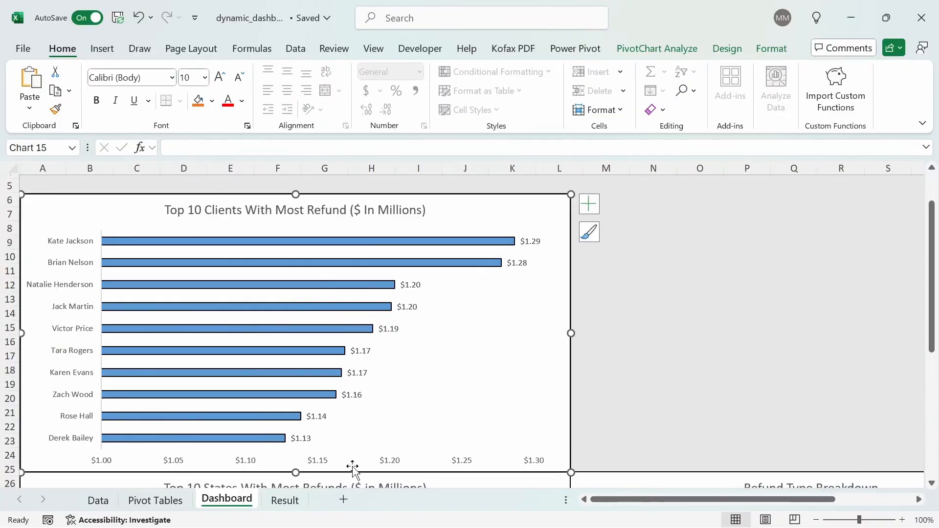
drag(296, 473, 307, 406)
- Move the states chart and the Refund Type Breakdown chart up so both start at row 21, directly below the client chart
drag(934, 311, 935, 410)
drag(484, 304, 516, 243)
click(650, 215)
drag(648, 310, 647, 243)
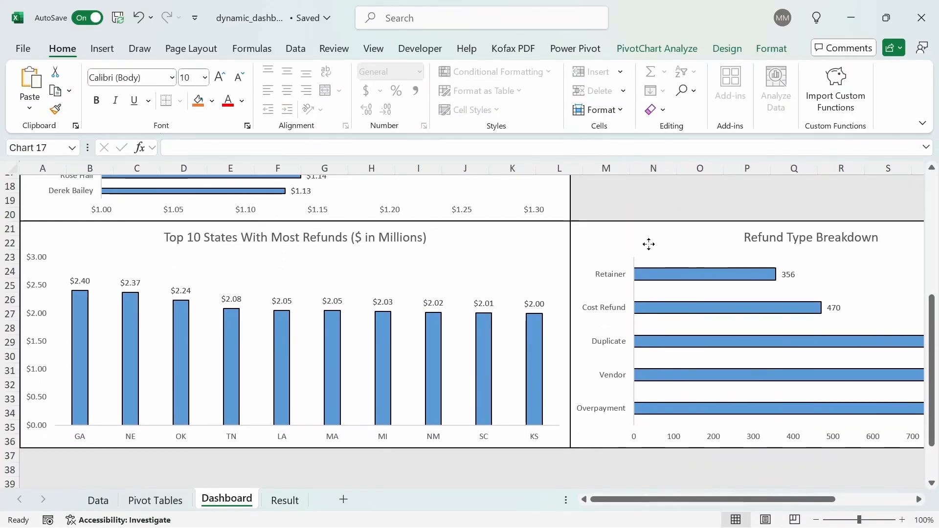
click(648, 214)
drag(935, 372, 936, 284)
drag(656, 273, 884, 371)
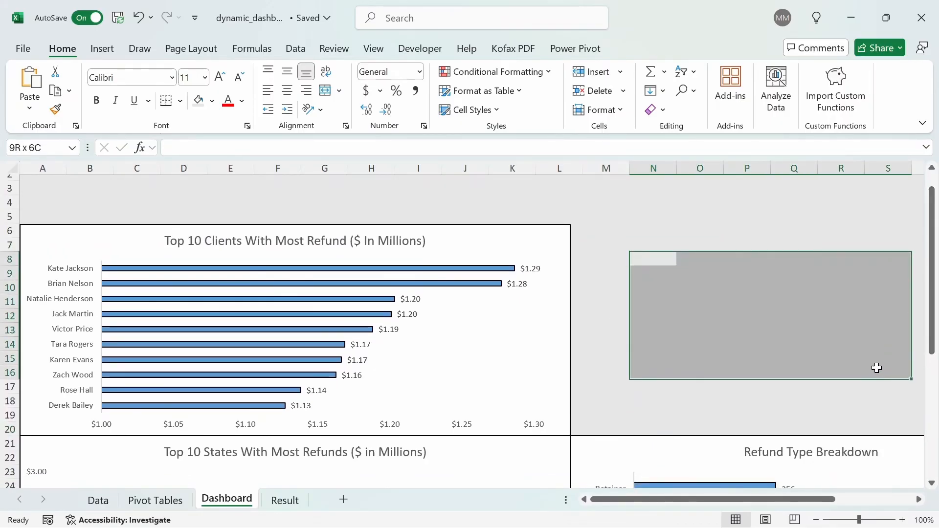
click(603, 268)
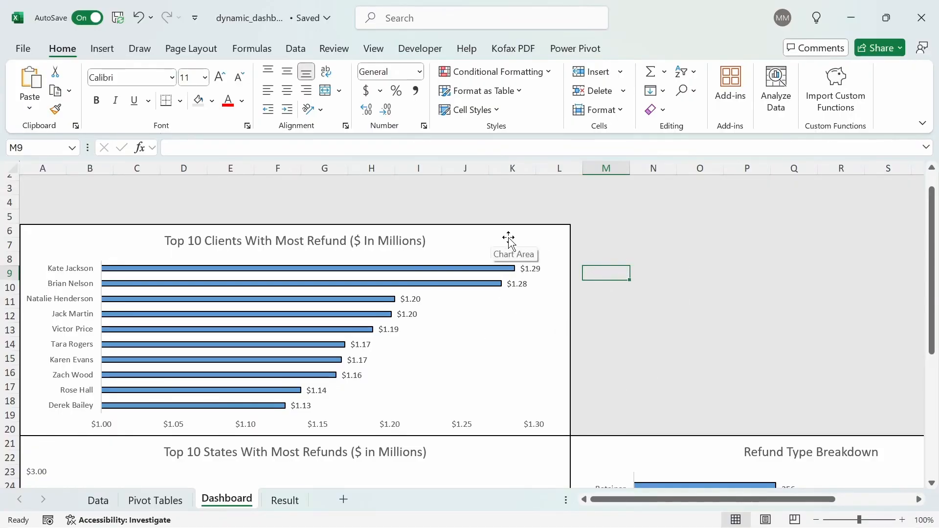
- Insert slicers for Client Name, State and Refund Type from the client chart
click(463, 247)
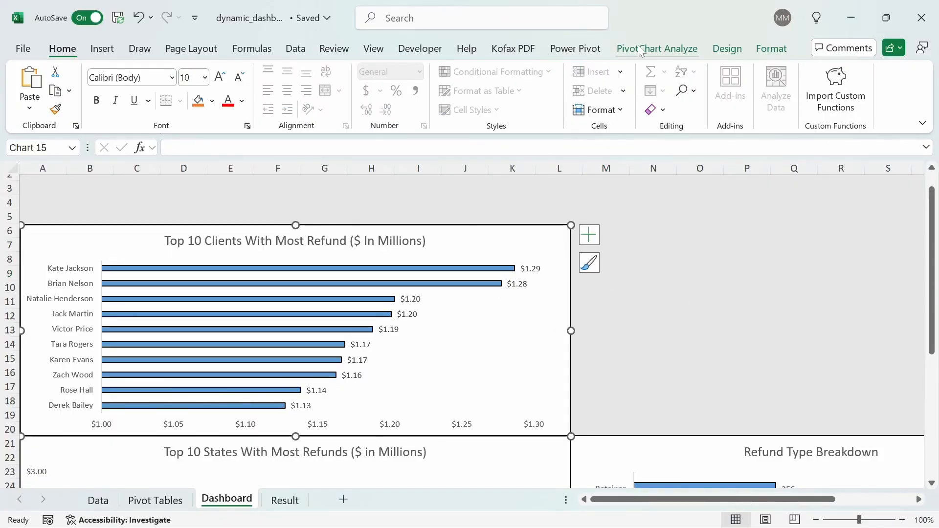
click(642, 48)
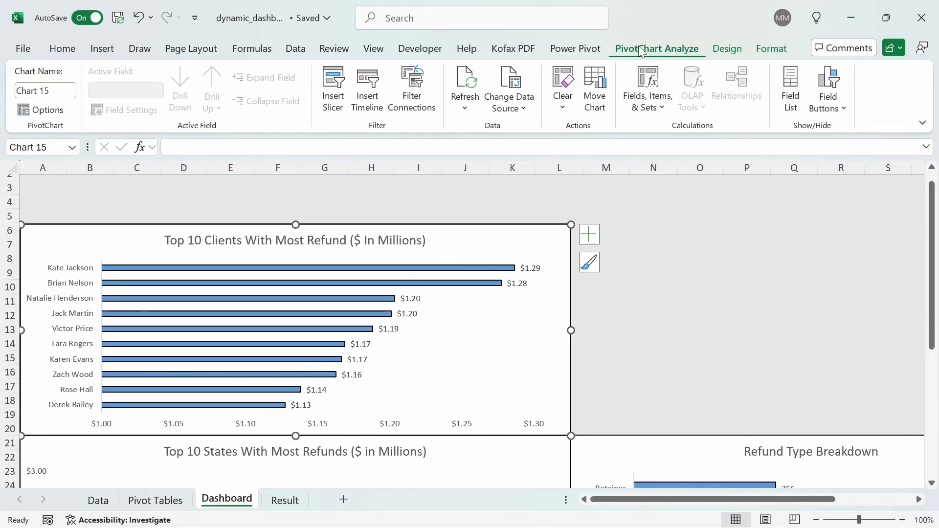
click(334, 93)
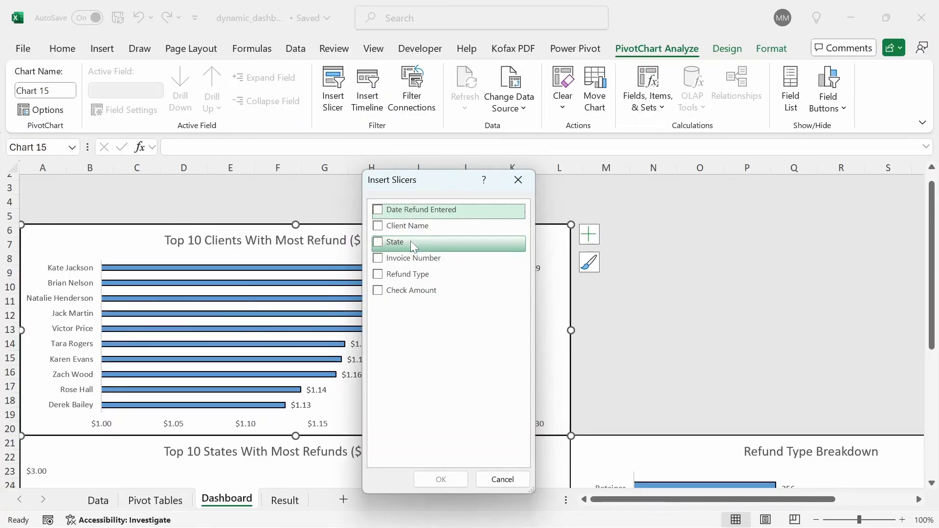
click(378, 227)
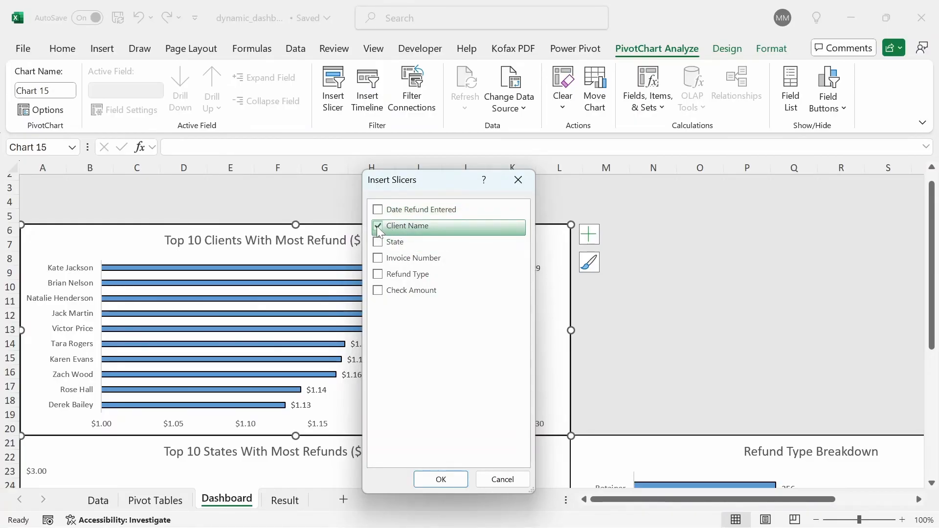
click(378, 242)
click(378, 275)
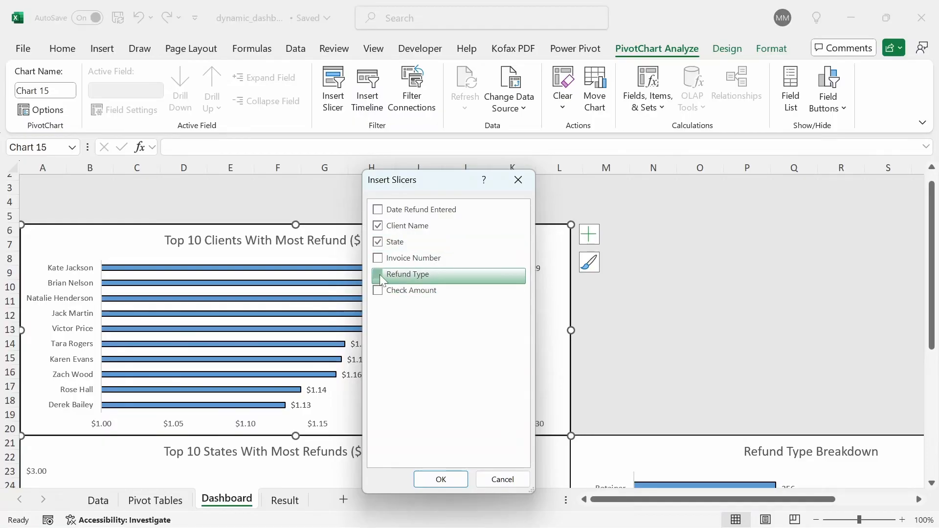
click(440, 479)
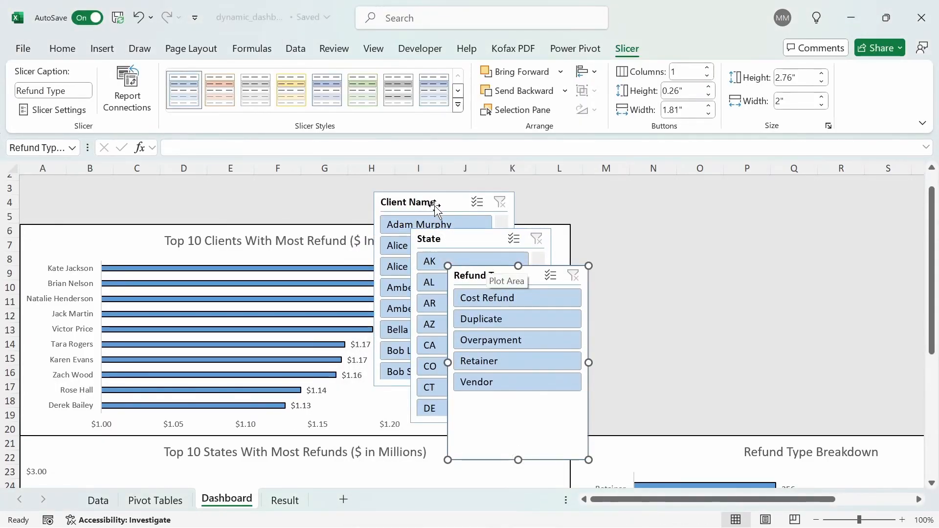
- Spread the three slicers apart and fit the Client Name slicer against the client chart, about 3.02" high and 2.33" wide
drag(497, 276, 820, 210)
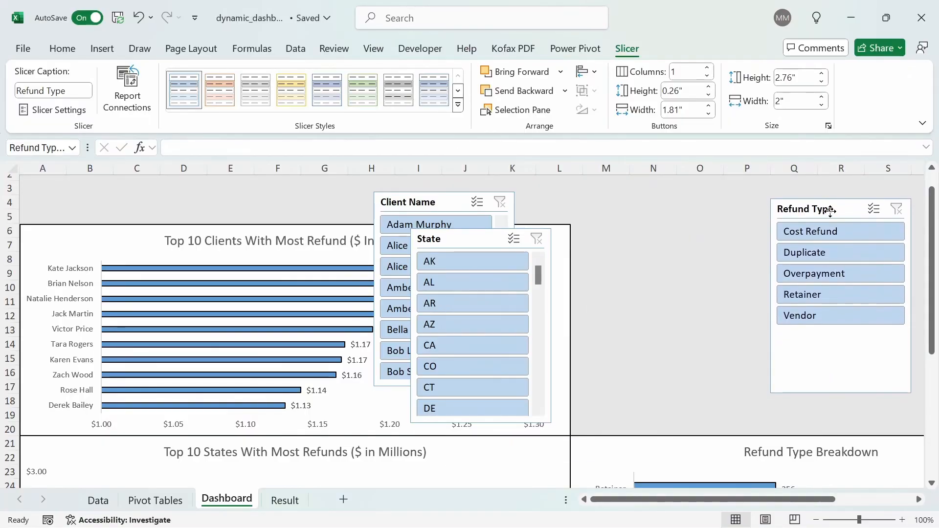
drag(477, 241, 802, 319)
drag(417, 202, 614, 233)
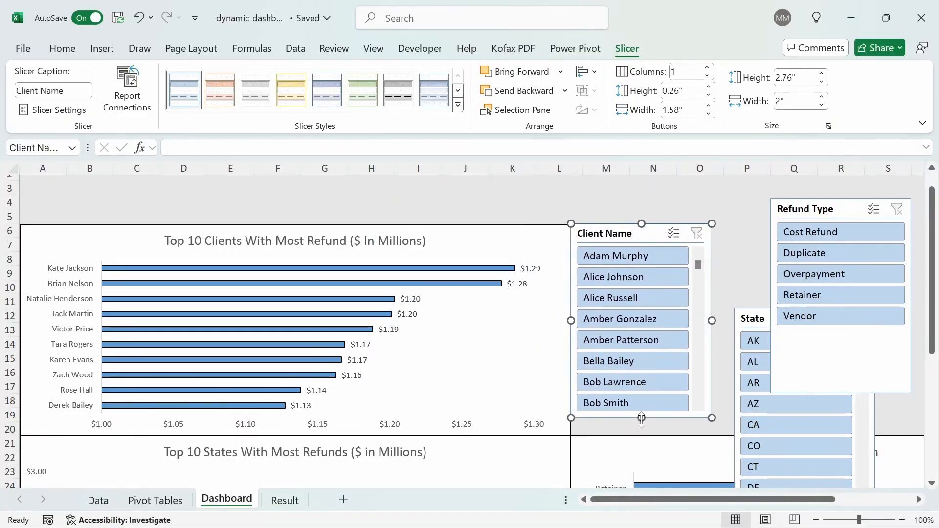
drag(641, 418, 650, 436)
drag(711, 330, 734, 330)
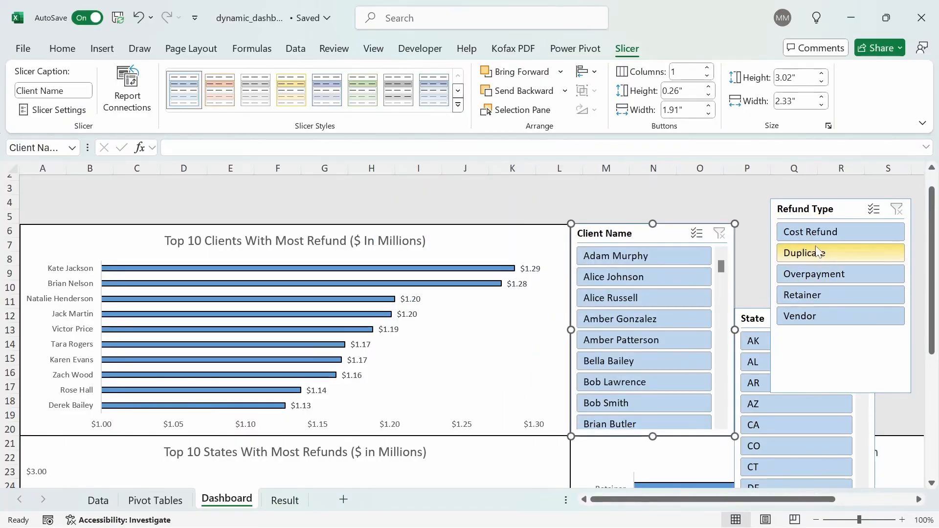
- Move the Refund Type and State slicers out of the way and widen the Client Name slicer to about 2.84"
drag(810, 210, 393, 196)
scroll(634, 294, right, 3)
click(634, 242)
drag(634, 242, 754, 242)
click(569, 289)
drag(572, 338, 609, 338)
- Place the State slicer against the Client Name slicer and match its upper and lower edges to that slicer
drag(734, 244, 650, 244)
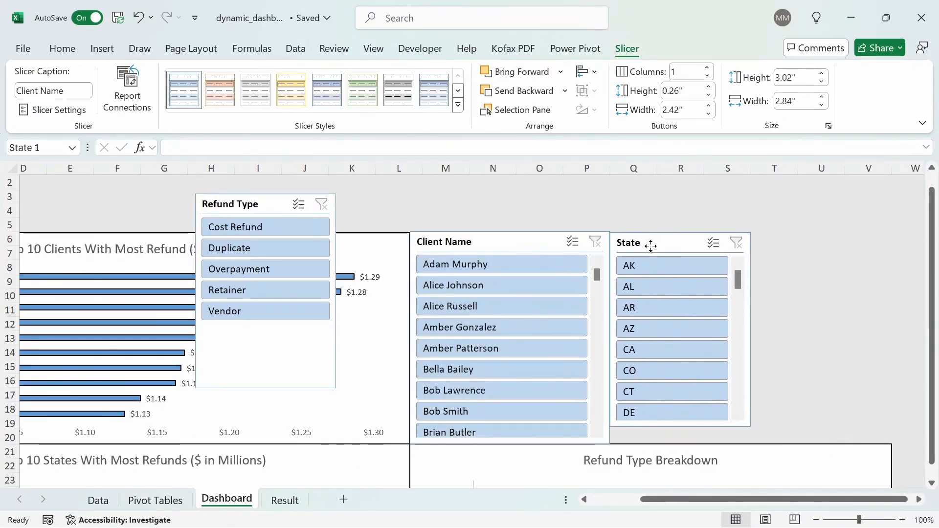
drag(680, 427, 681, 444)
drag(681, 233, 681, 231)
click(807, 254)
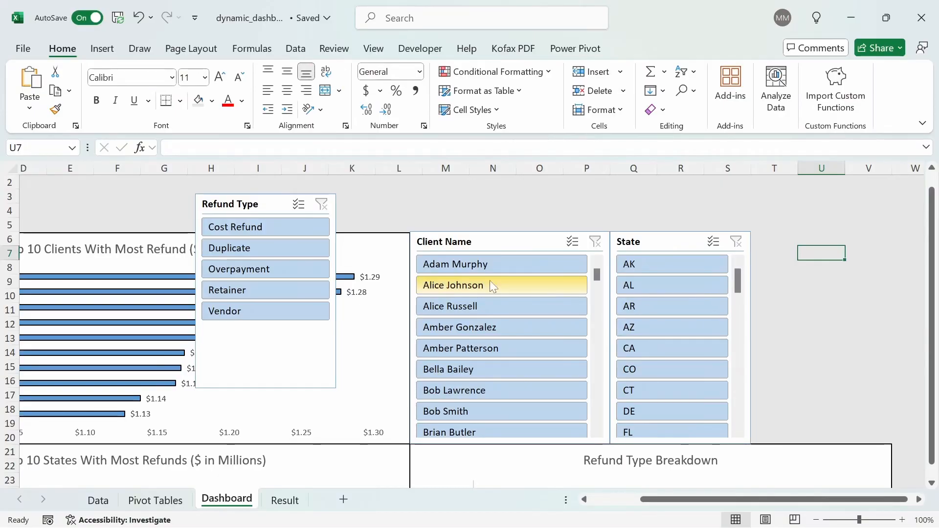
- Place the Refund Type slicer against the State slicer and extend it down to row 20
drag(254, 205, 809, 242)
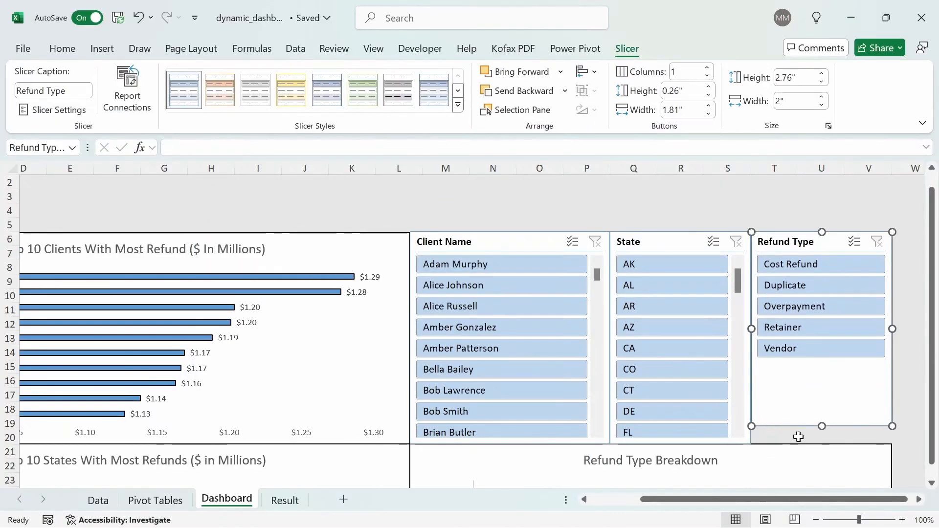
click(827, 212)
scroll(782, 220, up, 1)
scroll(782, 220, right, 1)
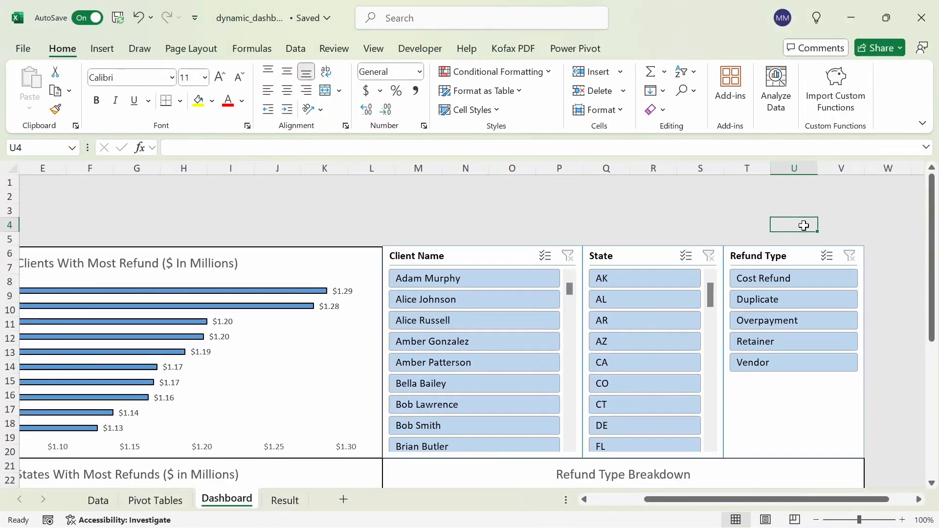
- Filter the dashboard to a single client from the middle of the Client Name slicer's list
click(816, 520)
click(817, 520)
click(817, 520)
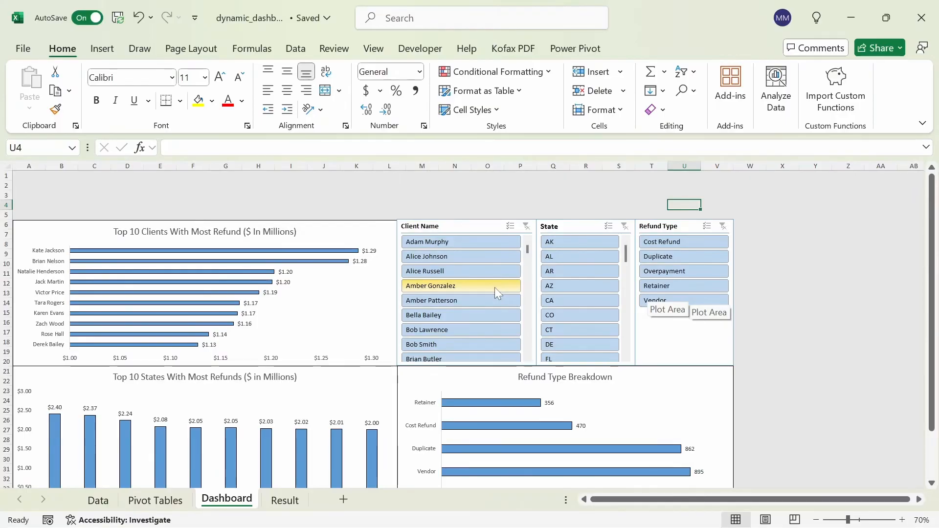
drag(525, 249, 525, 303)
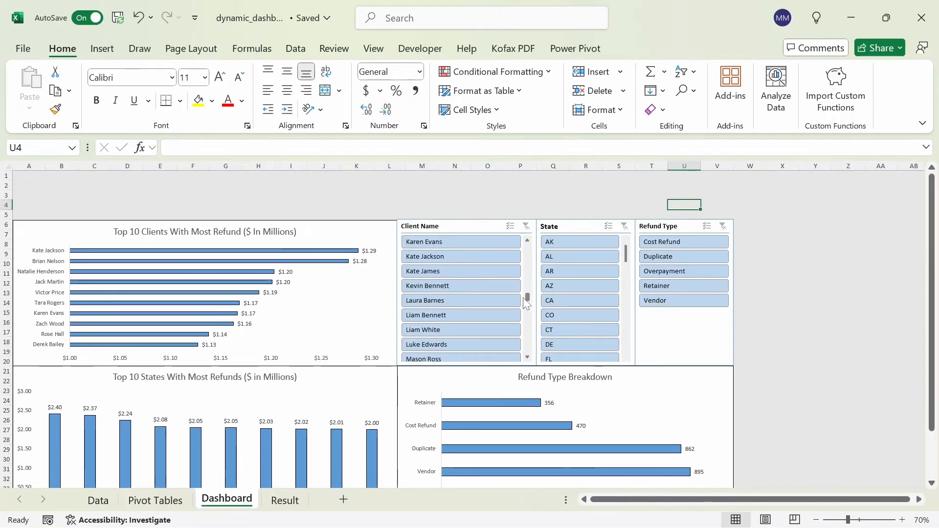
click(435, 286)
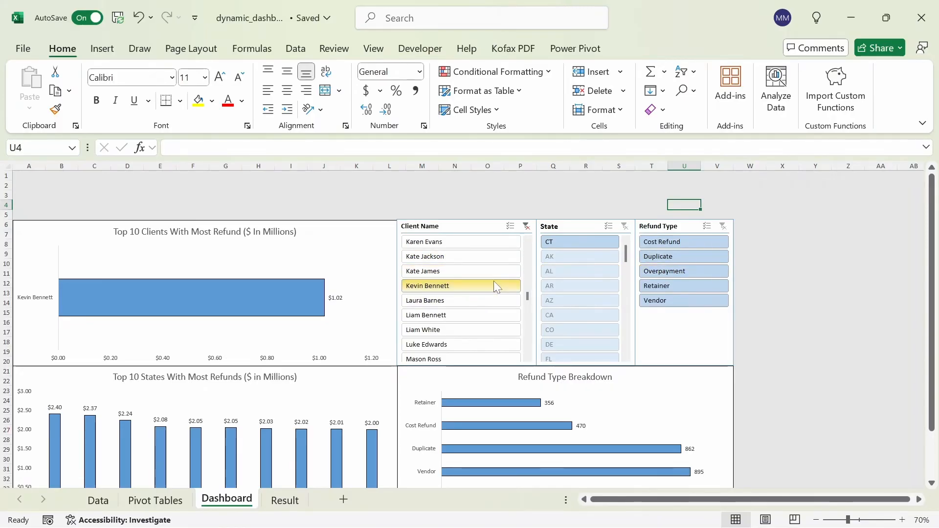
mouse_move(931, 240)
mouse_down()
mouse_move(934, 305)
mouse_move(934, 257)
mouse_up()
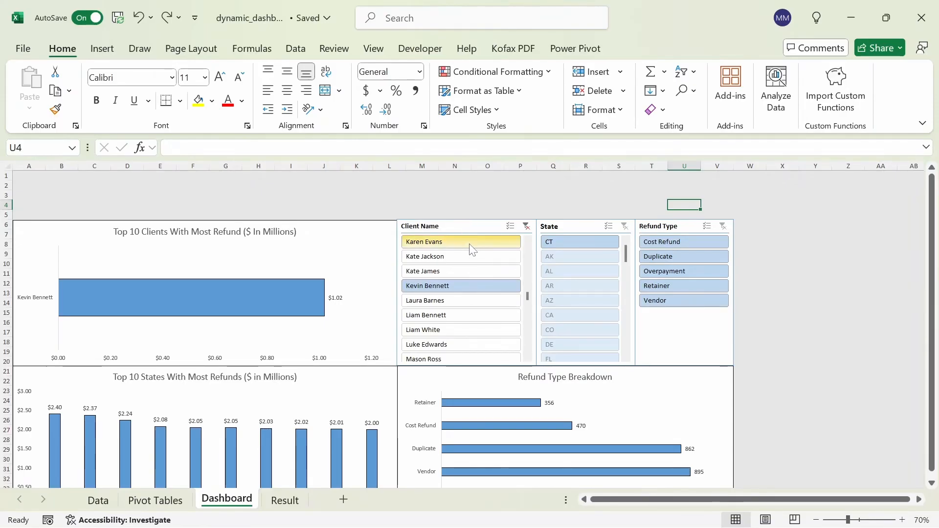
- Connect the Client Name slicer to PivotTable2 and PivotTable3 in addition to PivotTable1 through its report connections
click(486, 232)
right_click(486, 233)
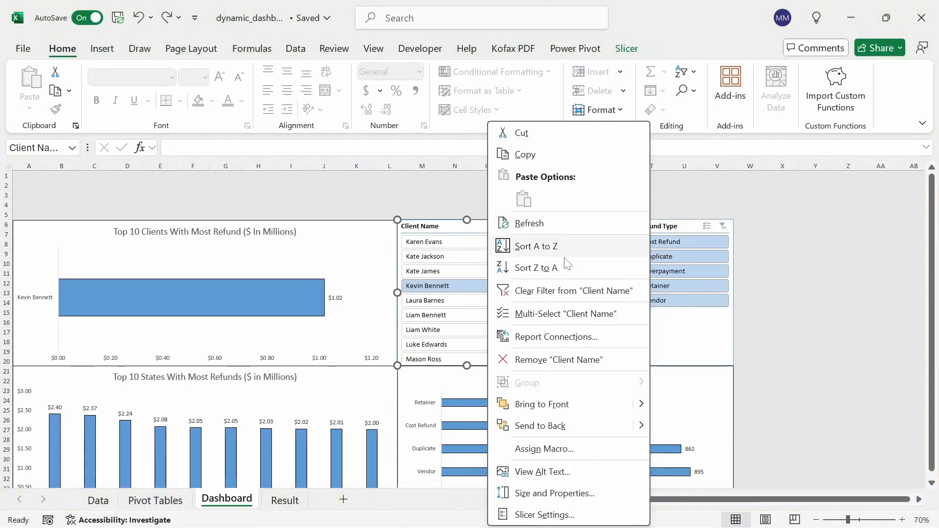
click(554, 337)
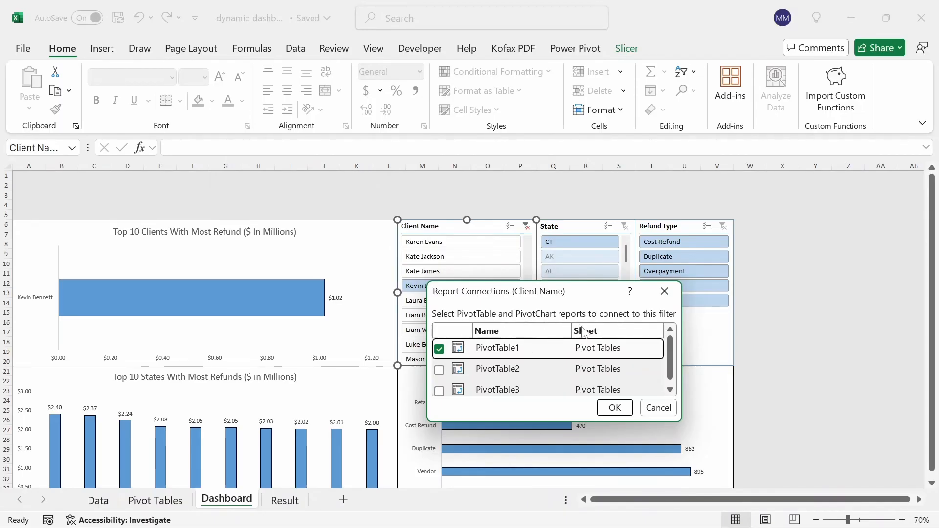
click(440, 370)
click(439, 391)
click(614, 408)
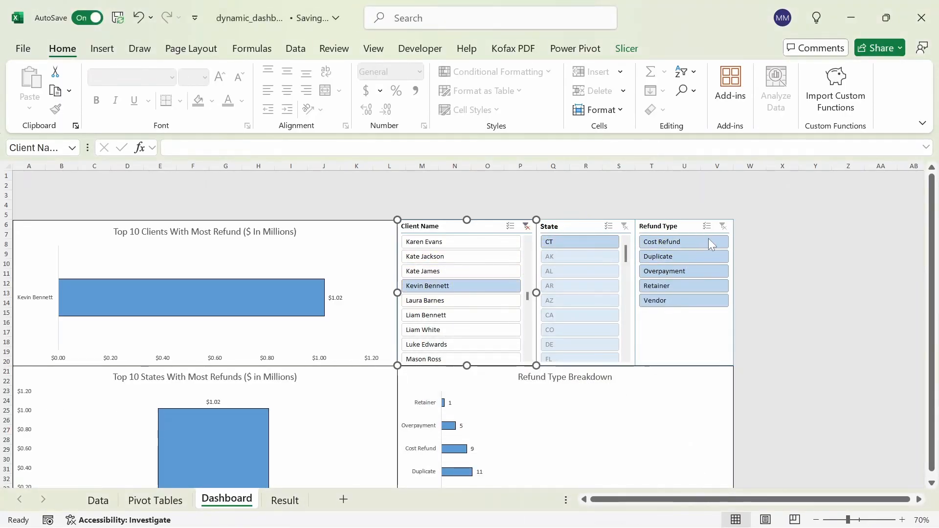
- Extend the State slicer's report connections to include PivotTable2 and PivotTable3
drag(932, 268, 934, 272)
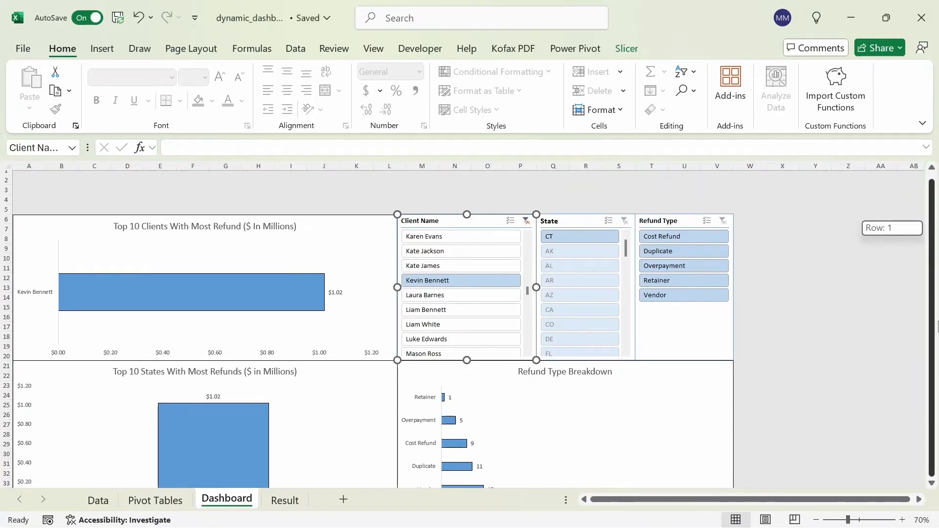
drag(938, 327, 938, 327)
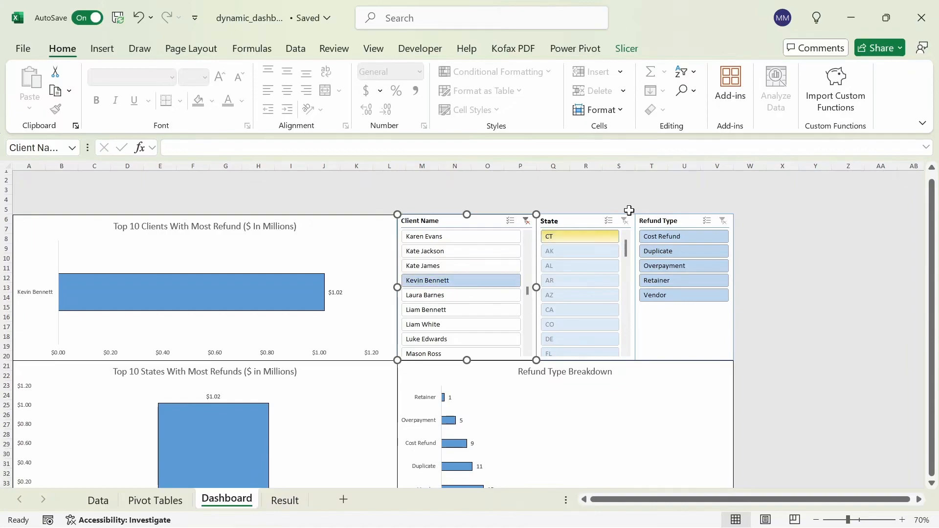
click(582, 228)
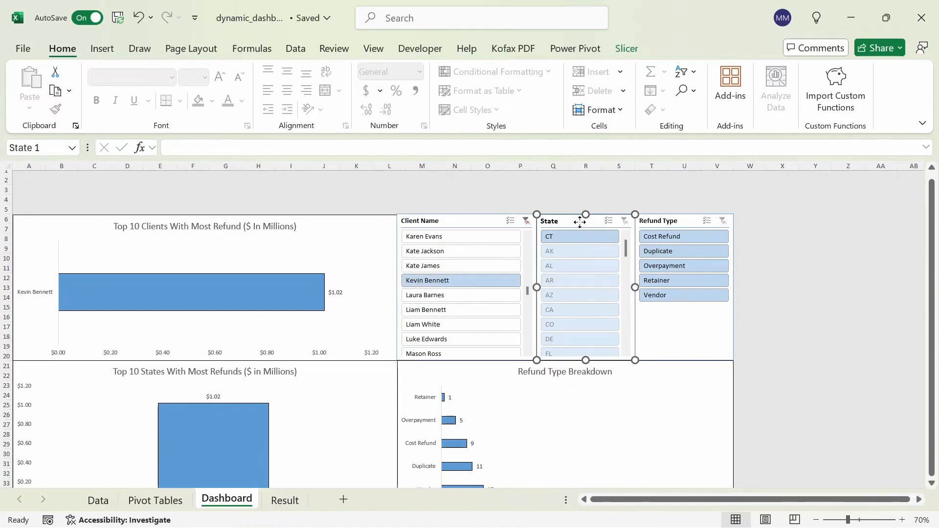
right_click(580, 222)
click(662, 335)
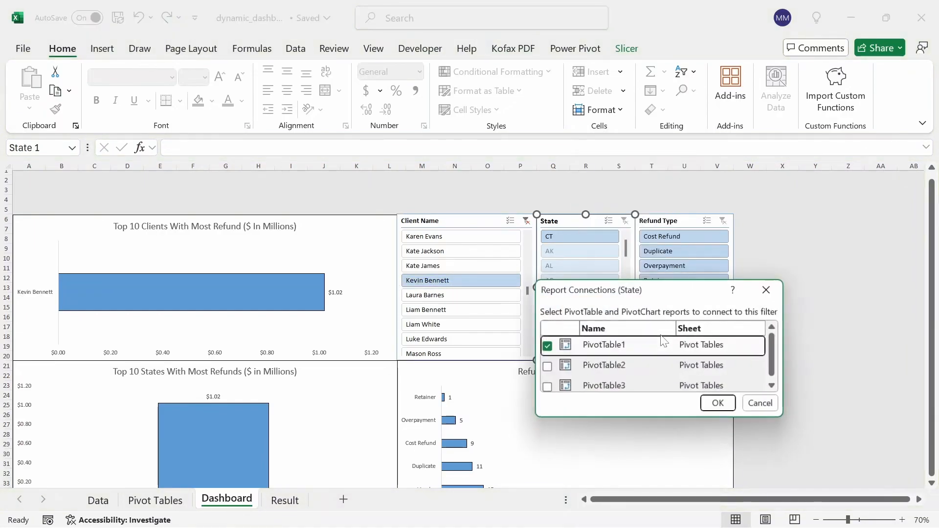
click(545, 368)
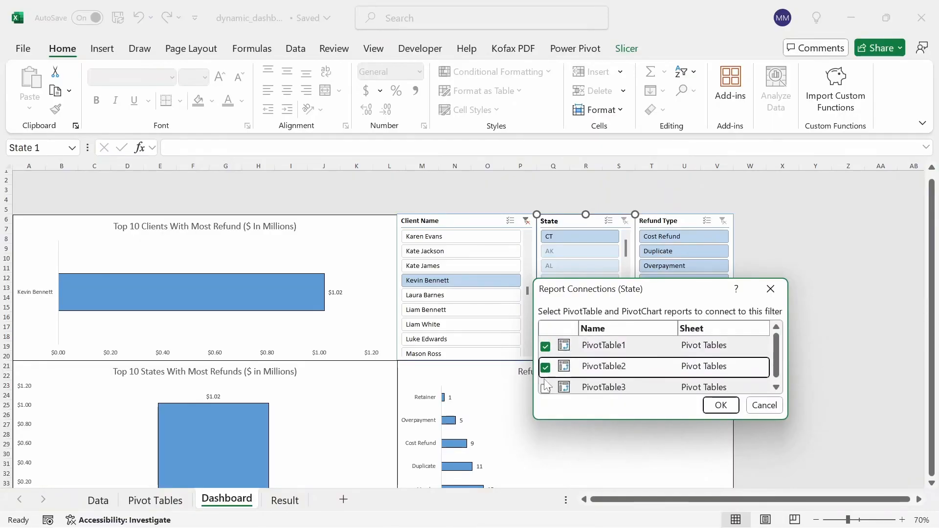
click(545, 388)
click(721, 405)
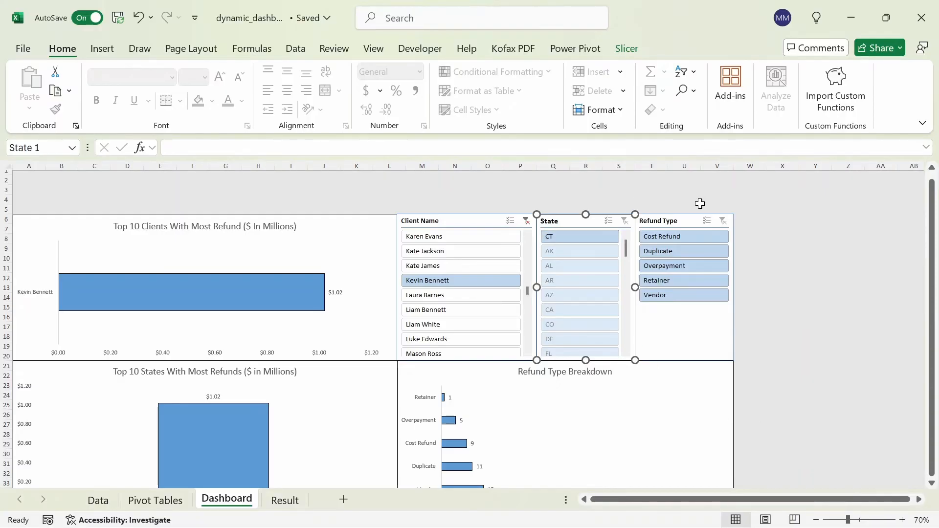
- Link the Refund Type slicer to the two remaining PivotTables in its report connections and deselect the slicer
click(677, 227)
right_click(677, 227)
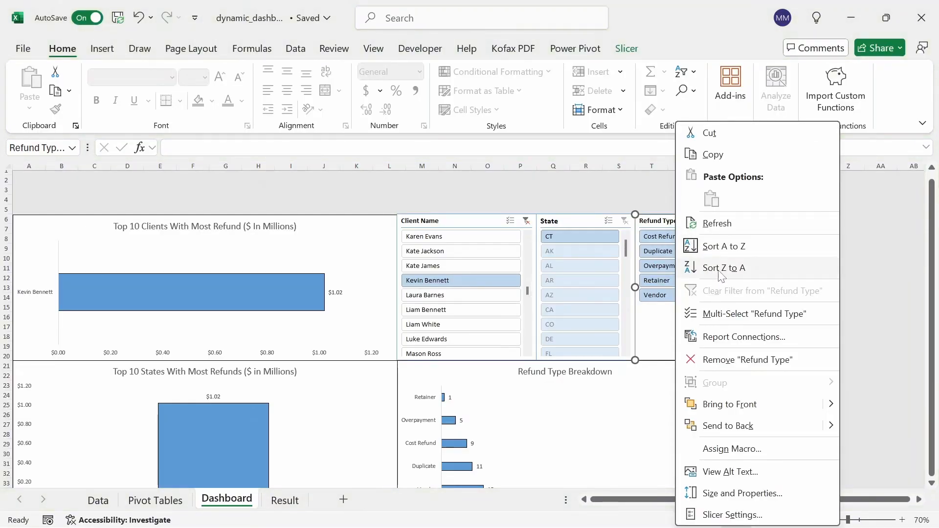
click(736, 338)
click(618, 370)
click(617, 392)
click(792, 408)
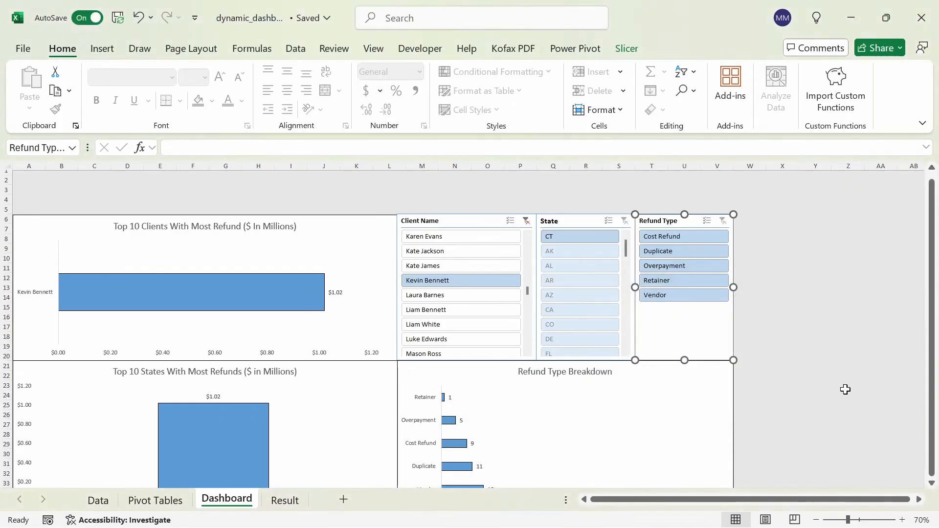
click(827, 364)
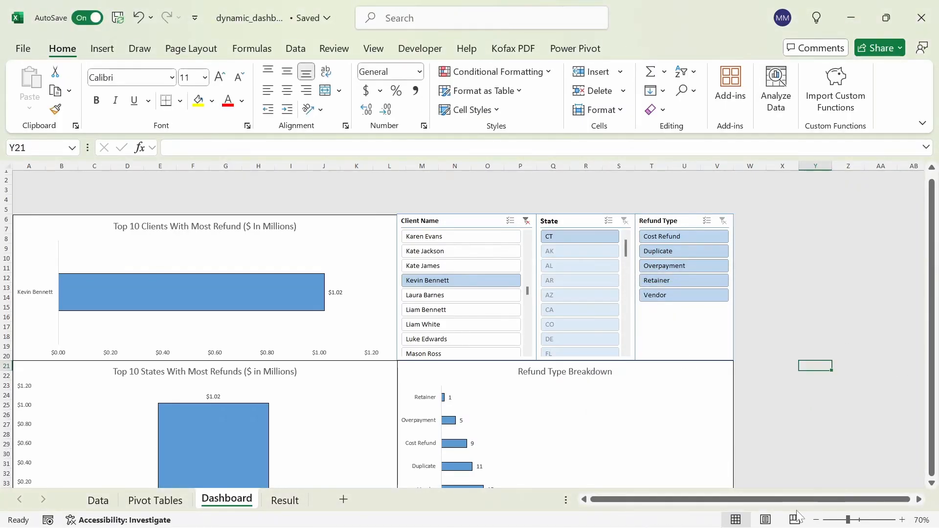
- Clear the Client Name slicer's filter and check the client chart's source on the Pivot Tables sheet
click(815, 520)
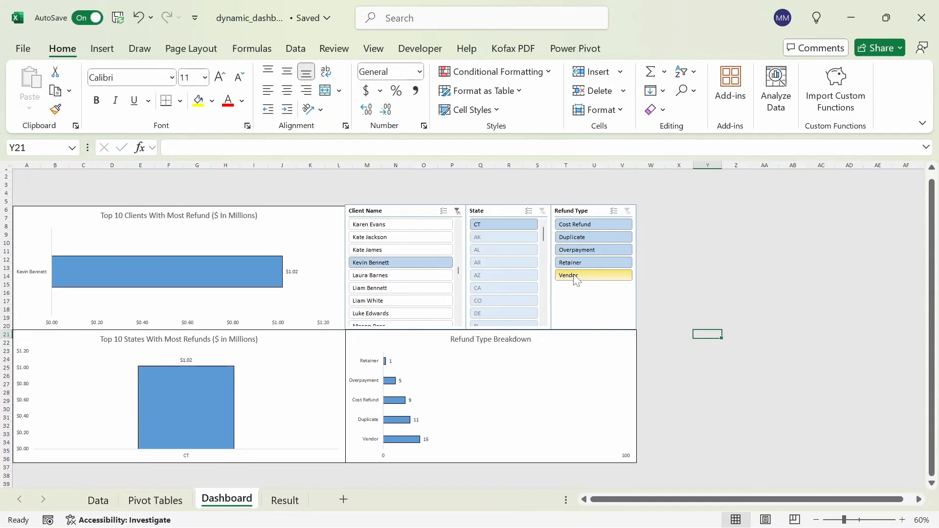
click(456, 211)
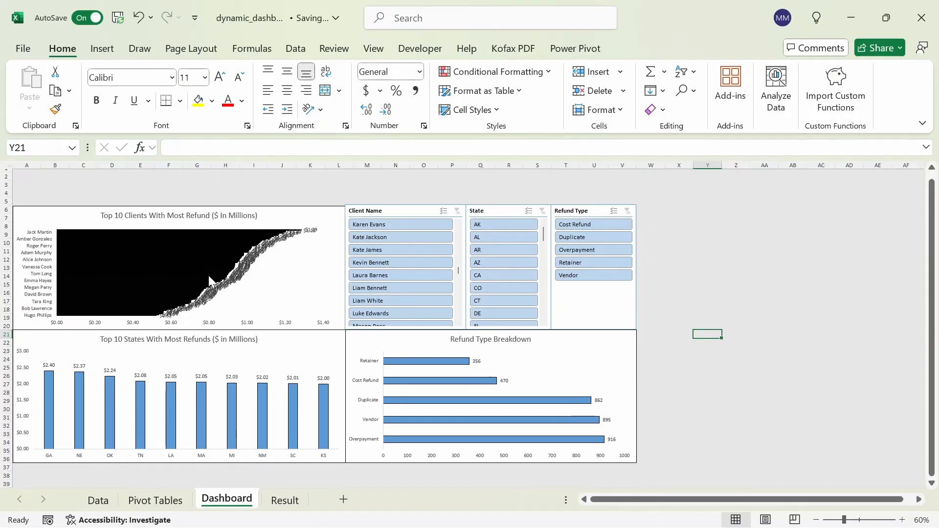
click(172, 499)
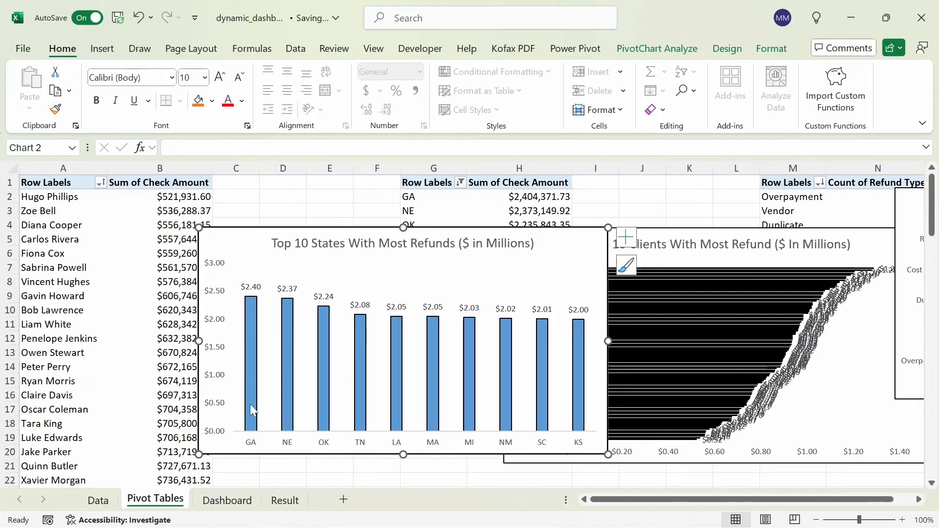
click(227, 499)
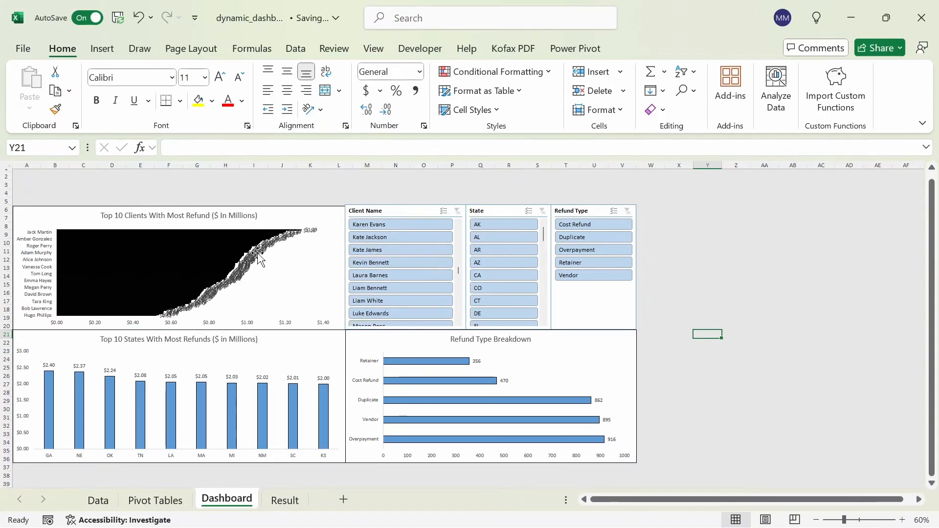
- On the Pivot Tables sheet, allow multiple filters per field in the options of the client PivotTable, PivotTable1
click(146, 501)
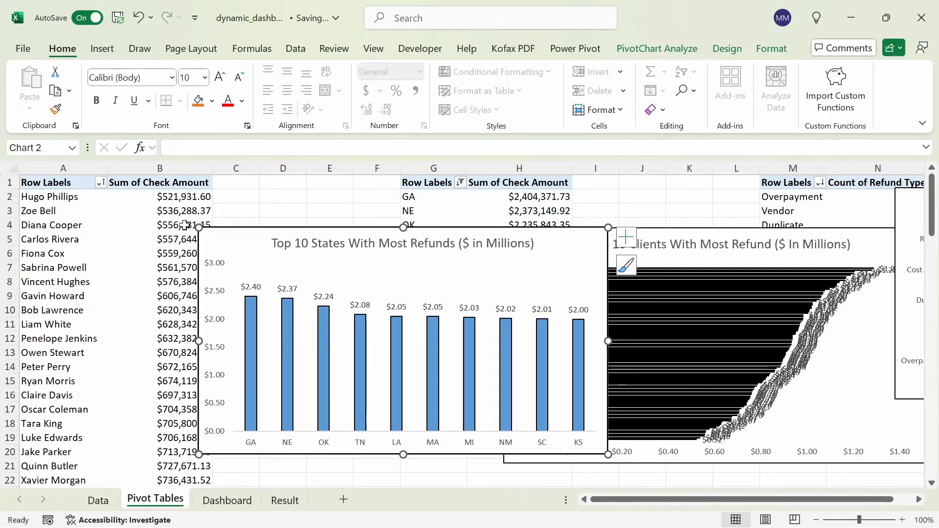
click(136, 235)
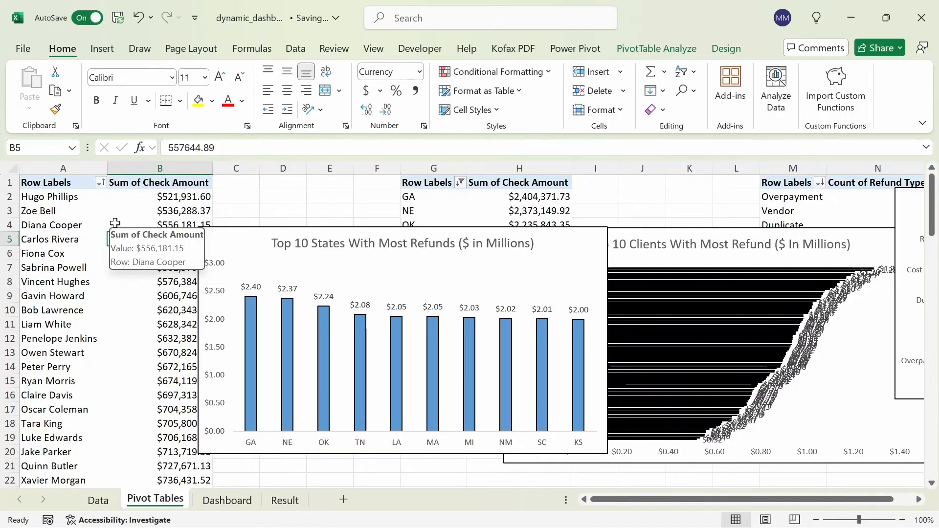
right_click(115, 223)
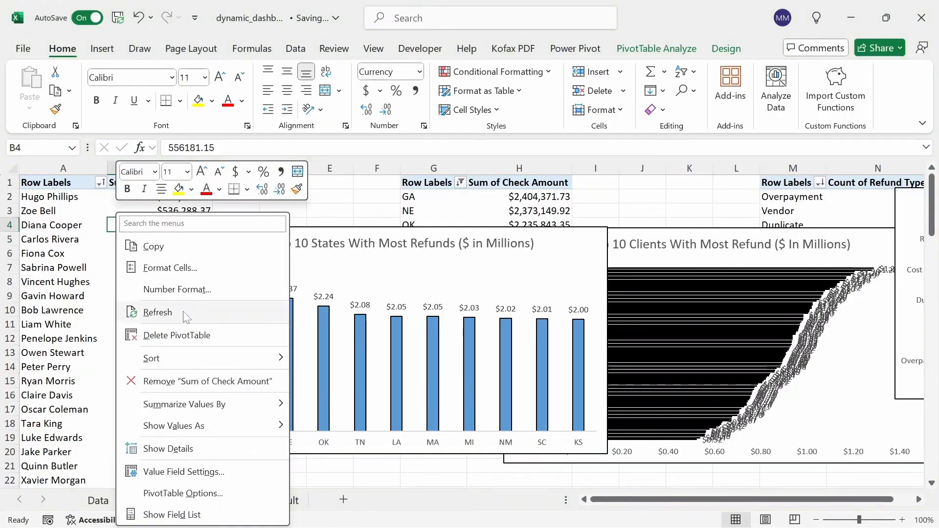
click(200, 494)
click(235, 215)
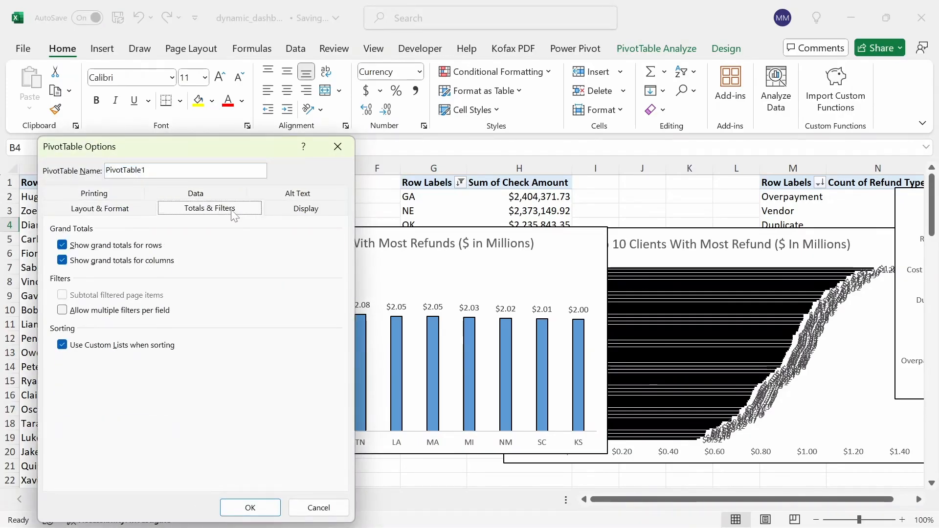
click(61, 311)
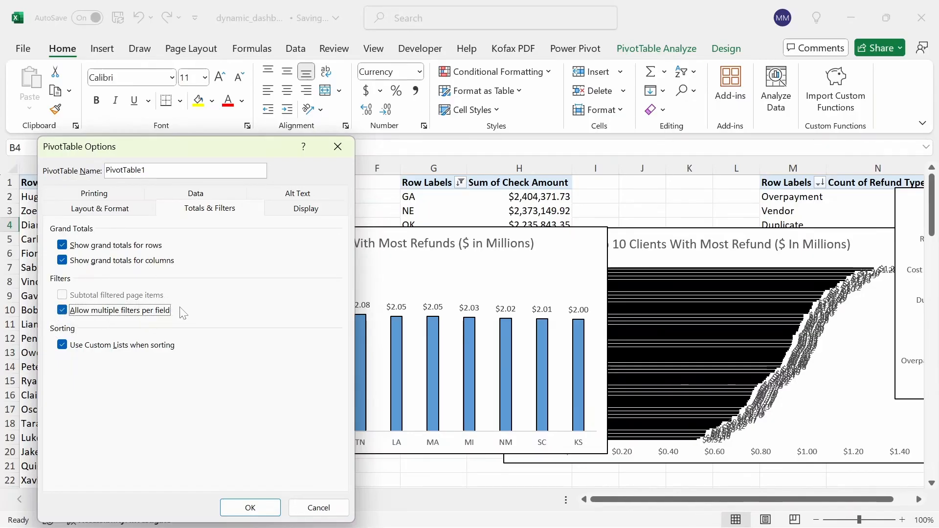
click(250, 507)
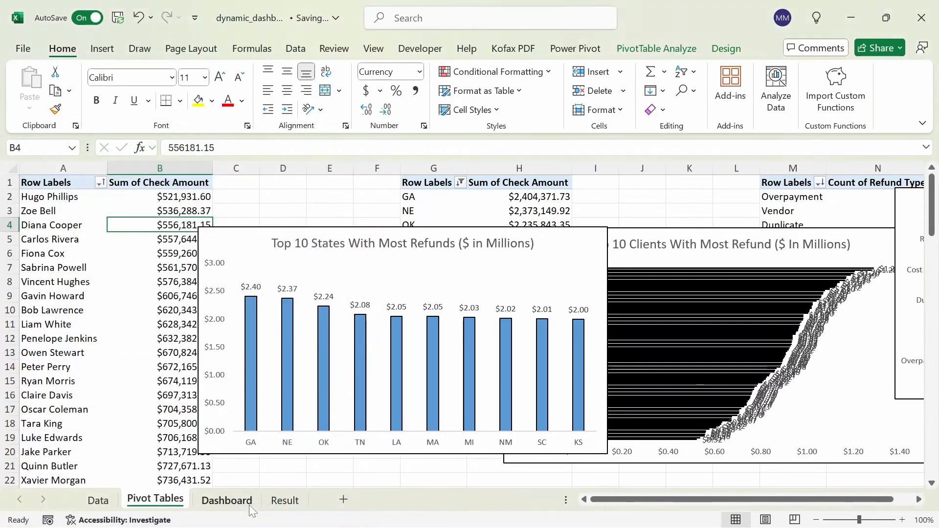
- Apply a value filter to the client PivotTable's row labels showing the top 10 items by Sum of Check Amount
click(105, 210)
right_click(105, 212)
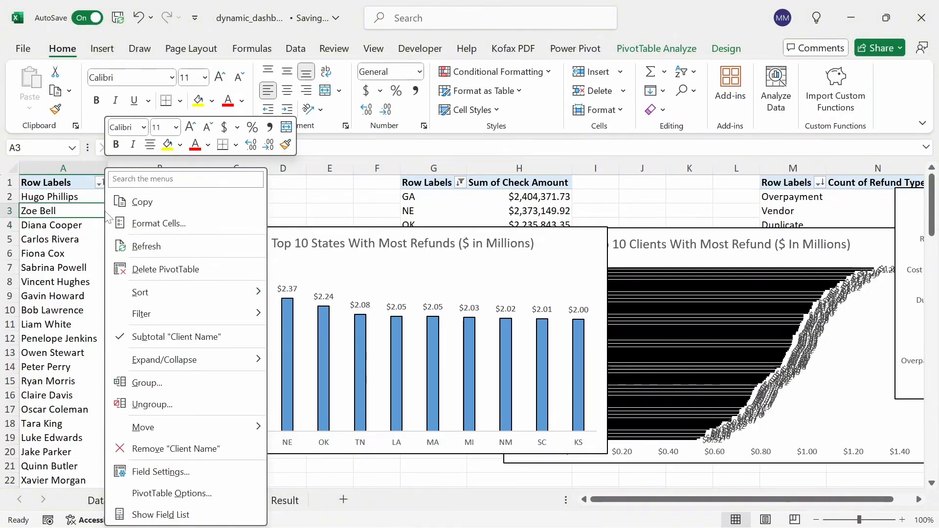
key(Escape)
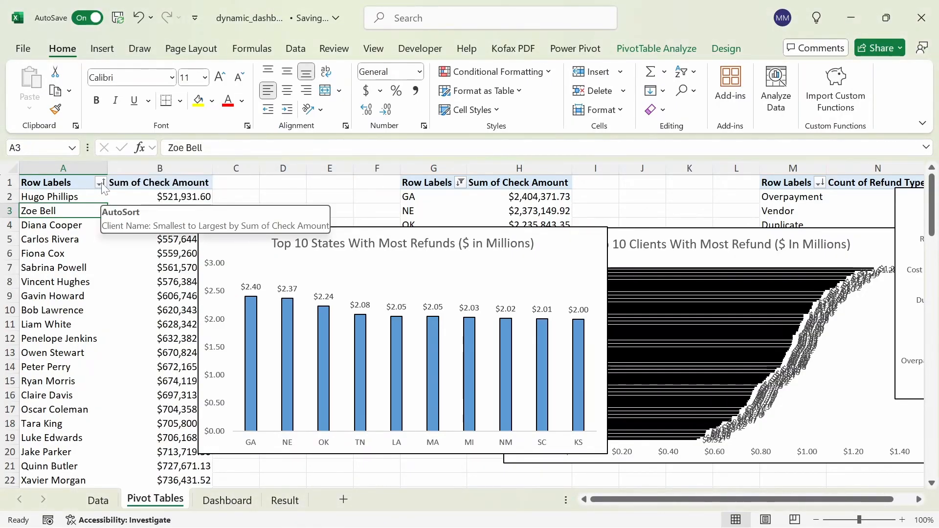
click(102, 185)
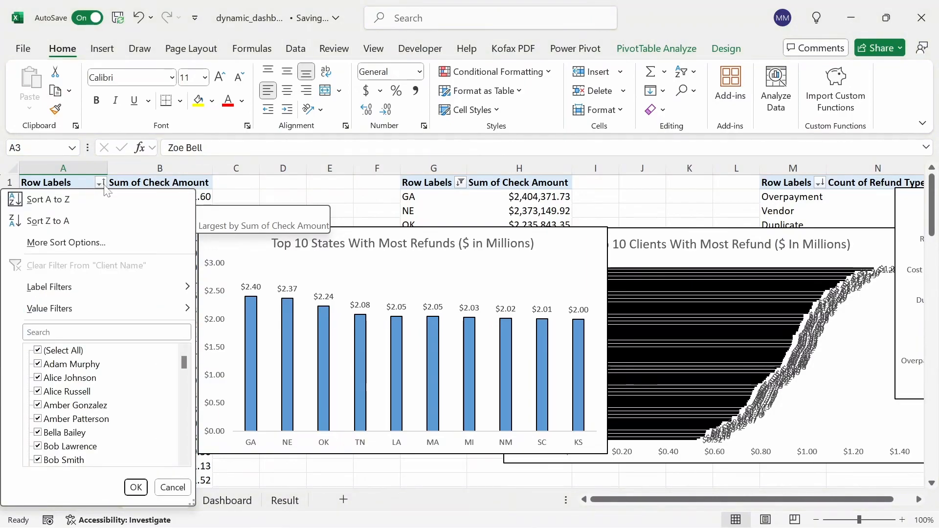
mouse_move(103, 308)
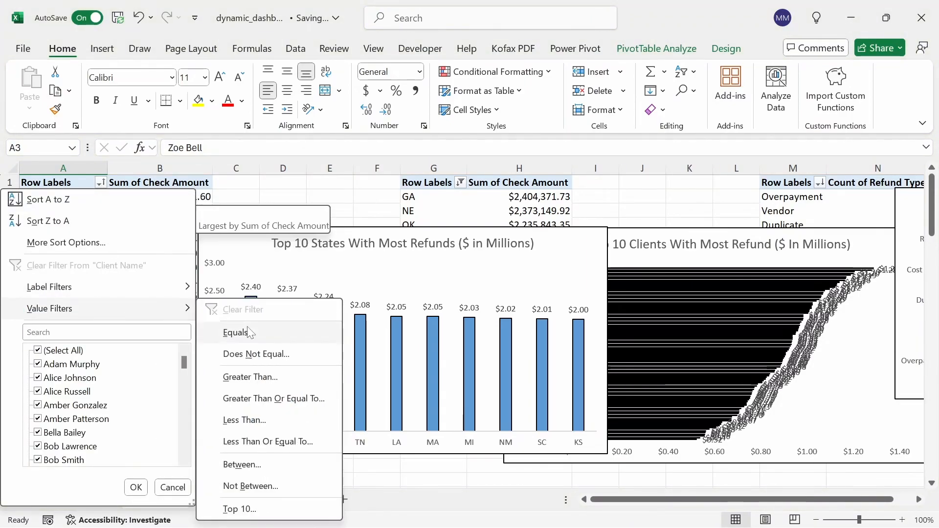
click(249, 506)
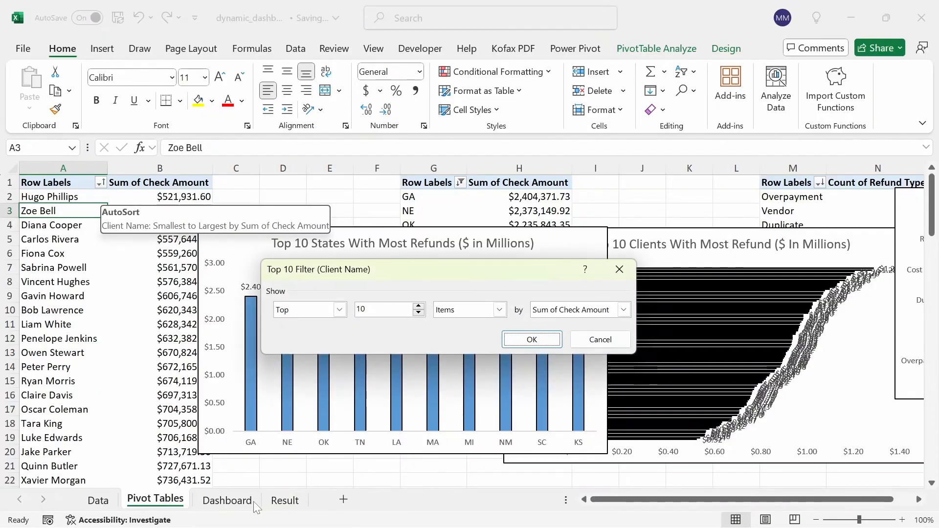
click(523, 343)
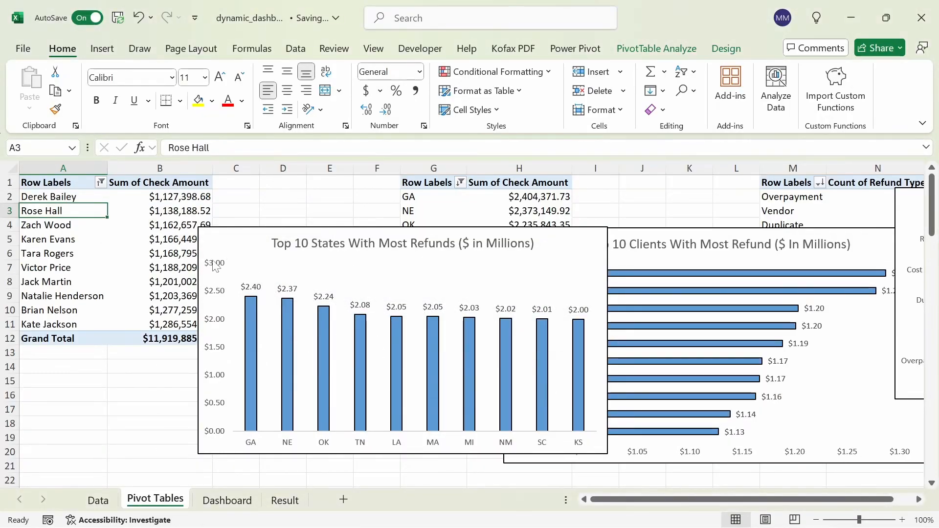
- Test the Client Name slicer on the Dashboard sheet by filtering to a single client and clearing that filter
click(227, 499)
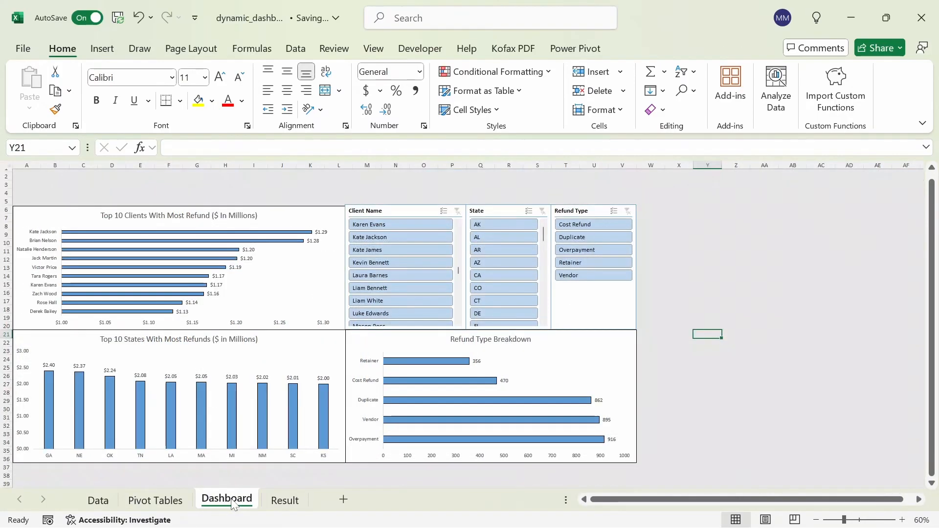
click(392, 248)
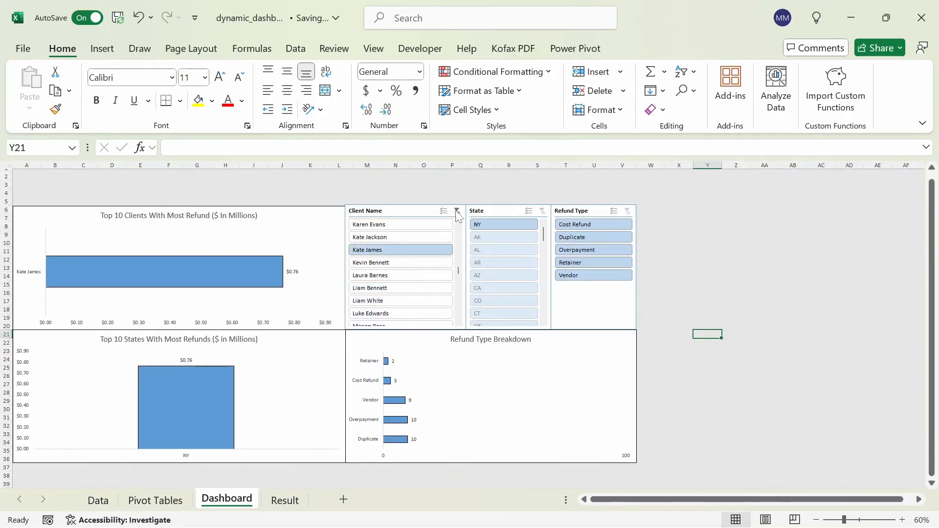
click(457, 211)
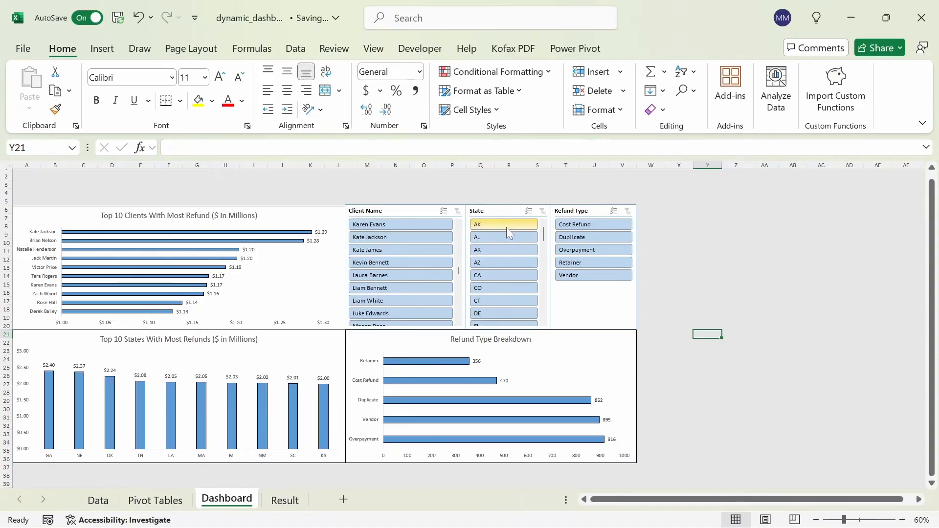
- On the Pivot Tables sheet, allow multiple filters per field in the options of the state PivotTable, PivotTable2
click(149, 500)
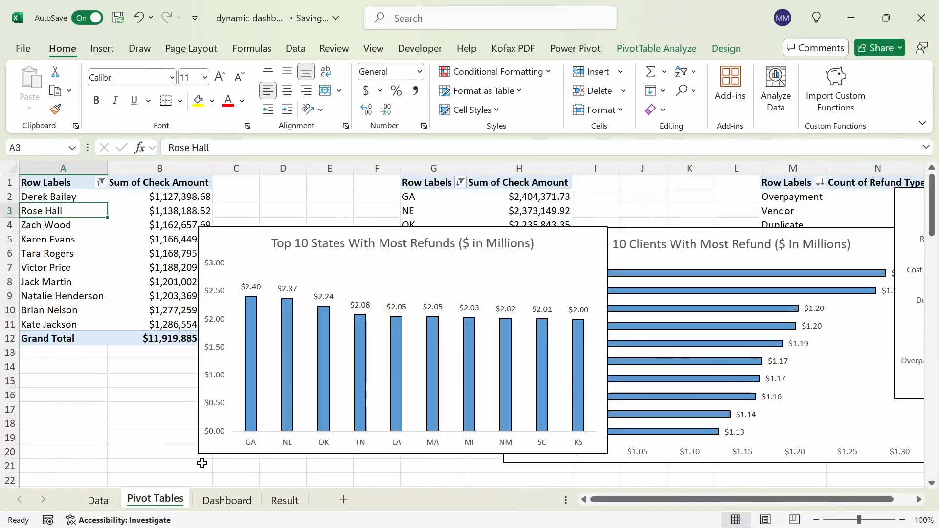
click(431, 198)
right_click(491, 202)
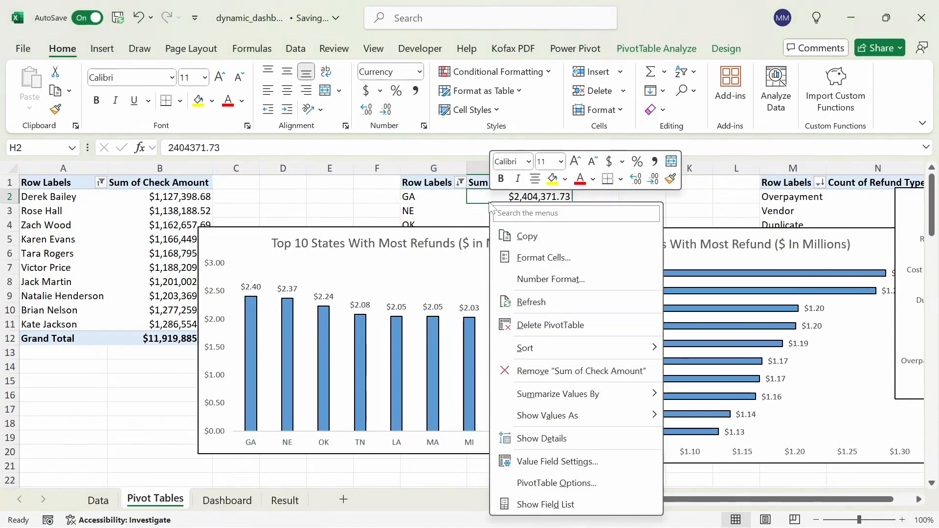
click(557, 483)
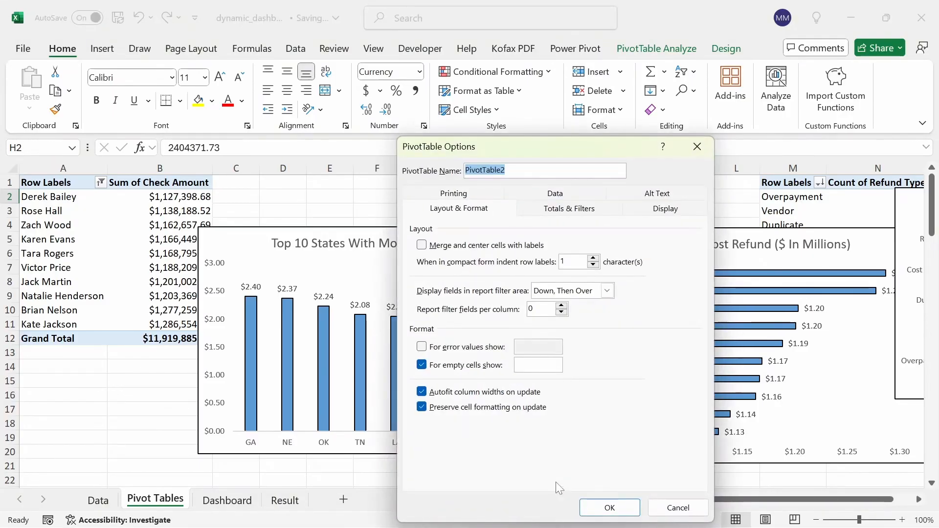
click(562, 210)
click(422, 310)
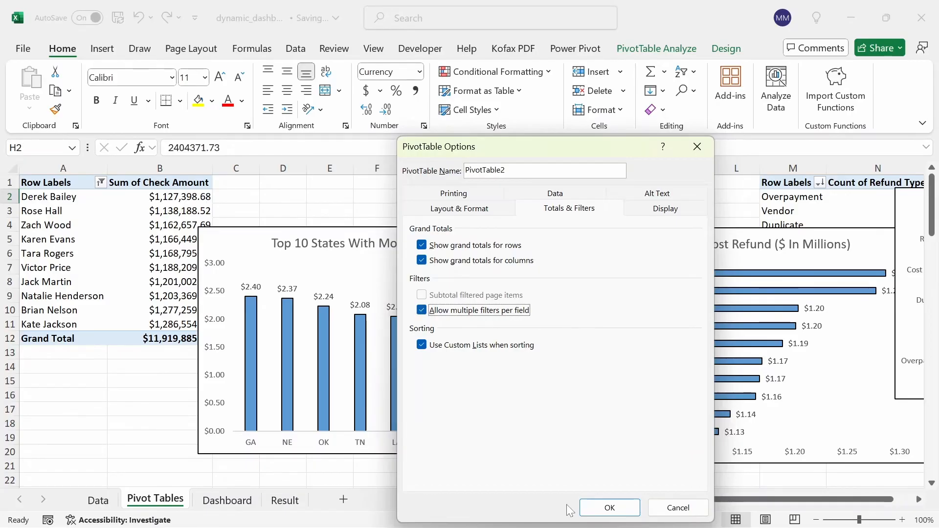
click(603, 508)
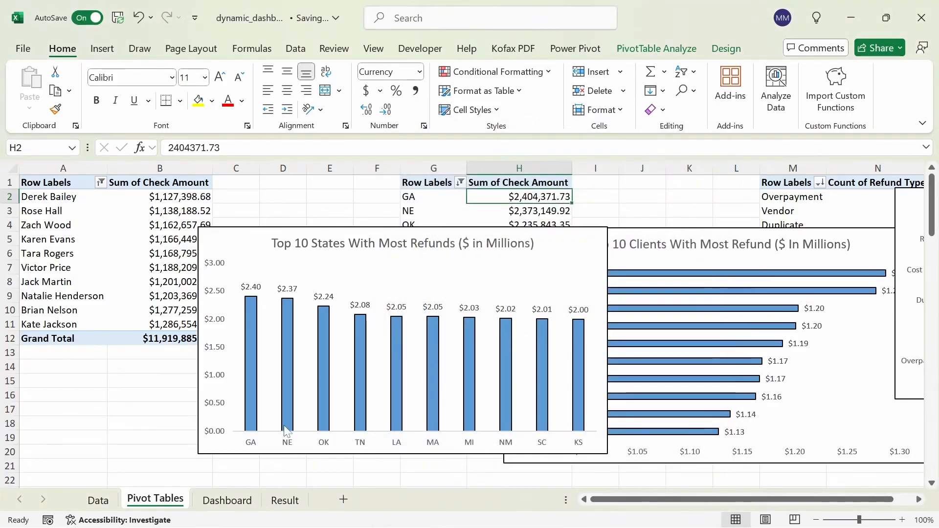
- On the Dashboard sheet, insert a Date Refund Entered timeline for the Top 10 Clients PivotChart
click(226, 501)
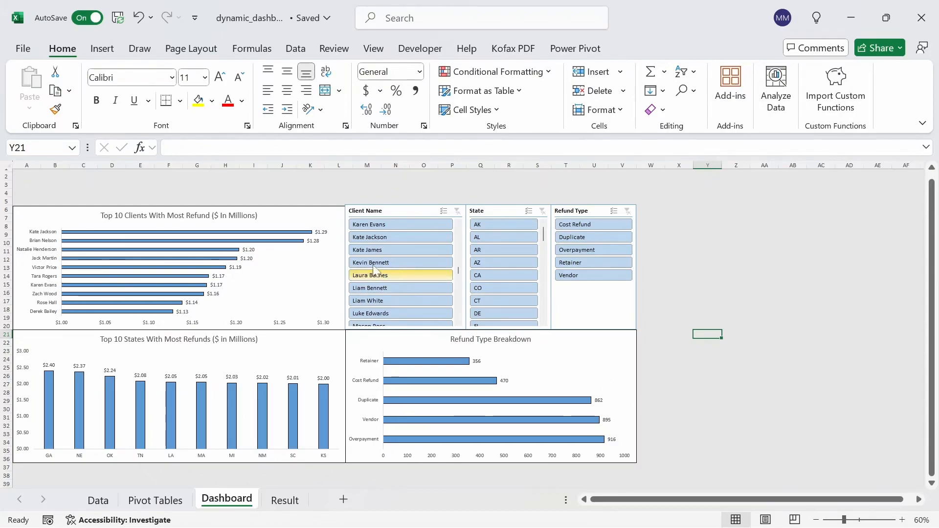
click(305, 220)
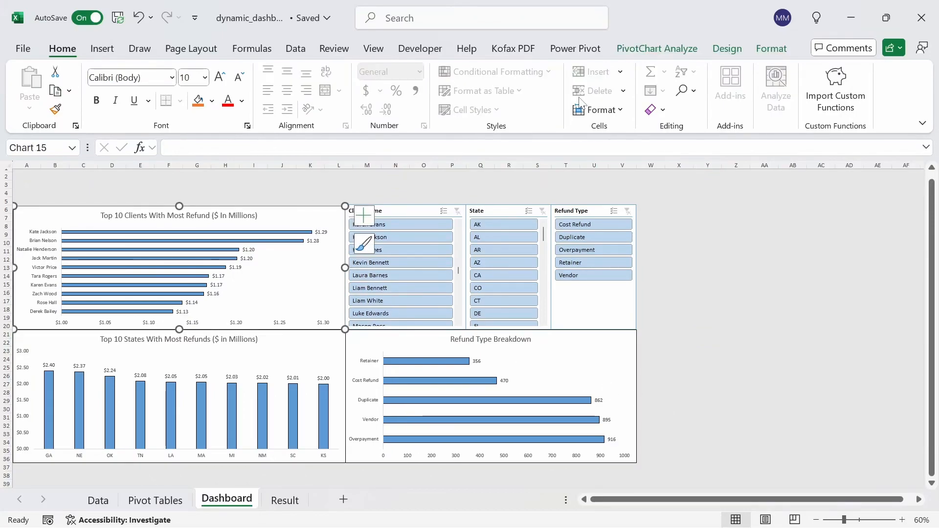
click(652, 51)
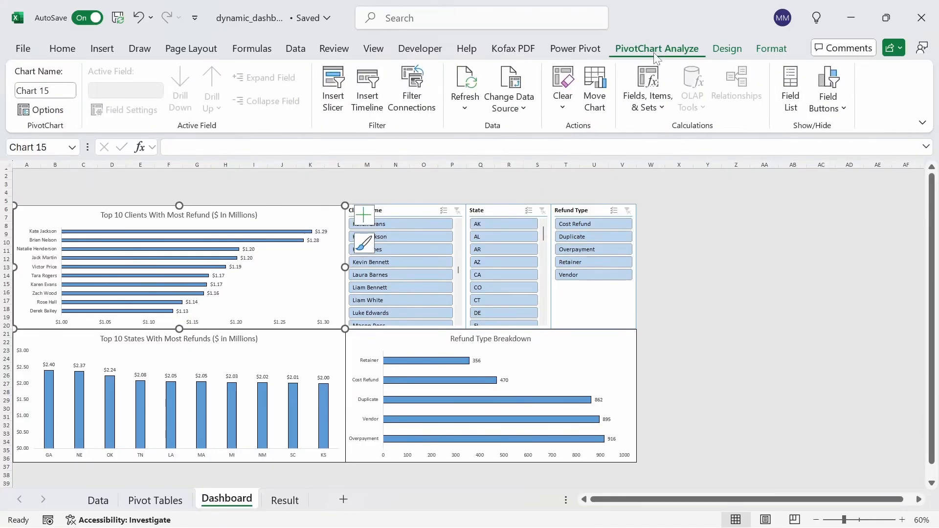
click(375, 84)
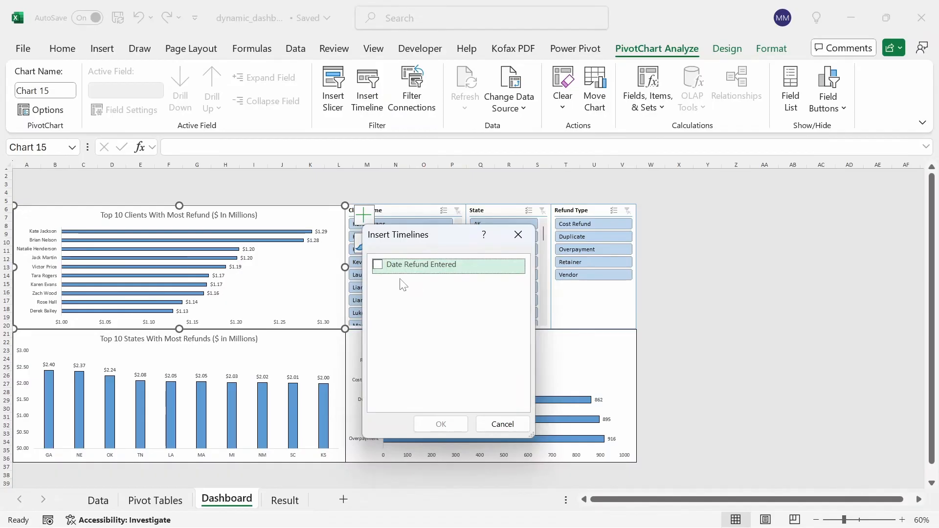
click(380, 263)
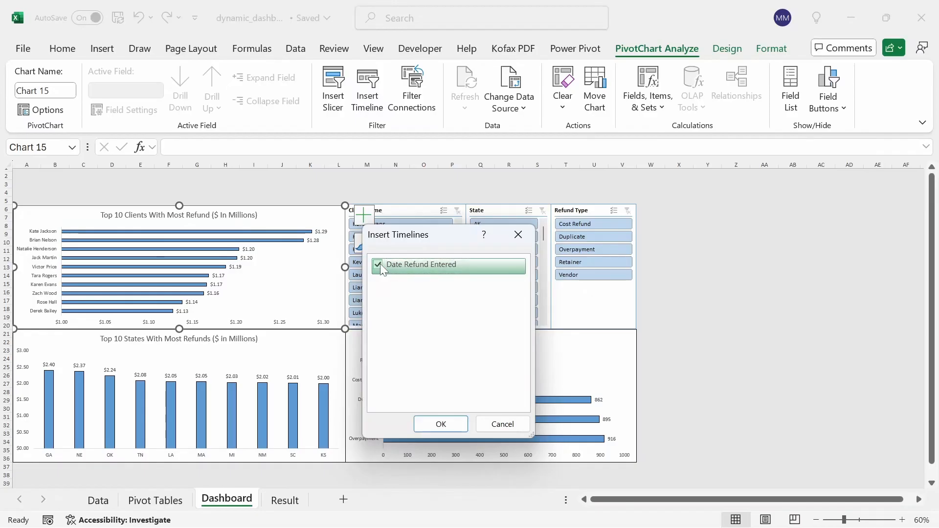
click(441, 424)
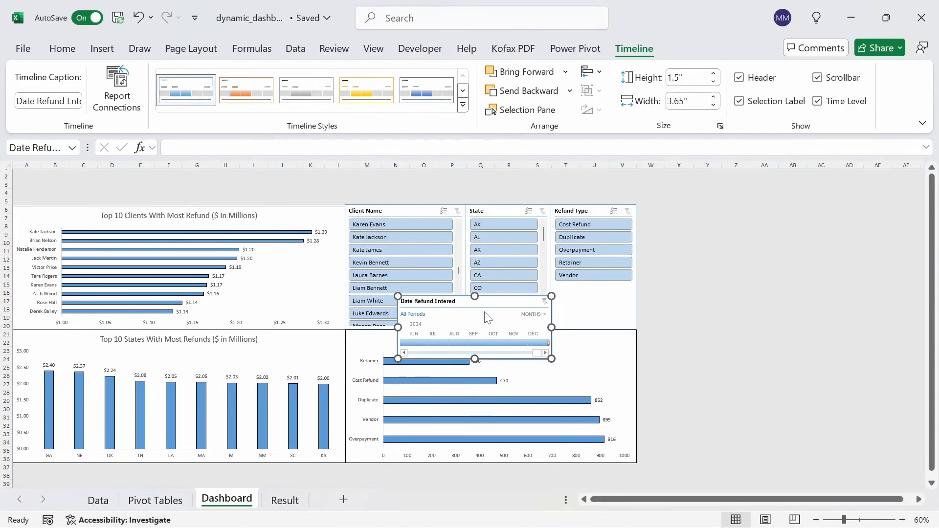
- Insert three rows above the dashboard charts and move the Date Refund Entered timeline into the space above the client chart
drag(507, 304, 473, 219)
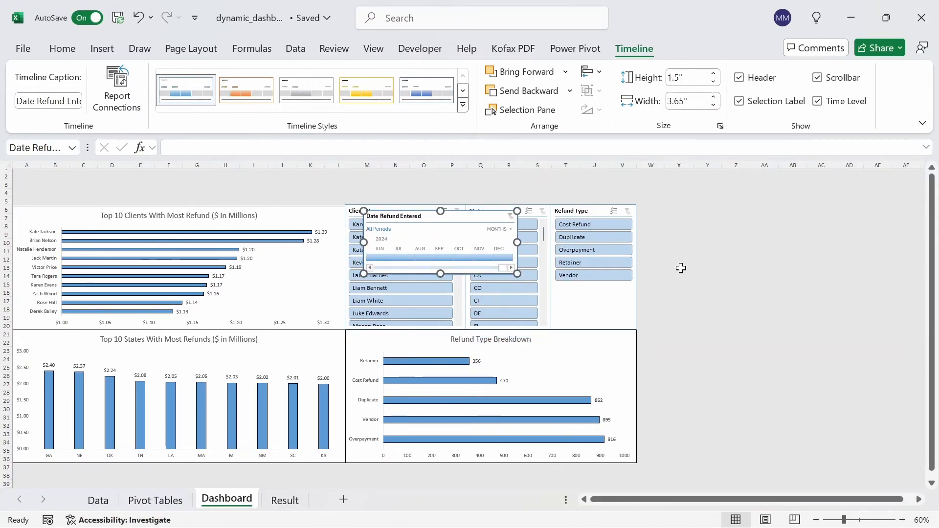
drag(4, 177, 5, 192)
right_click(4, 192)
click(44, 336)
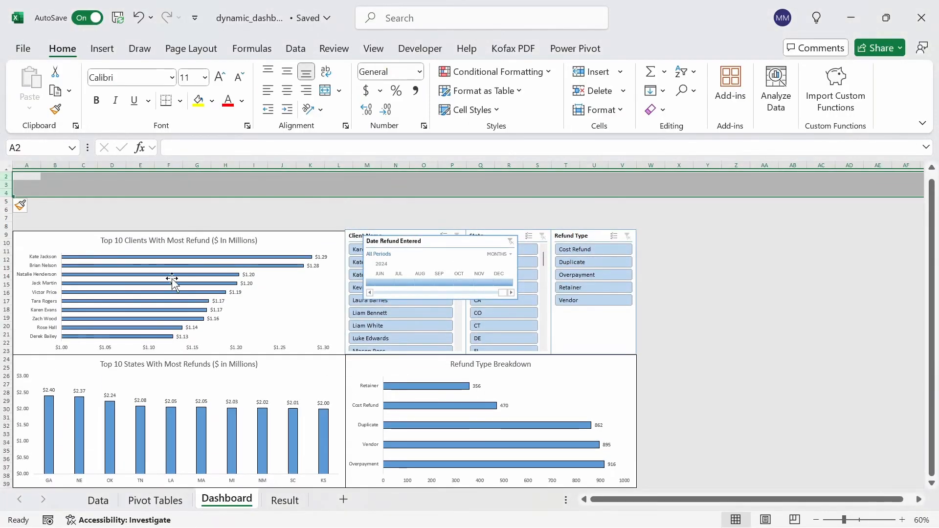
click(159, 218)
drag(443, 240, 105, 178)
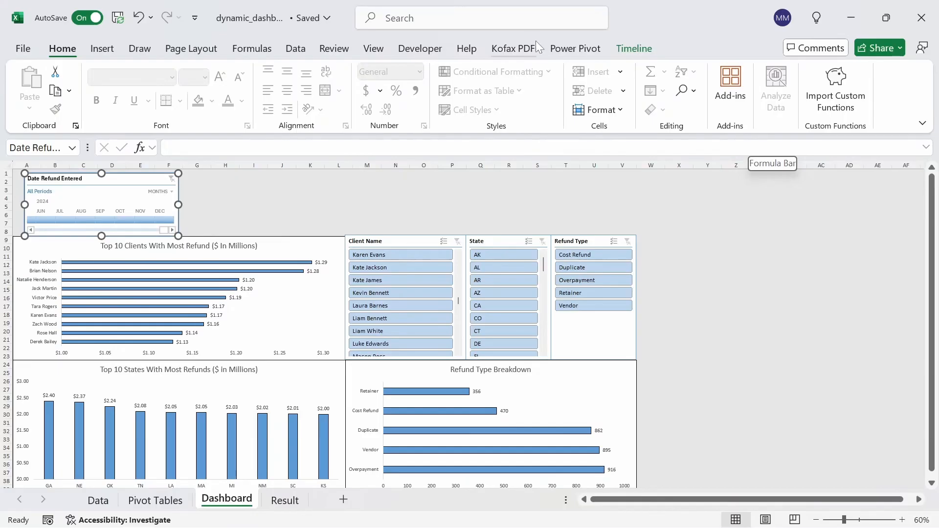
- Turn on Snap to Grid and align the timeline with the sheet's corner at cell A1
click(620, 111)
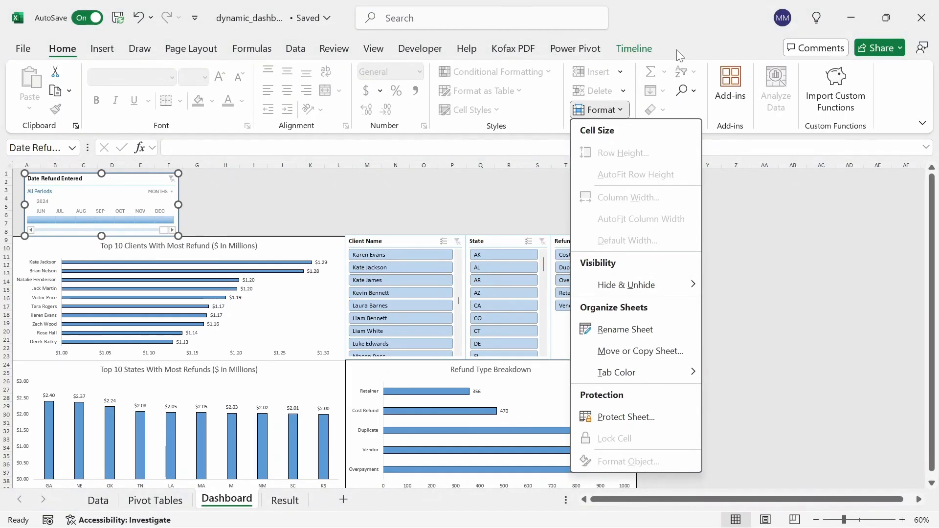
click(641, 49)
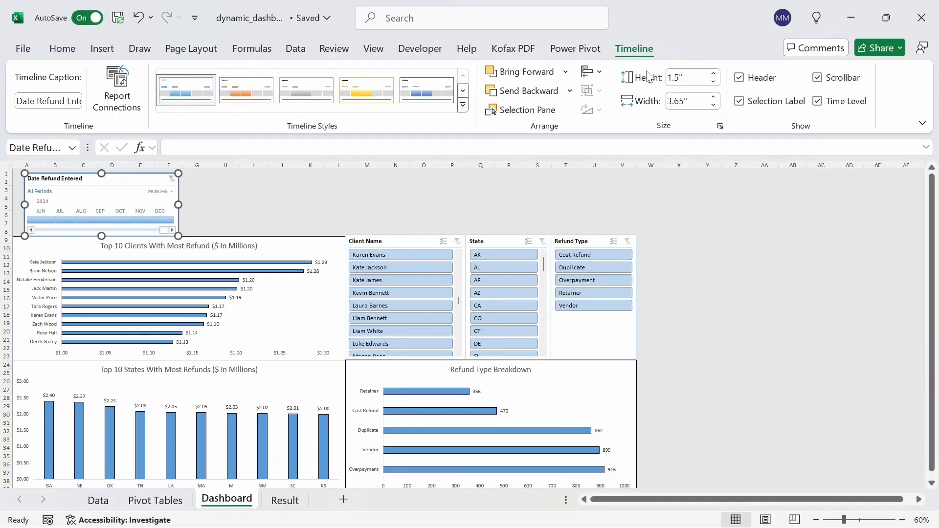
click(599, 72)
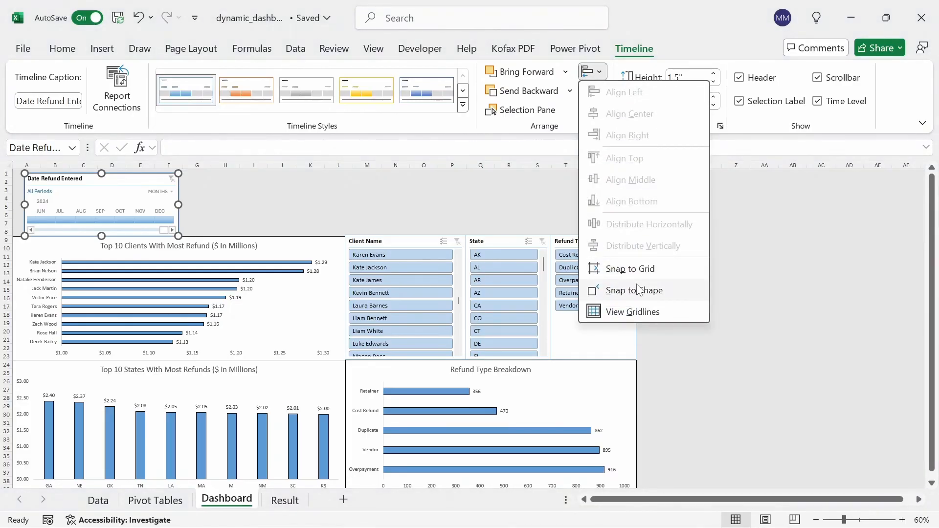
click(627, 269)
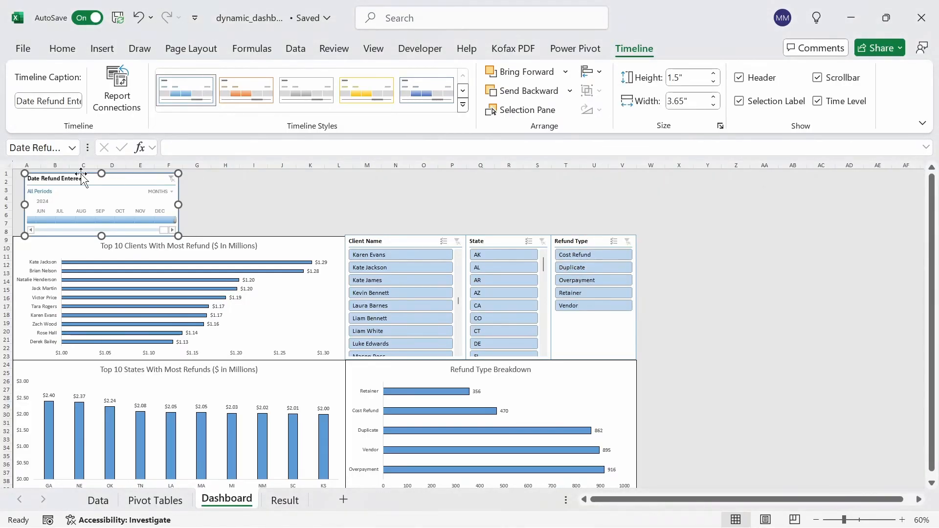
drag(137, 183, 90, 171)
click(127, 177)
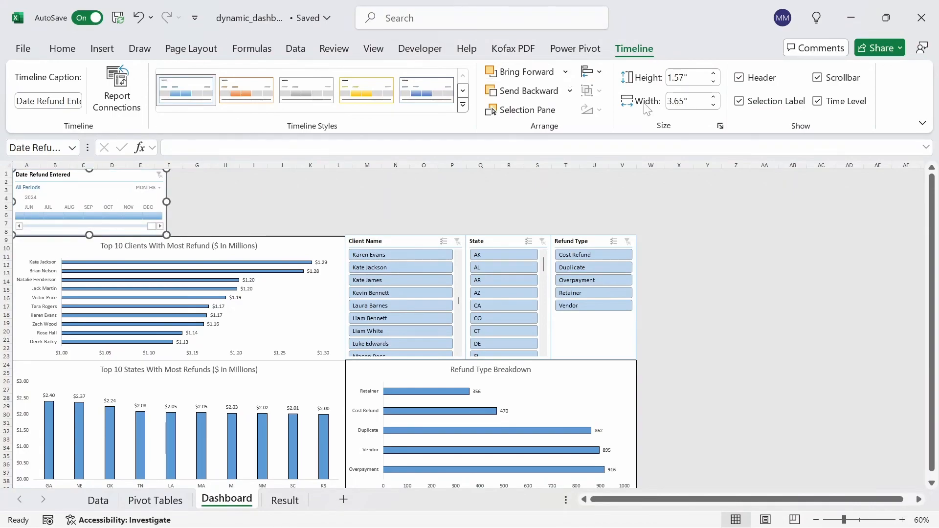
- Widen the timeline to about 14.76" so it spans the dashboard from column A through column V
click(592, 71)
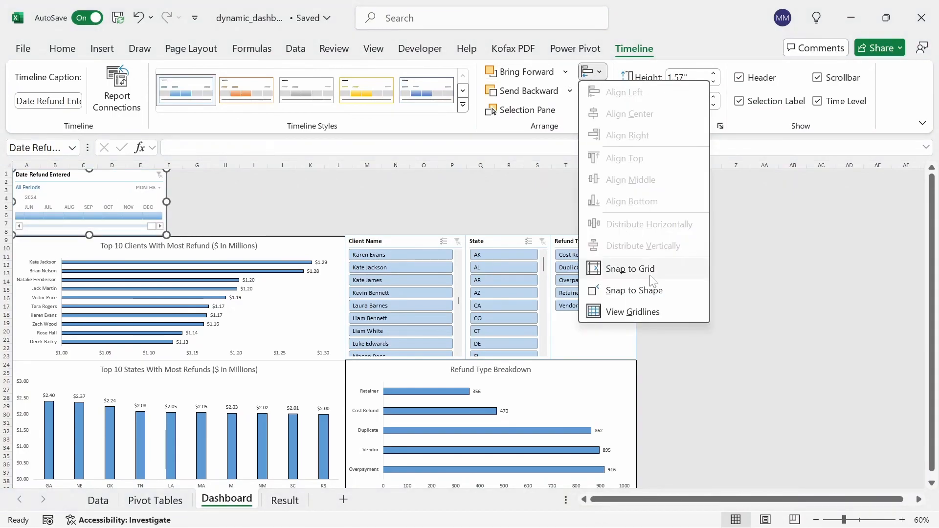
click(636, 312)
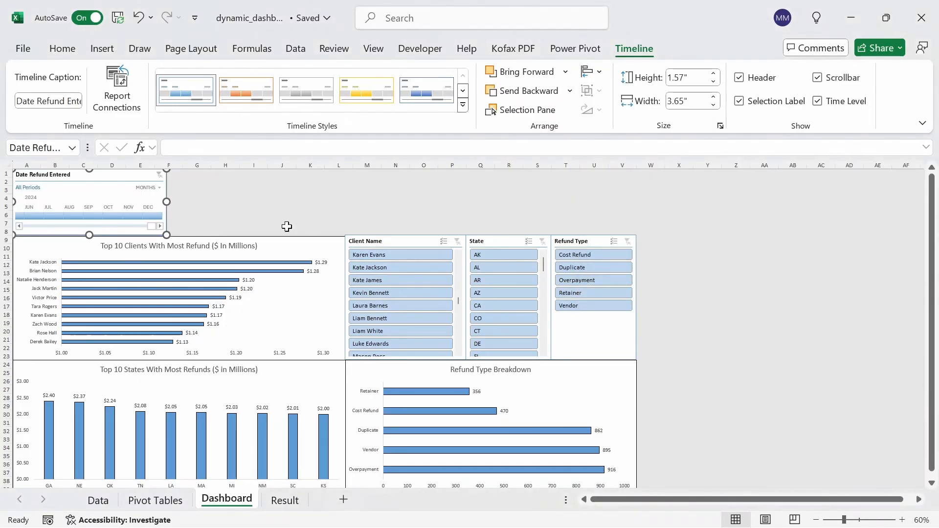
drag(183, 201, 637, 201)
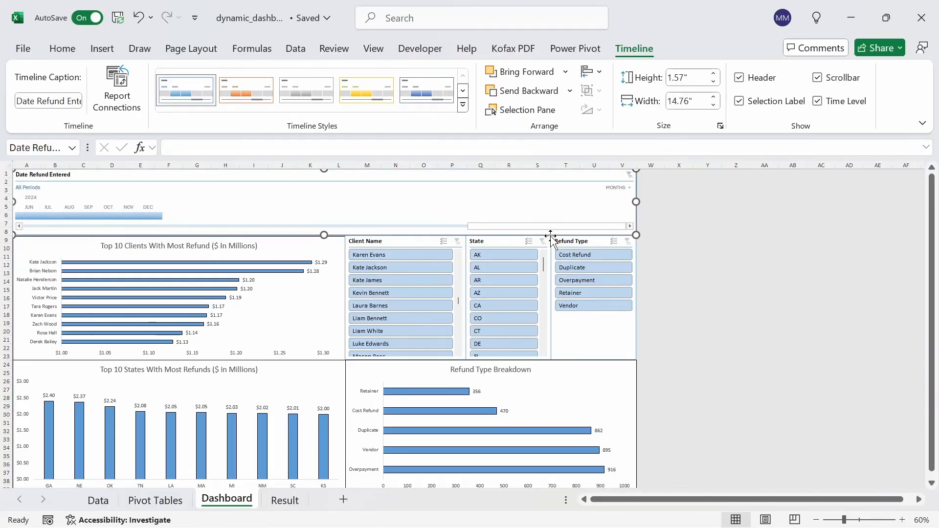
- Refresh the Date Refund Entered timeline and set its report connections to include all three dashboard PivotTables
right_click(515, 190)
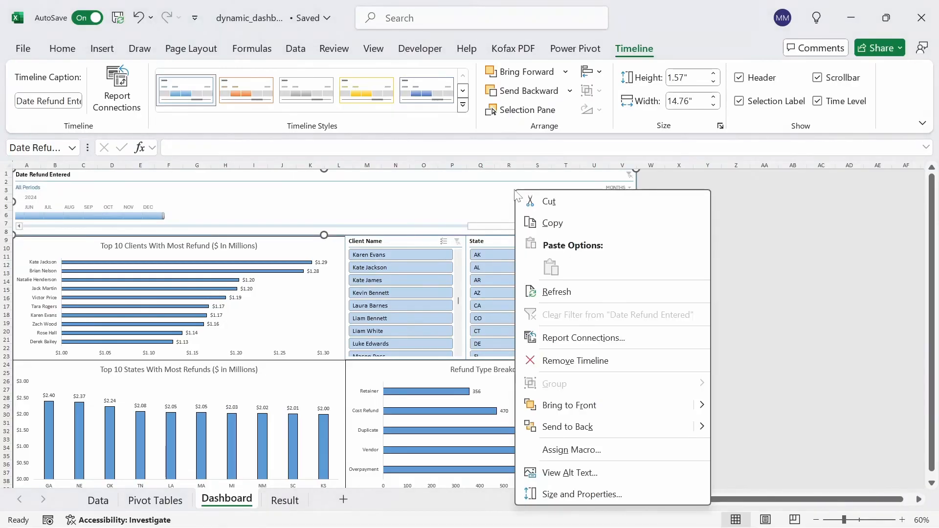
click(557, 292)
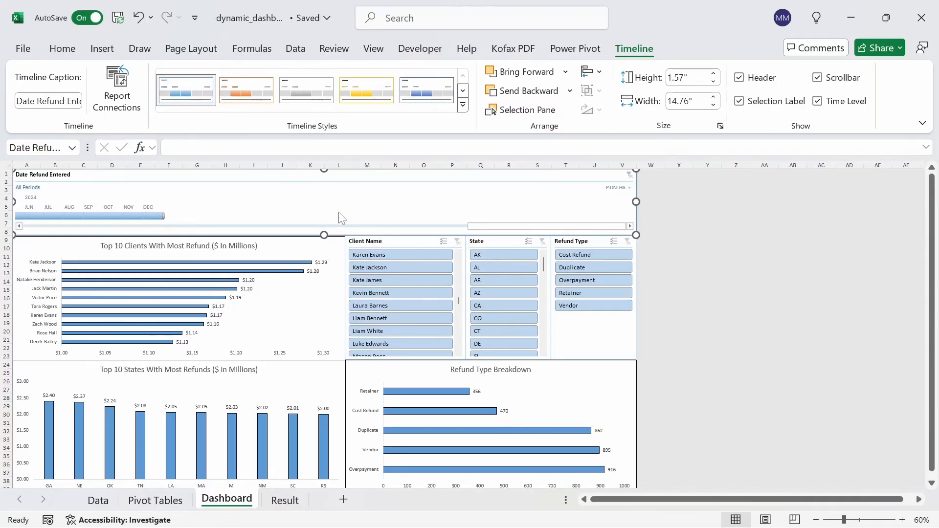
right_click(367, 203)
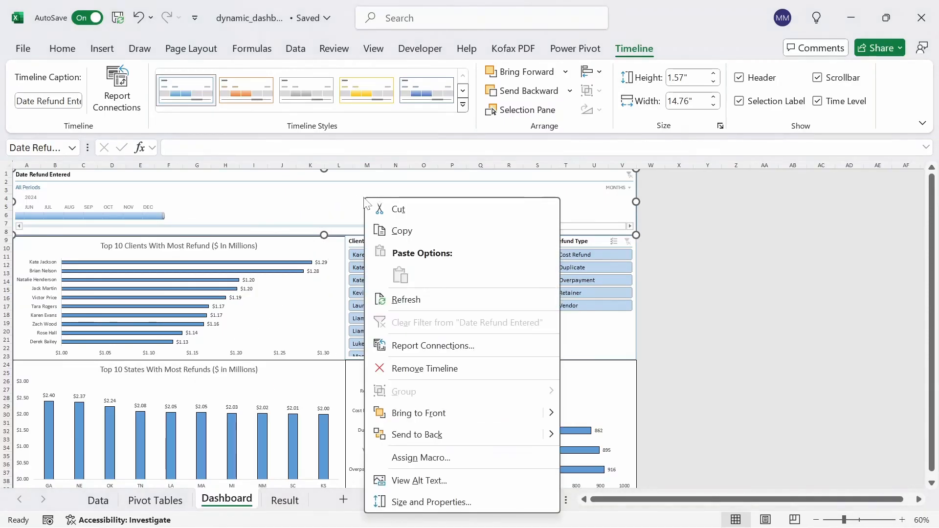
click(434, 346)
click(315, 377)
click(315, 397)
click(490, 414)
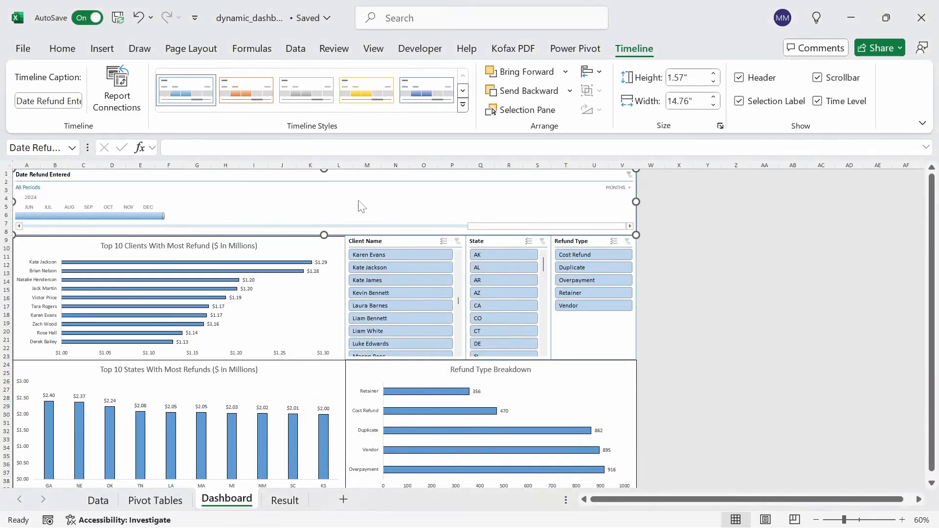
- Filter the timeline to October 2024 and change its time level from months to years
click(110, 214)
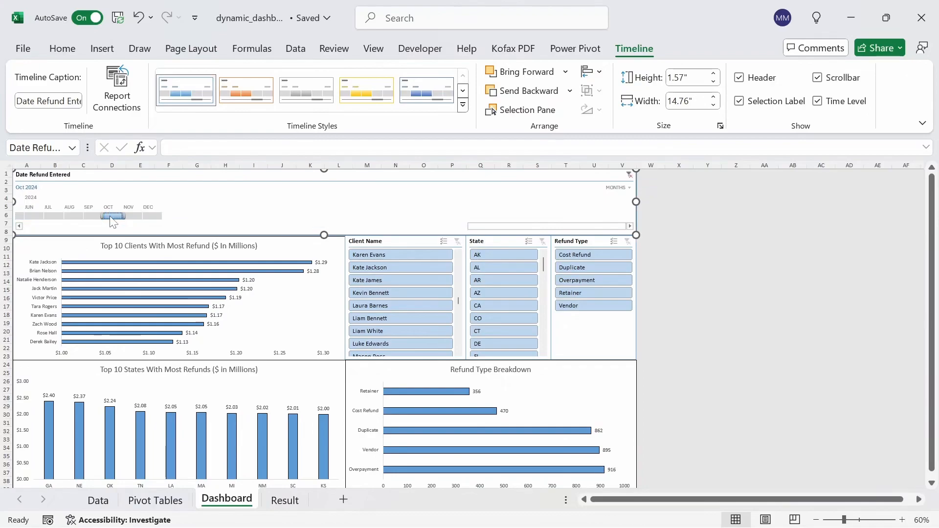
scroll(671, 270, down, 1)
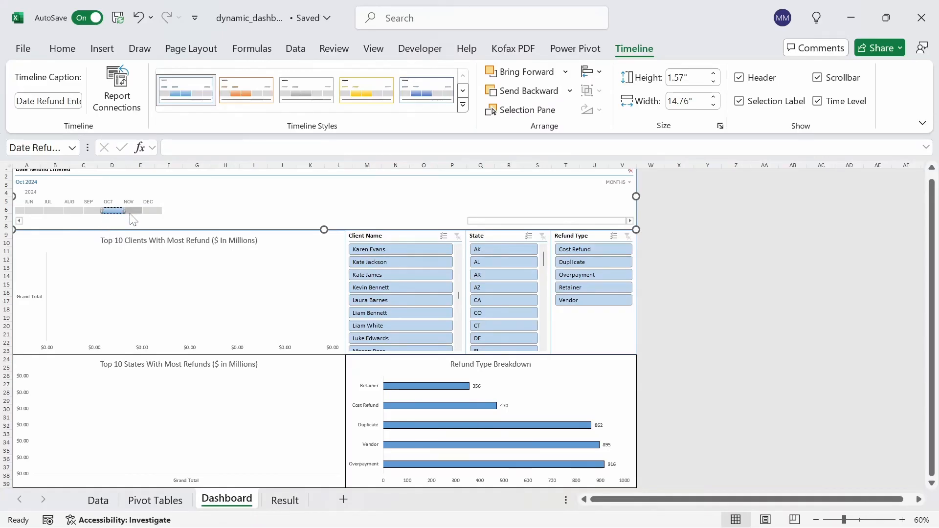
click(616, 182)
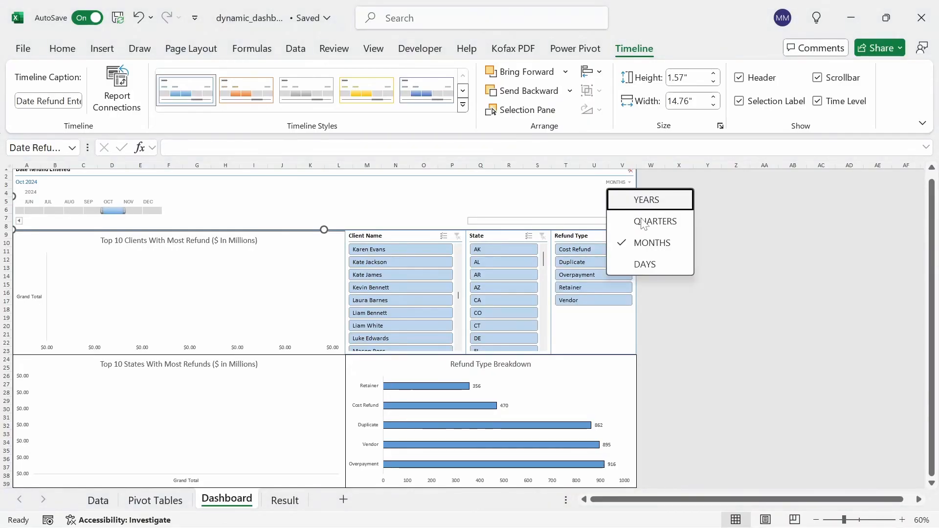
click(644, 204)
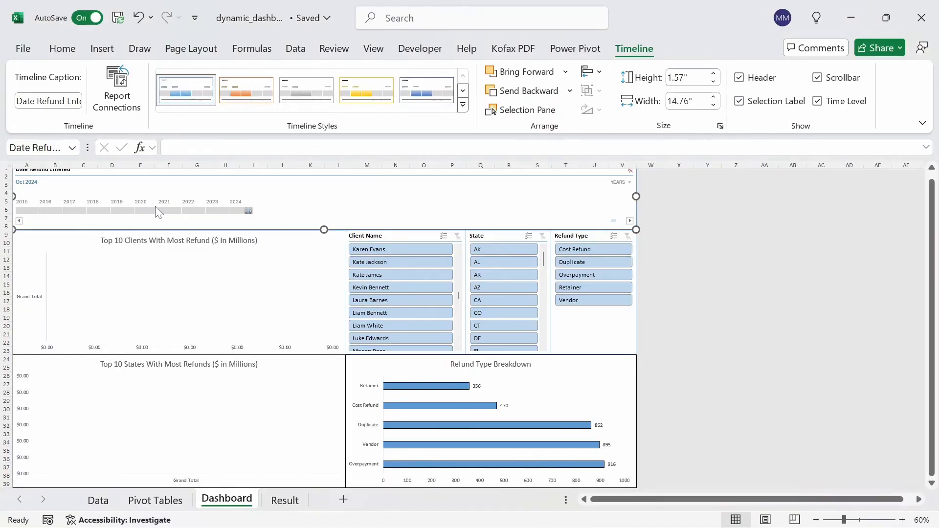
- Test the combined filters by selecting 2021–2022 on the timeline, a single client, and the Vendor refund type
click(166, 211)
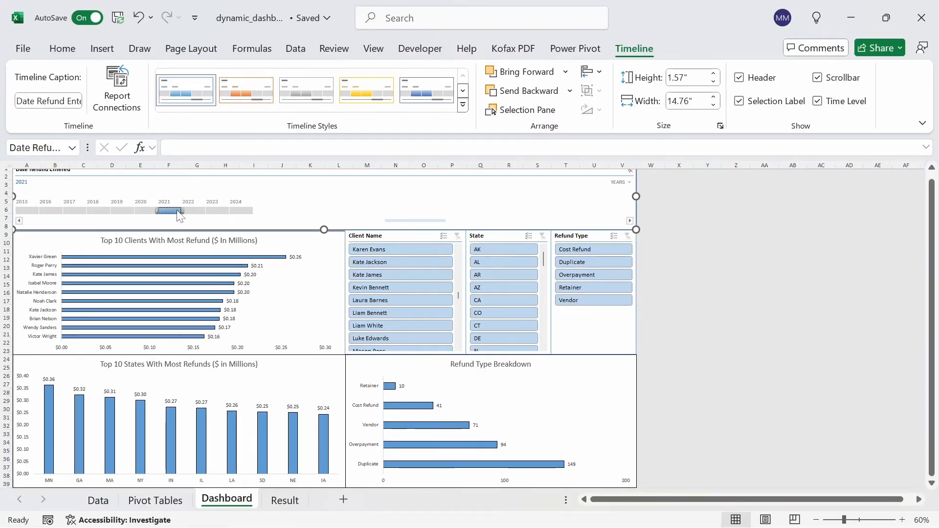
drag(182, 209, 205, 210)
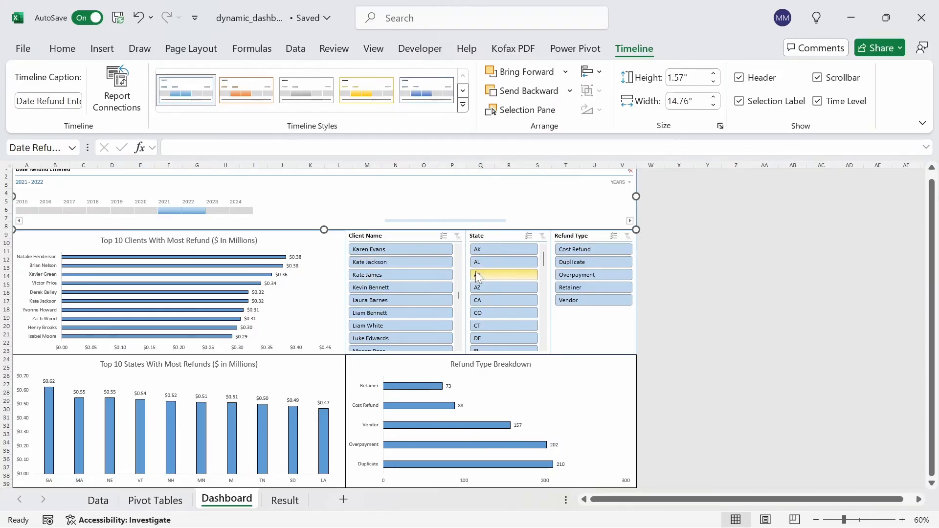
click(406, 301)
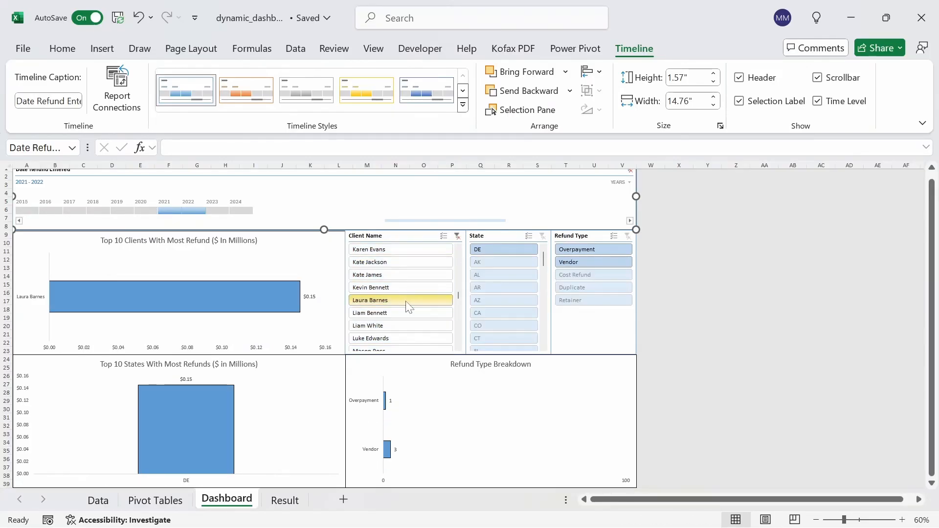
click(594, 259)
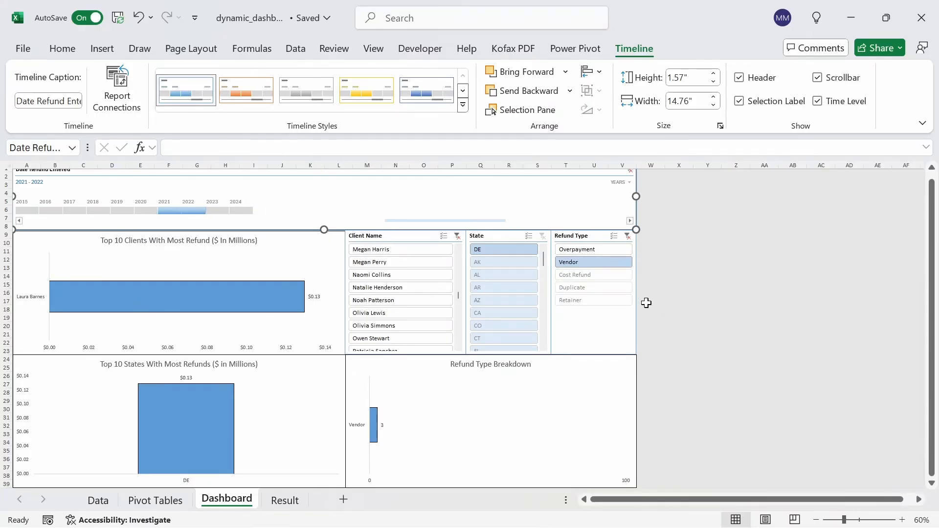
- Clear the filters on the Date Refund Entered timeline and on the Refund Type and Client Name slicers
drag(933, 307, 932, 293)
click(629, 175)
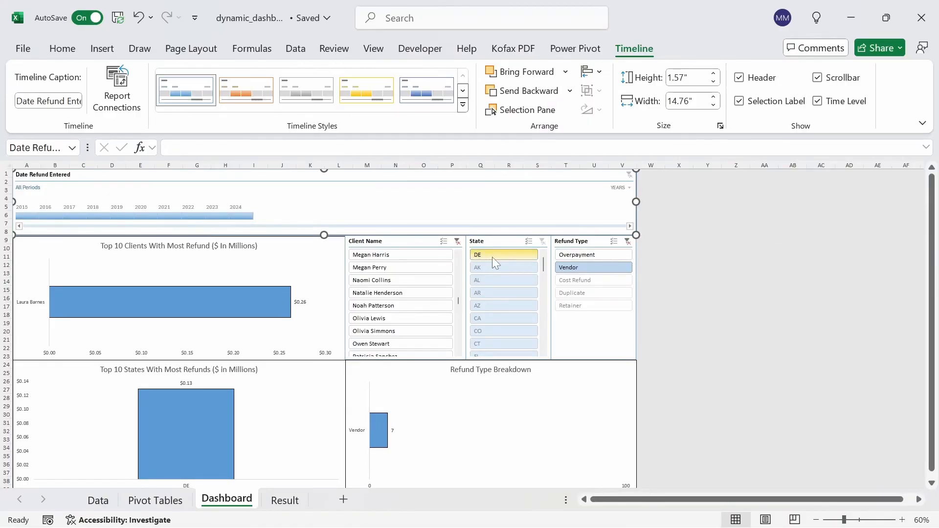
click(627, 241)
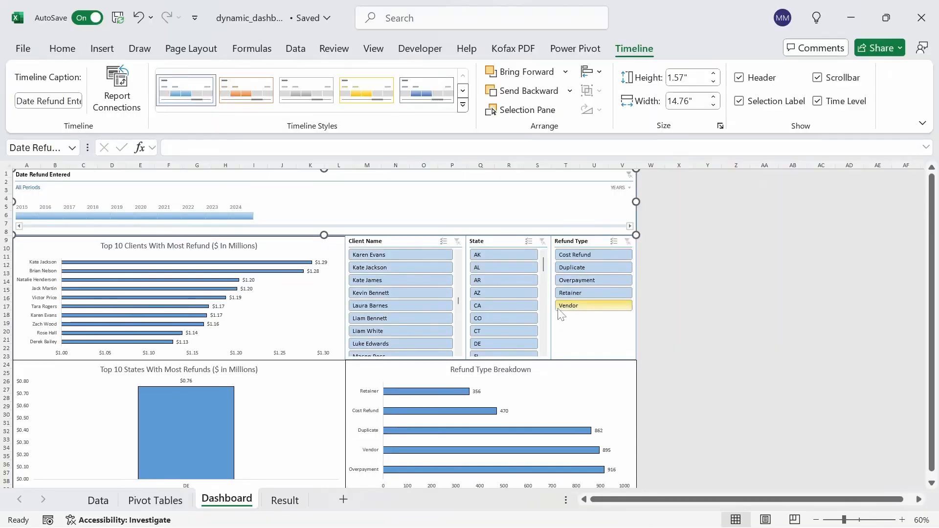
drag(935, 236, 935, 233)
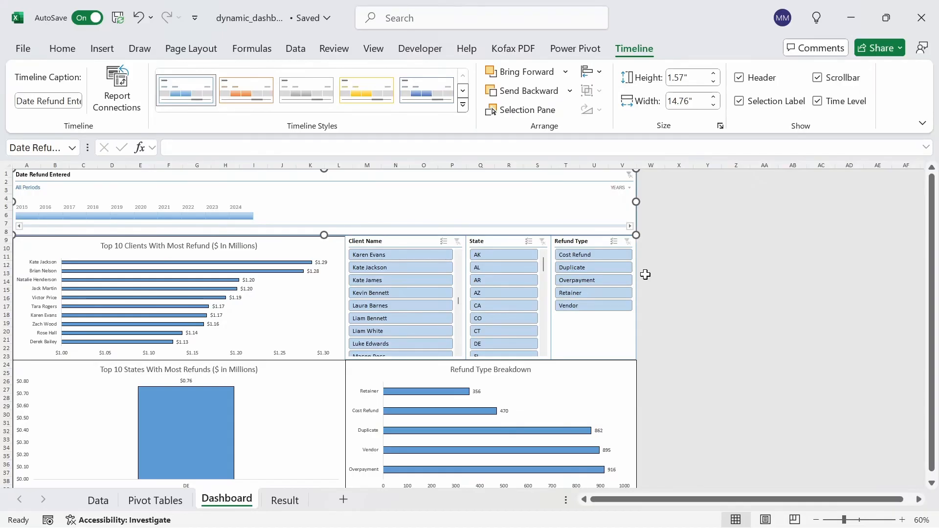